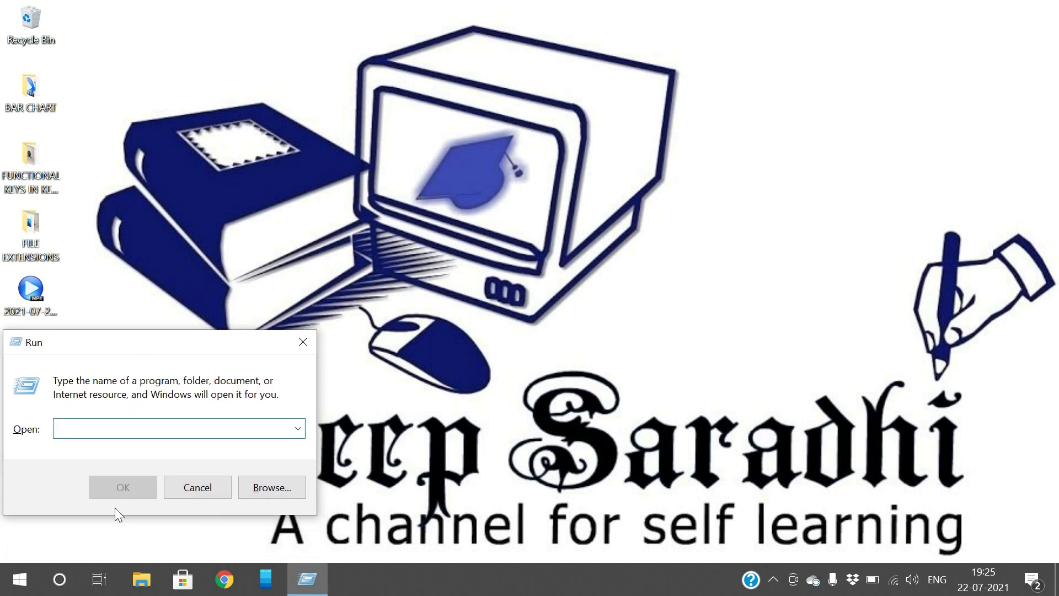
- Close the empty Run dialog
{"action": "left_click", "coordinate": [32, 587]}
{"action": "left_click", "coordinate": [34, 589]}
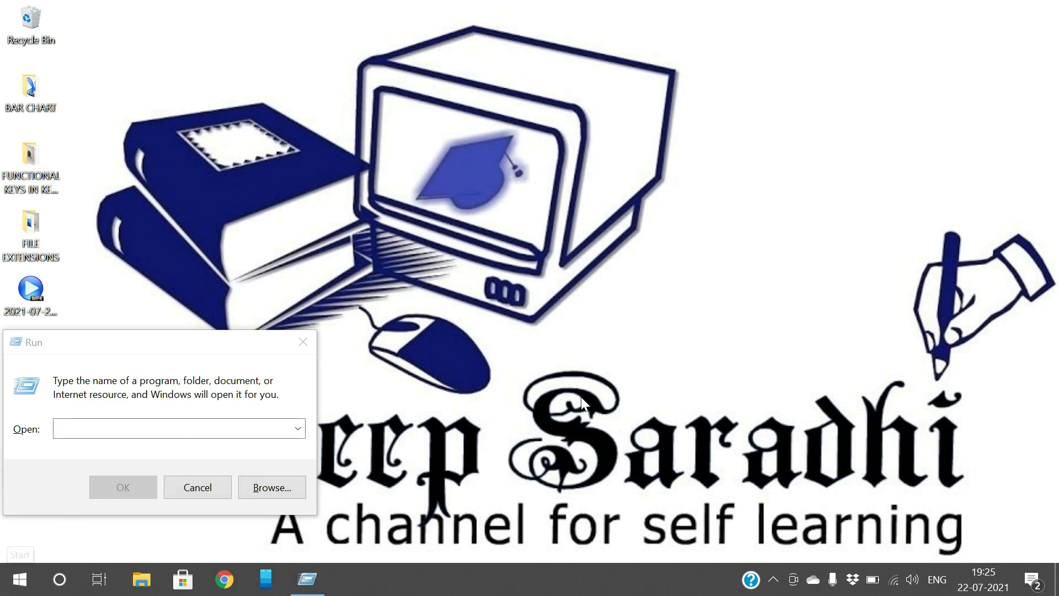
{"action": "left_click", "coordinate": [303, 342]}
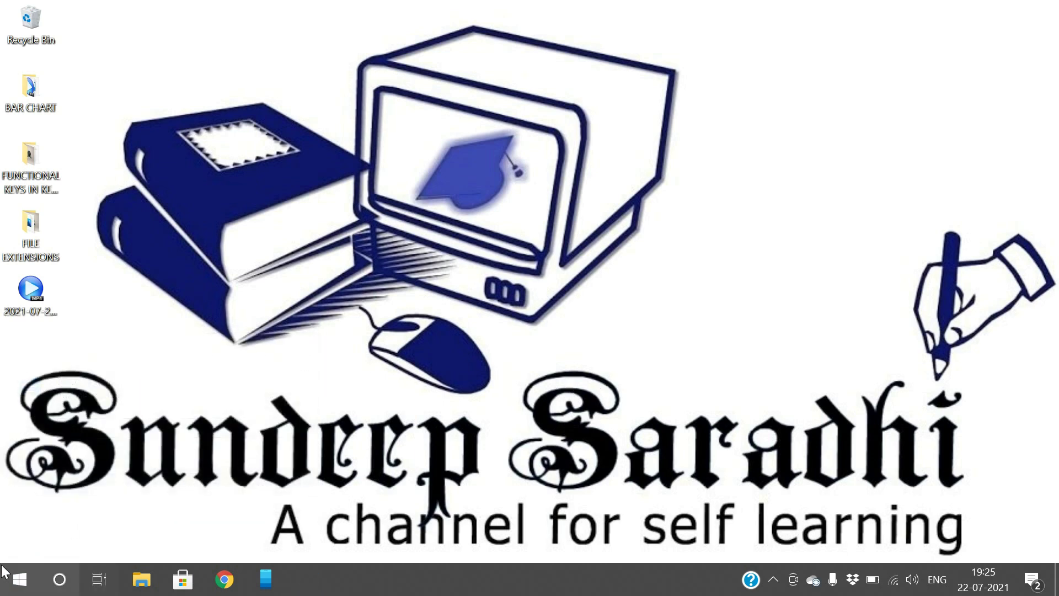
- Look through the list of installed apps in the Start menu and search for Notepad with "not"
{"action": "left_click", "coordinate": [17, 580]}
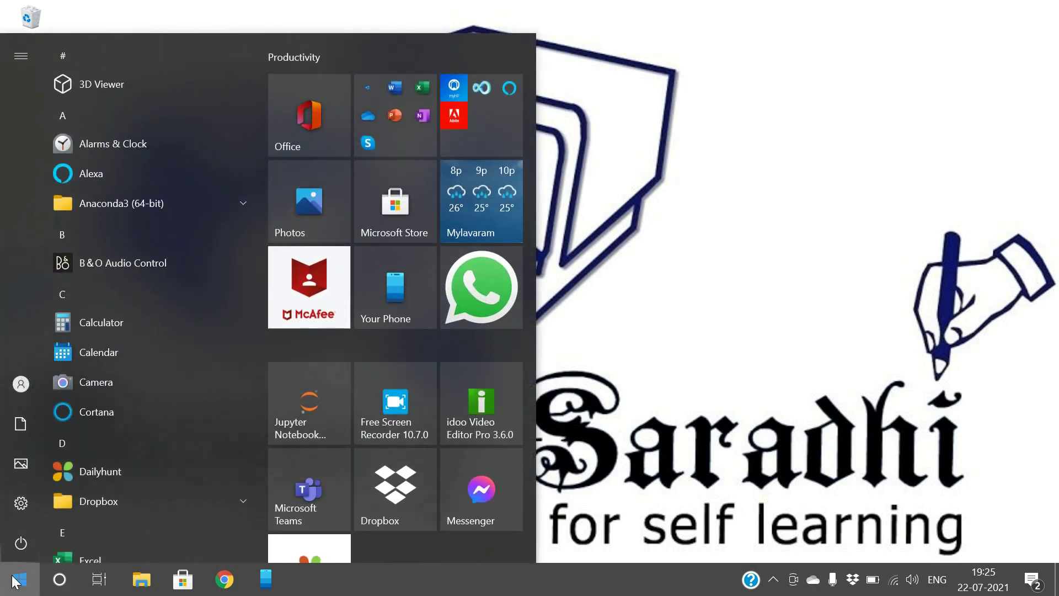
{"action": "scroll", "coordinate": [97, 375], "scroll_direction": "down", "scroll_amount": 5}
{"action": "scroll", "coordinate": [93, 384], "scroll_direction": "down", "scroll_amount": 10}
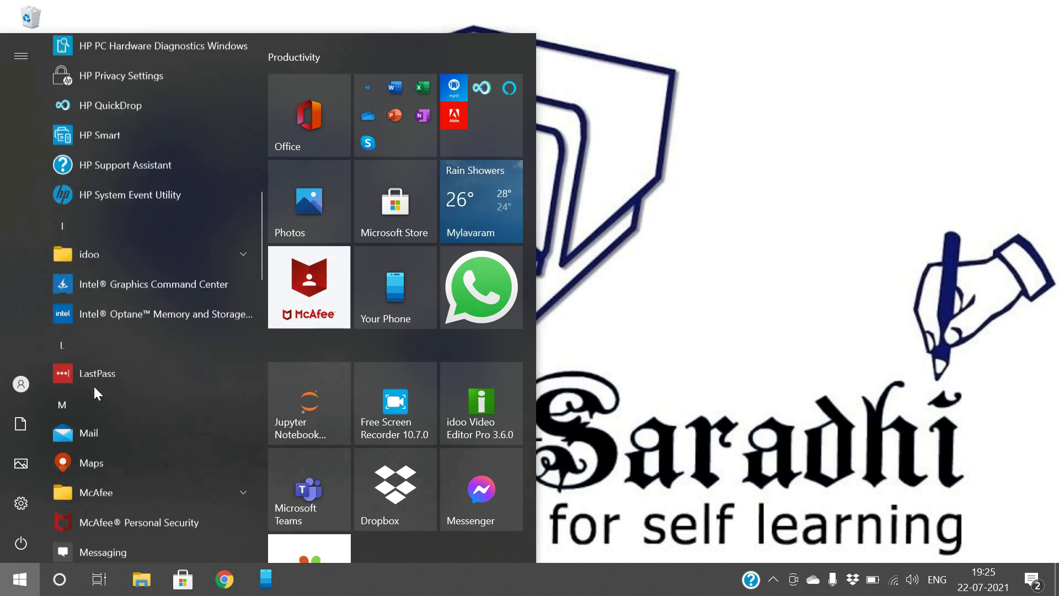
{"action": "scroll", "coordinate": [95, 382], "scroll_direction": "down", "scroll_amount": 2}
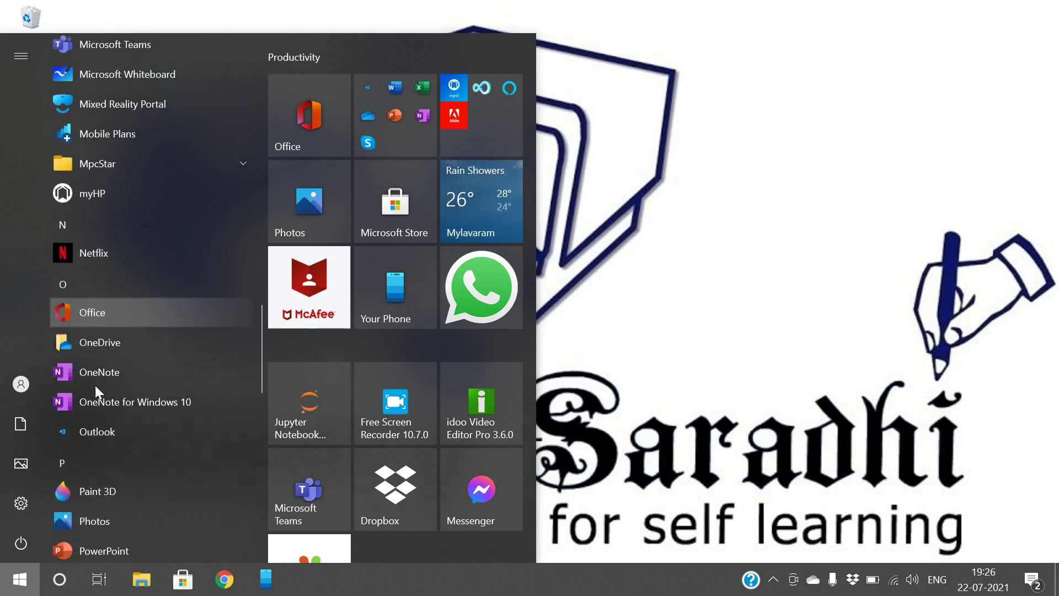
{"action": "scroll", "coordinate": [110, 415], "scroll_direction": "up", "scroll_amount": 3}
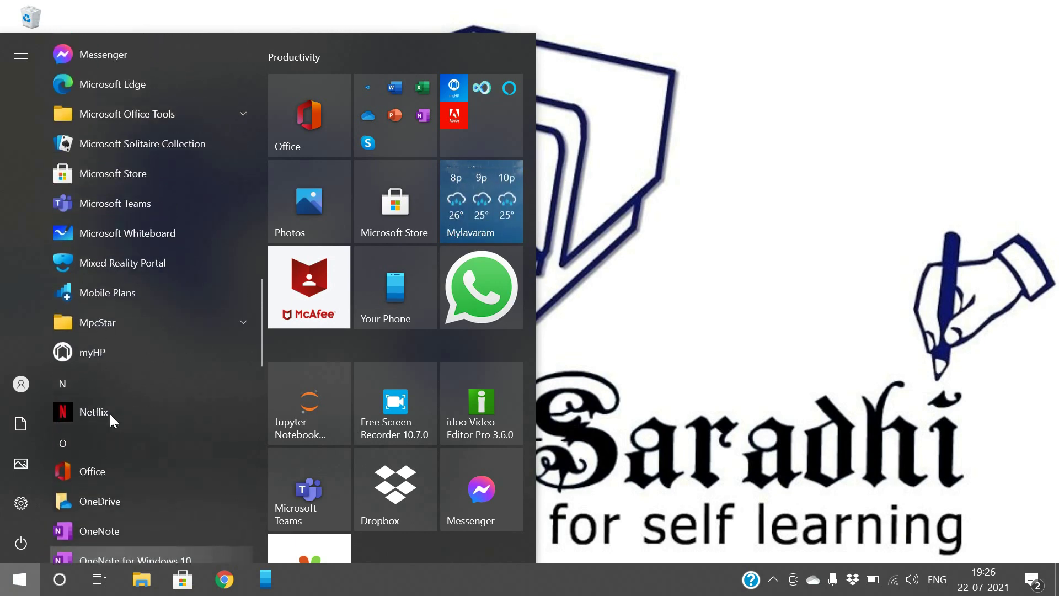
{"action": "scroll", "coordinate": [128, 395], "scroll_direction": "down", "scroll_amount": 5}
{"action": "scroll", "coordinate": [139, 417], "scroll_direction": "down", "scroll_amount": 10}
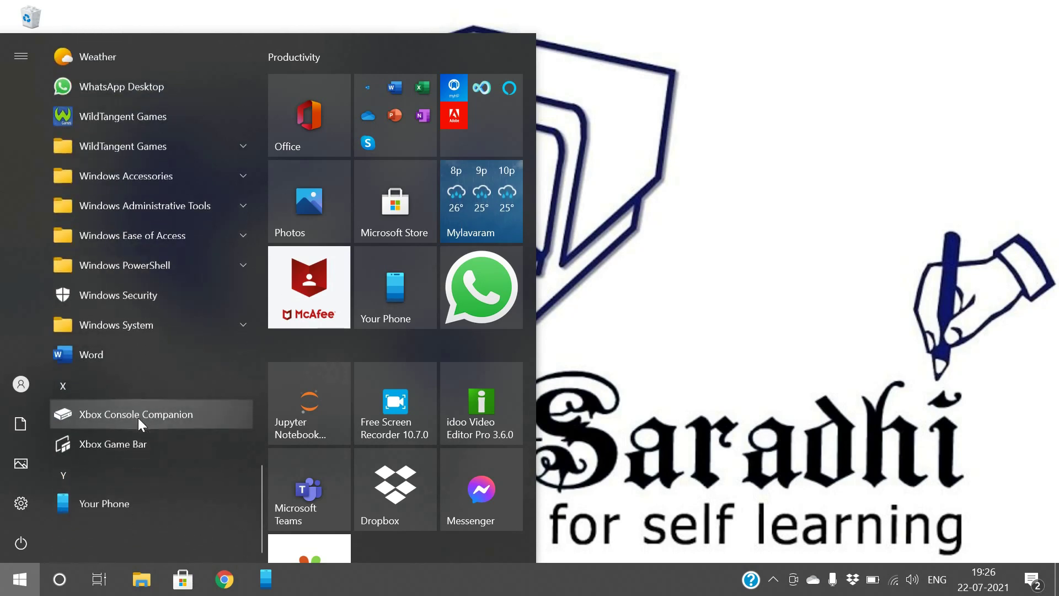
{"action": "scroll", "coordinate": [138, 418], "scroll_direction": "up", "scroll_amount": 2}
{"action": "type", "text": "not"}
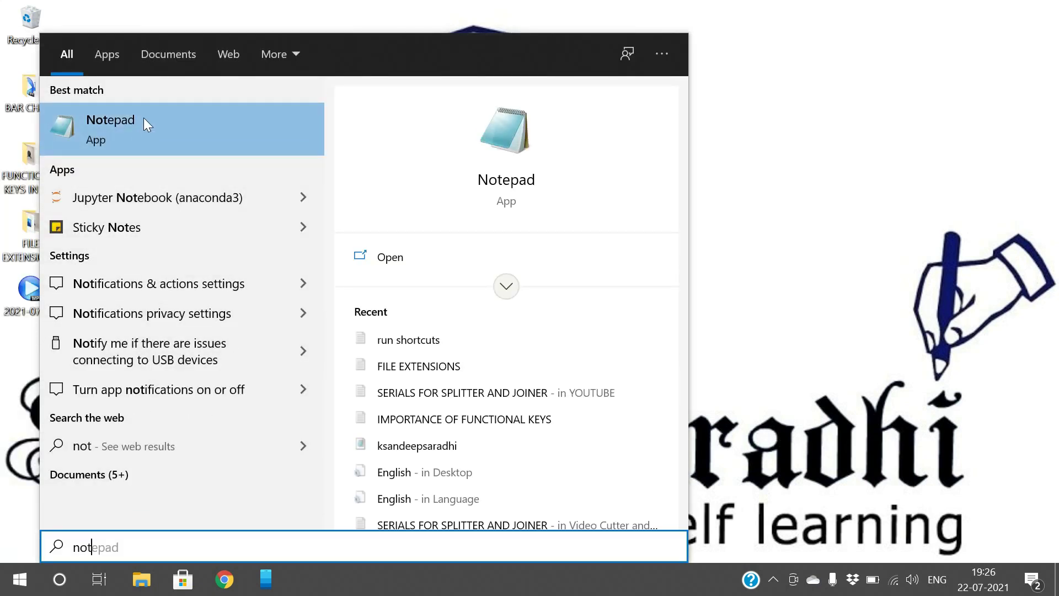
{"action": "left_click", "coordinate": [742, 183]}
{"action": "left_click", "coordinate": [27, 578]}
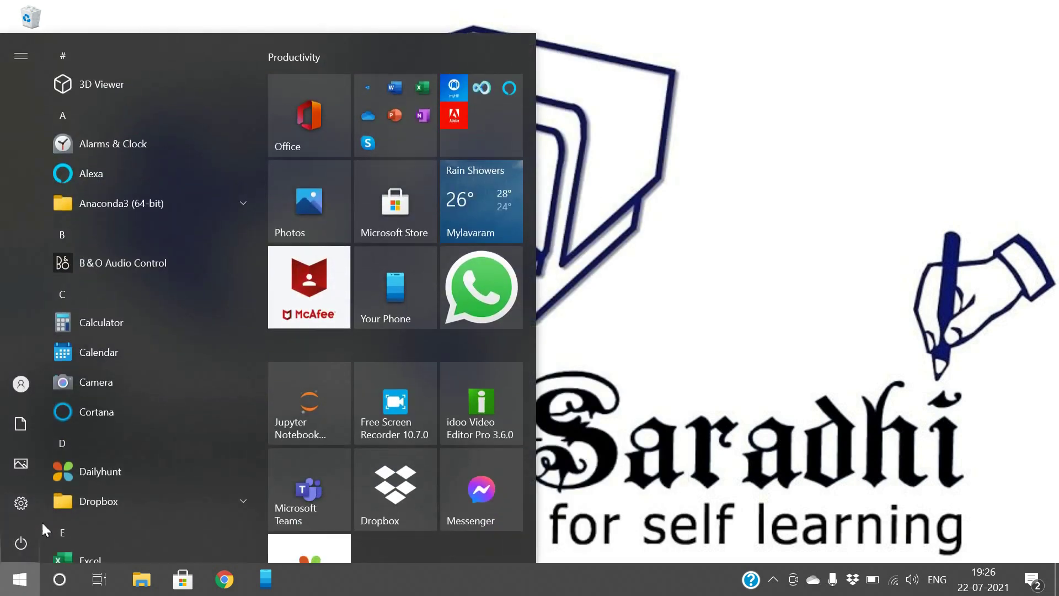
{"action": "scroll", "coordinate": [97, 381], "scroll_direction": "down", "scroll_amount": 5}
{"action": "scroll", "coordinate": [94, 377], "scroll_direction": "down", "scroll_amount": 20}
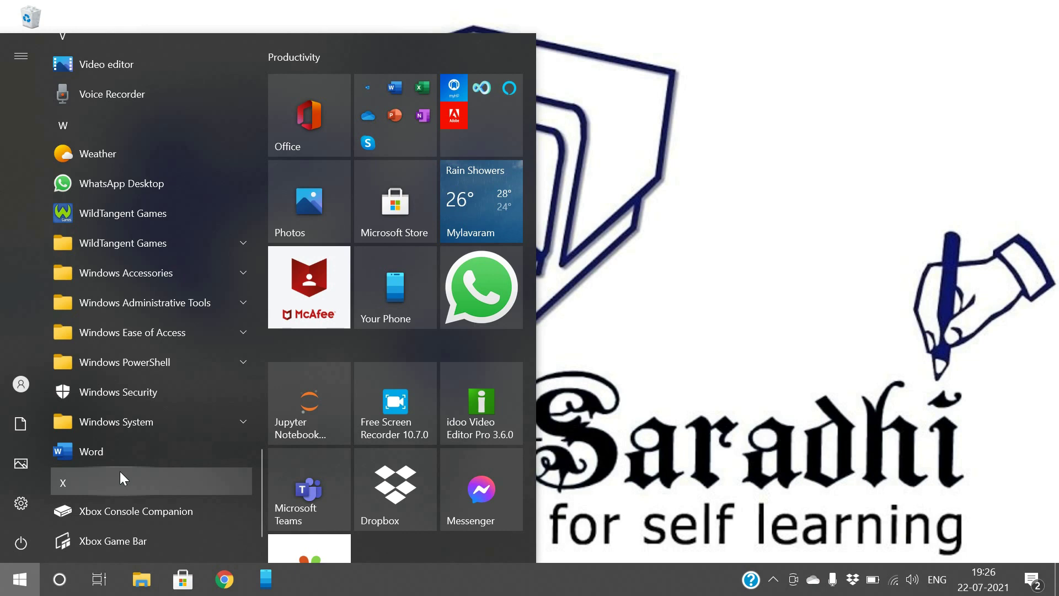
{"action": "left_click", "coordinate": [613, 391]}
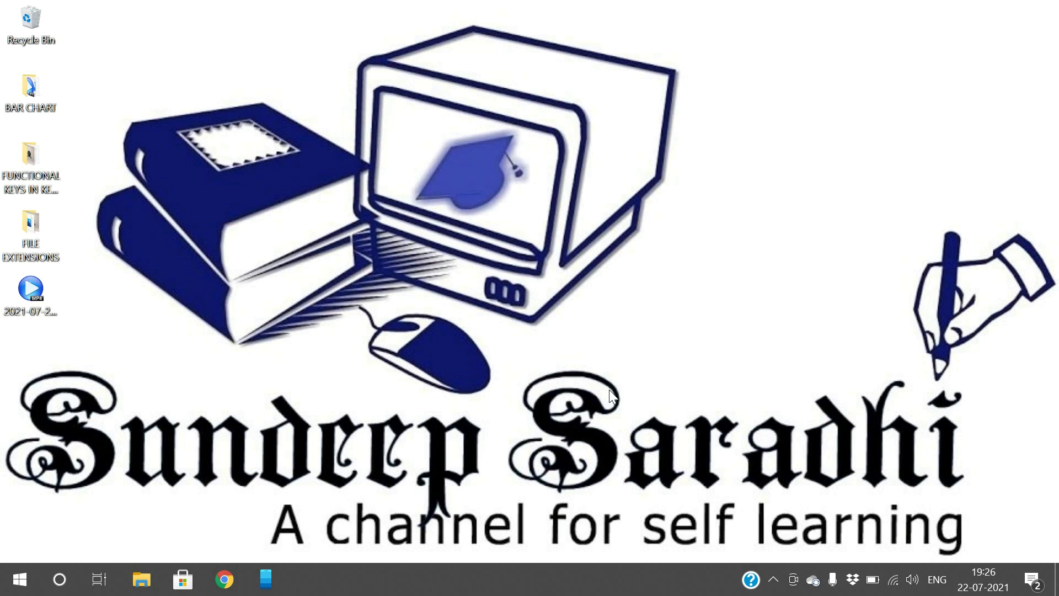
- Launch Notepad from the Run dialog with the command notepad
{"action": "key", "text": "super+r"}
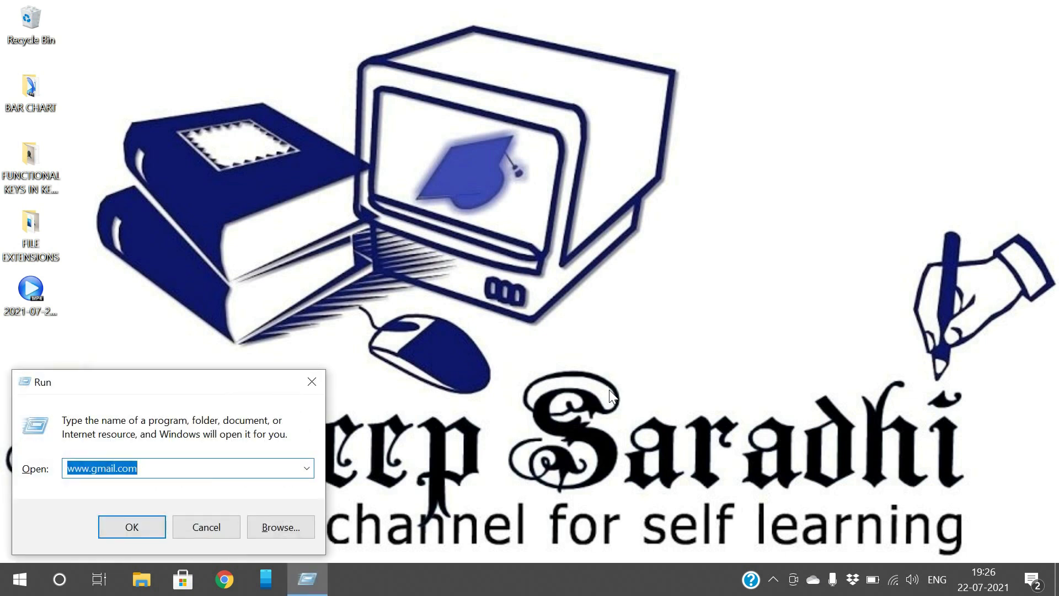
{"action": "key", "text": "BackSpace"}
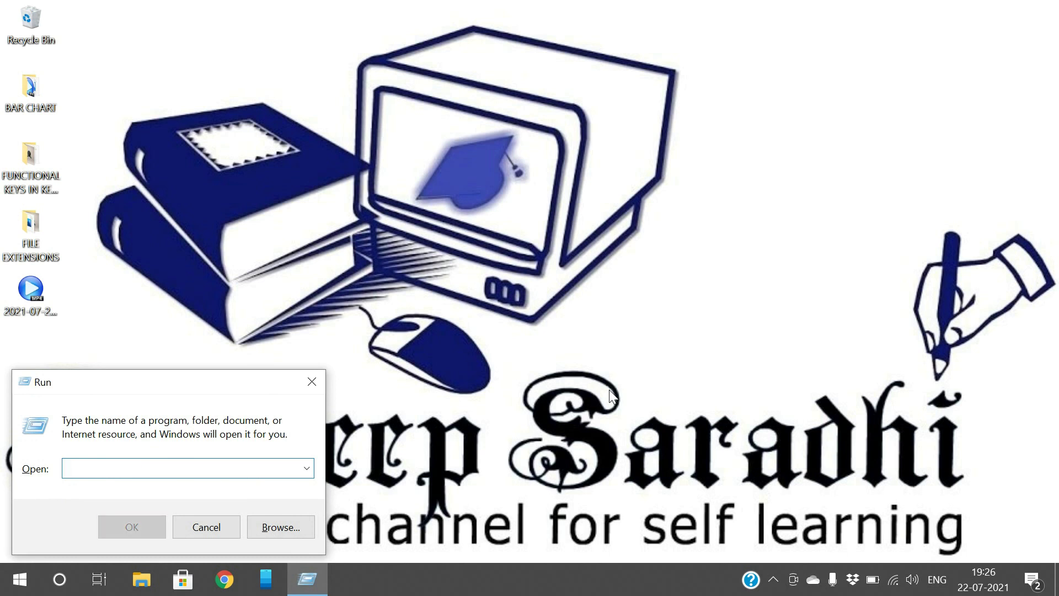
{"action": "type", "text": "note"}
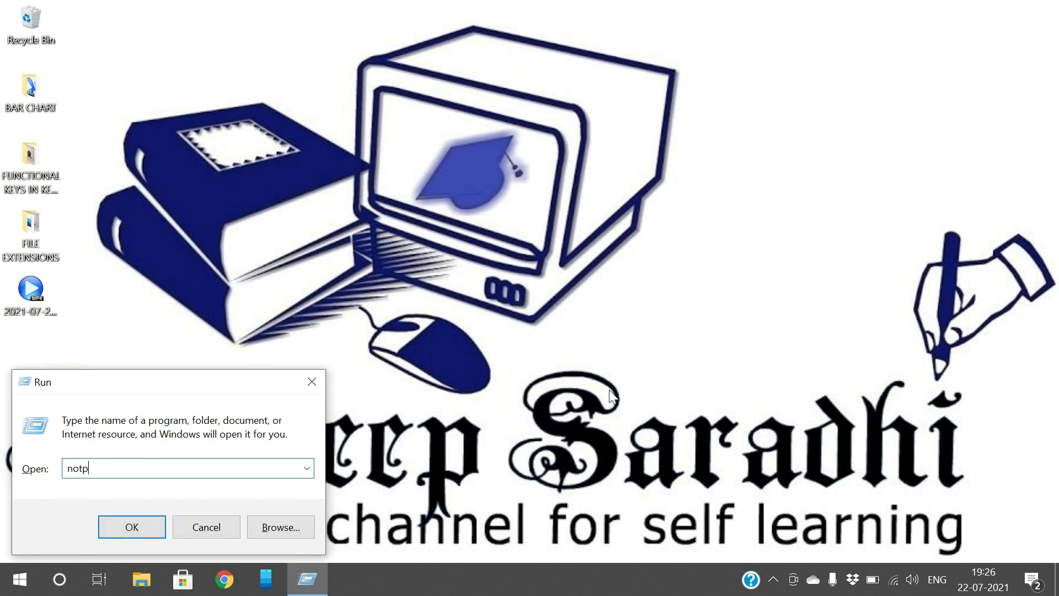
{"action": "type", "text": "pad"}
{"action": "key", "text": "Return"}
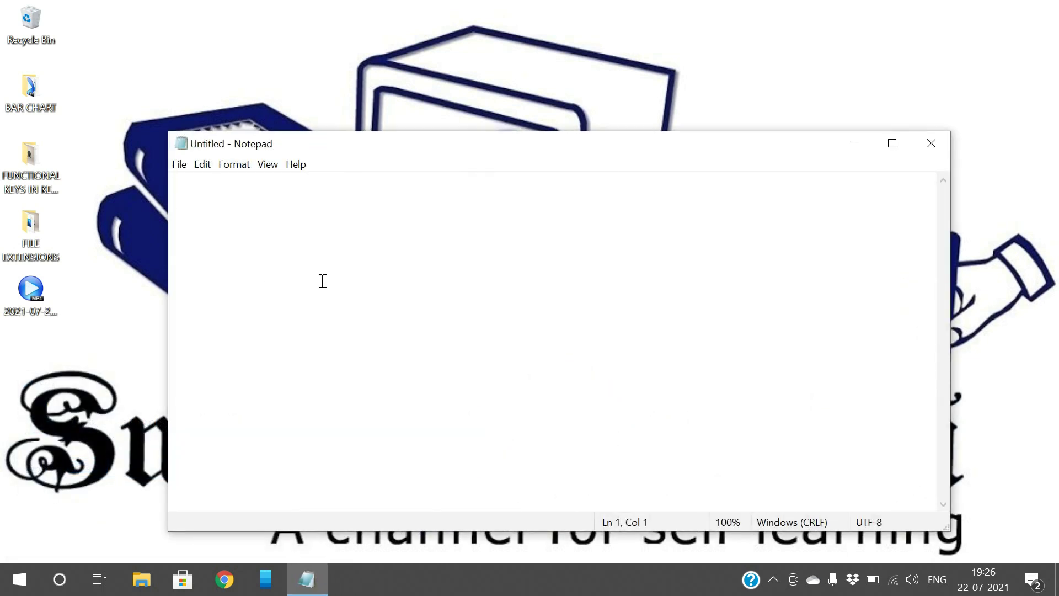
- Resize the Notepad window so it fills the right half of the desktop at full height
{"action": "double_click", "coordinate": [433, 142]}
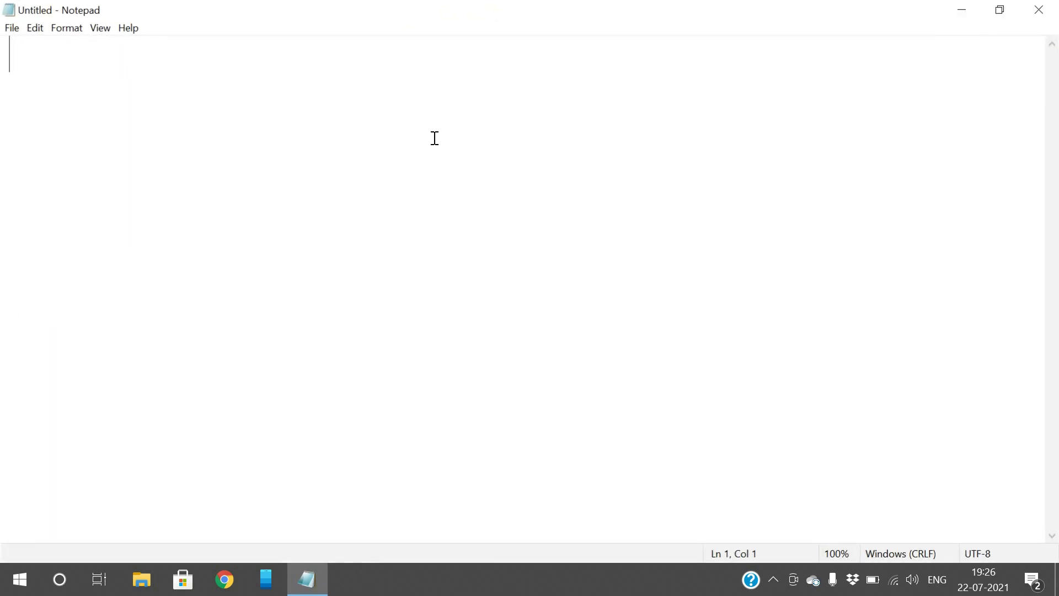
{"action": "double_click", "coordinate": [416, 7]}
{"action": "left_click_drag", "start_coordinate": [440, 152], "coordinate": [547, 24]}
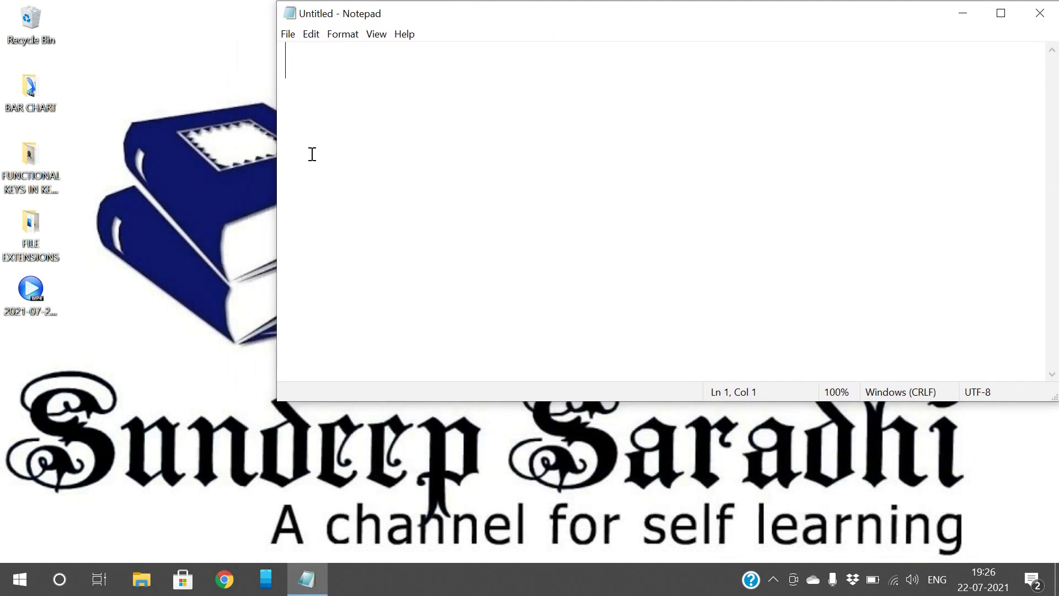
{"action": "left_click_drag", "start_coordinate": [276, 154], "coordinate": [566, 156]}
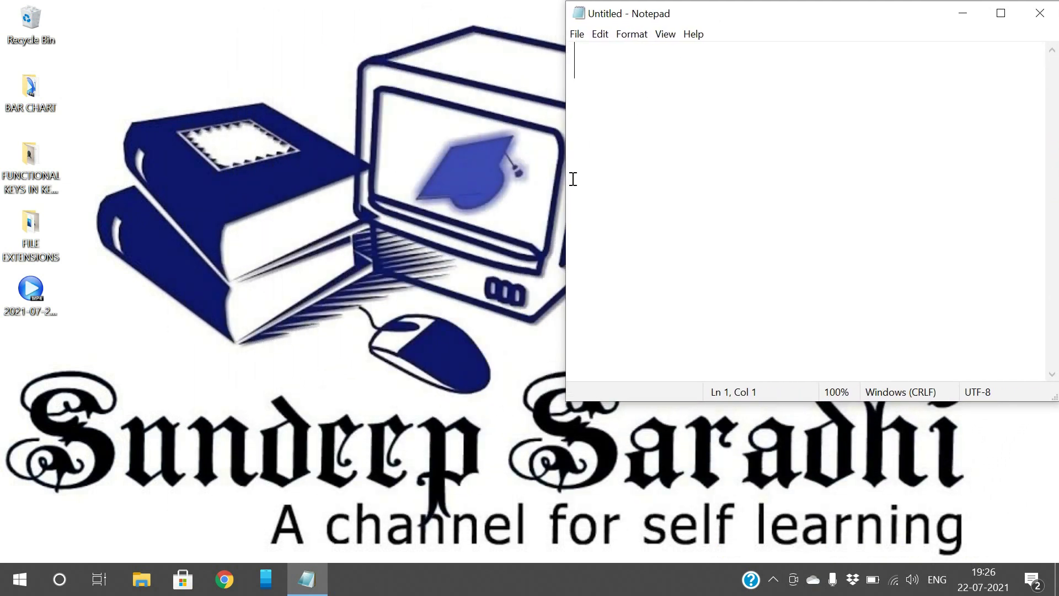
{"action": "left_click_drag", "start_coordinate": [717, 407], "coordinate": [712, 562]}
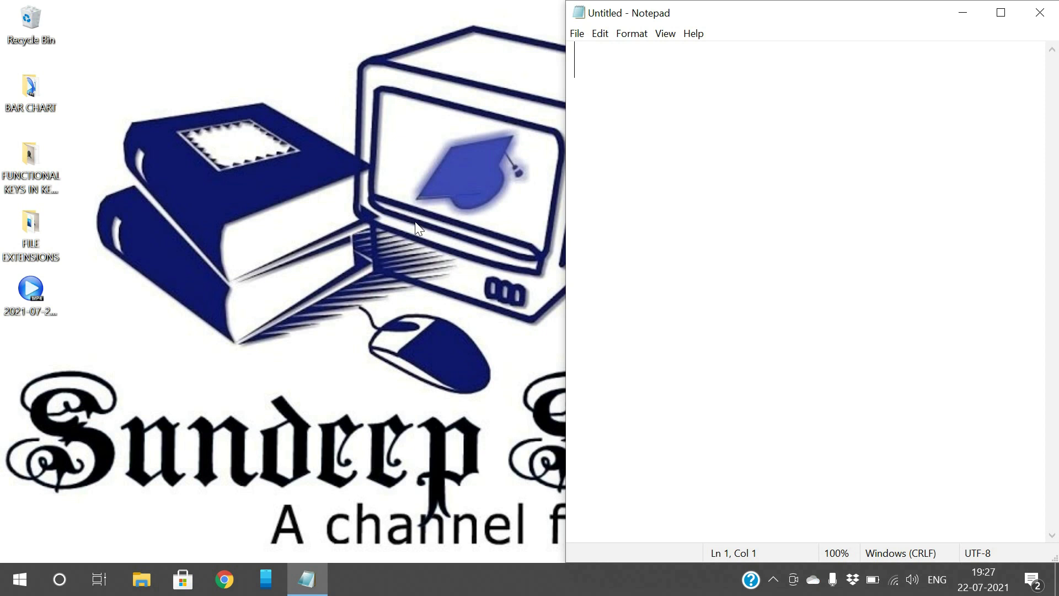
- Write "notepad - Opens Notepad" as the first line of the note and start a new line
{"action": "type", "text": "notepa"}
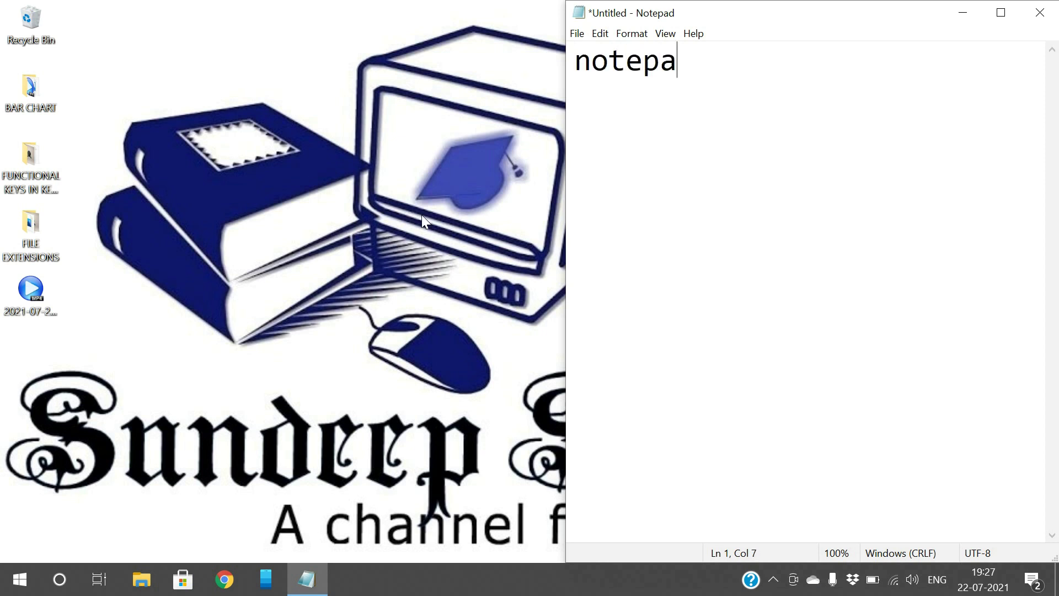
{"action": "type", "text": "d - "}
{"action": "type", "text": "Opne"}
{"action": "key", "text": "BackSpace"}
{"action": "key", "text": "BackSpace"}
{"action": "type", "text": "en"}
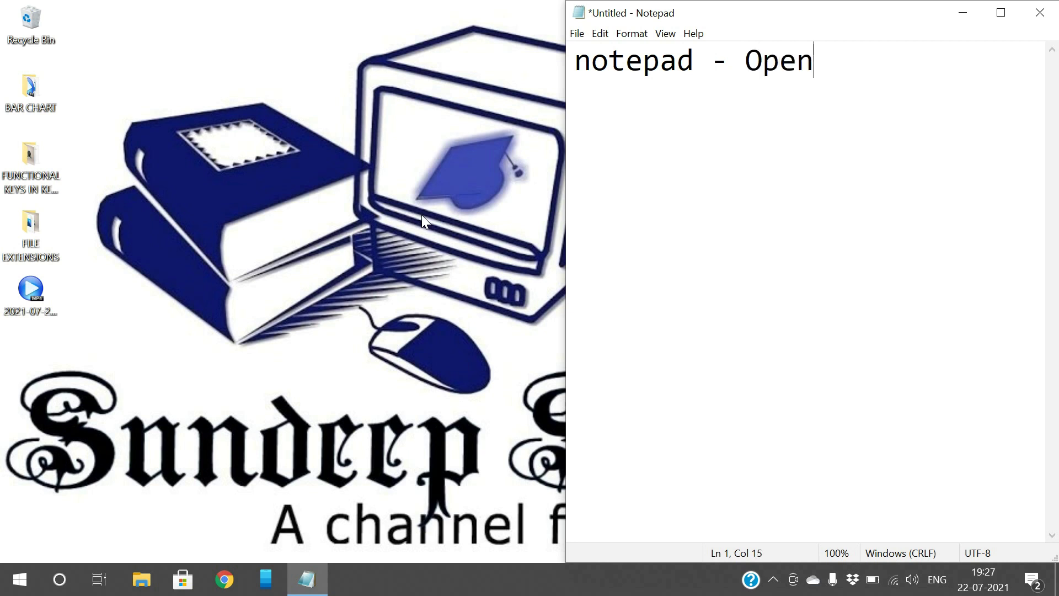
{"action": "type", "text": "s Notepad"}
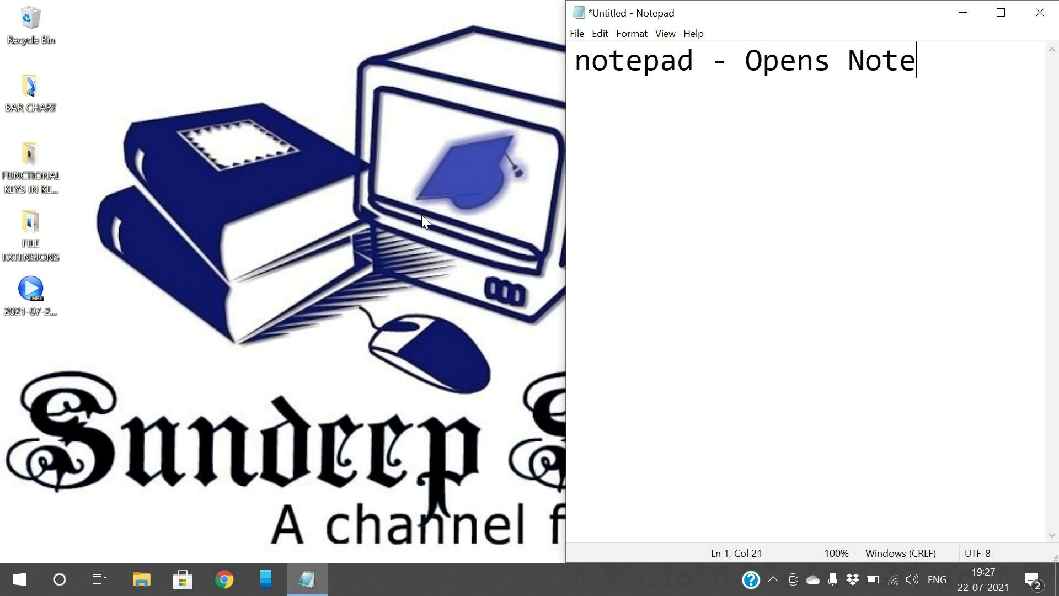
{"action": "key", "text": "Return"}
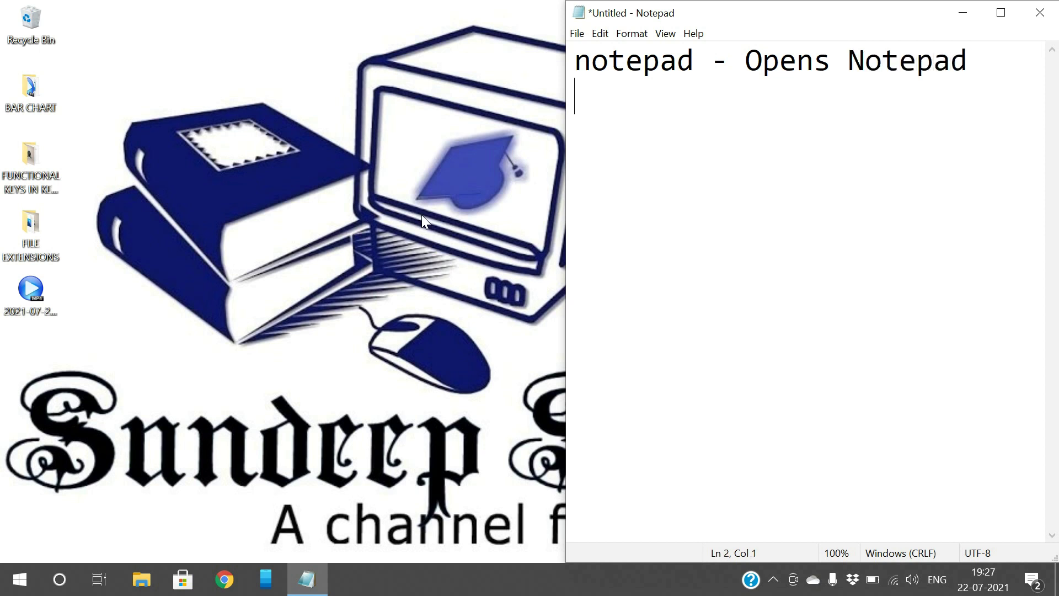
- Enter winword in the Run dialog without executing it and return to the empty second line of the note
{"action": "key", "text": "super+r"}
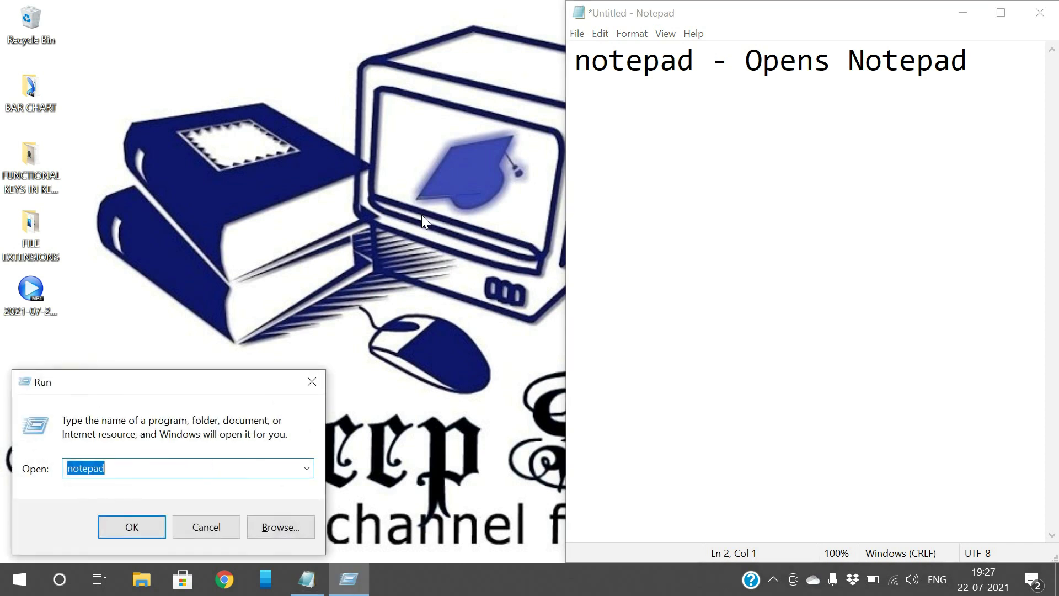
{"action": "type", "text": "e"}
{"action": "key", "text": "BackSpace"}
{"action": "type", "text": "win"}
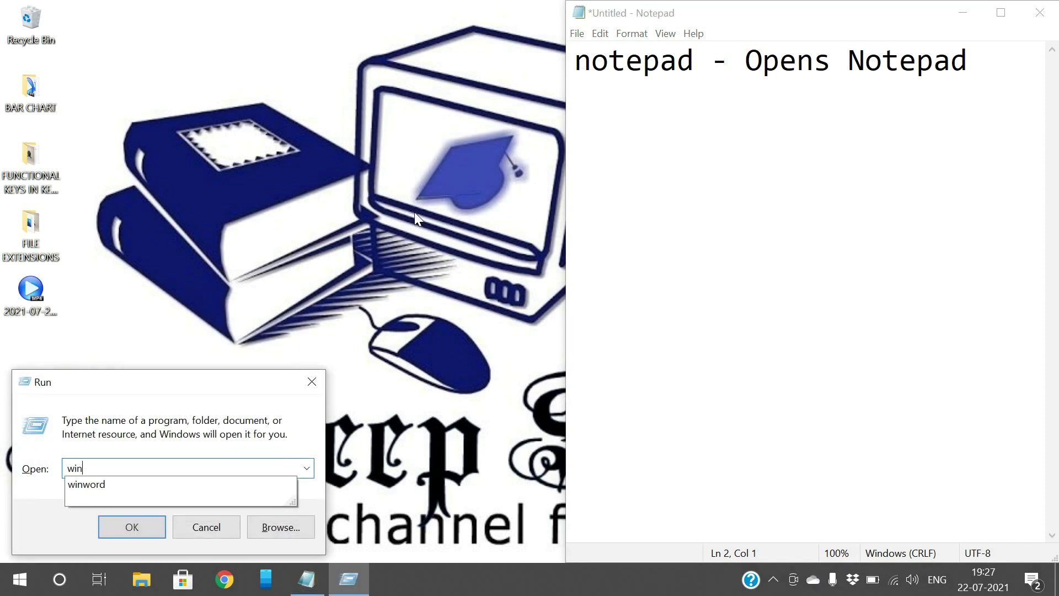
{"action": "type", "text": "word"}
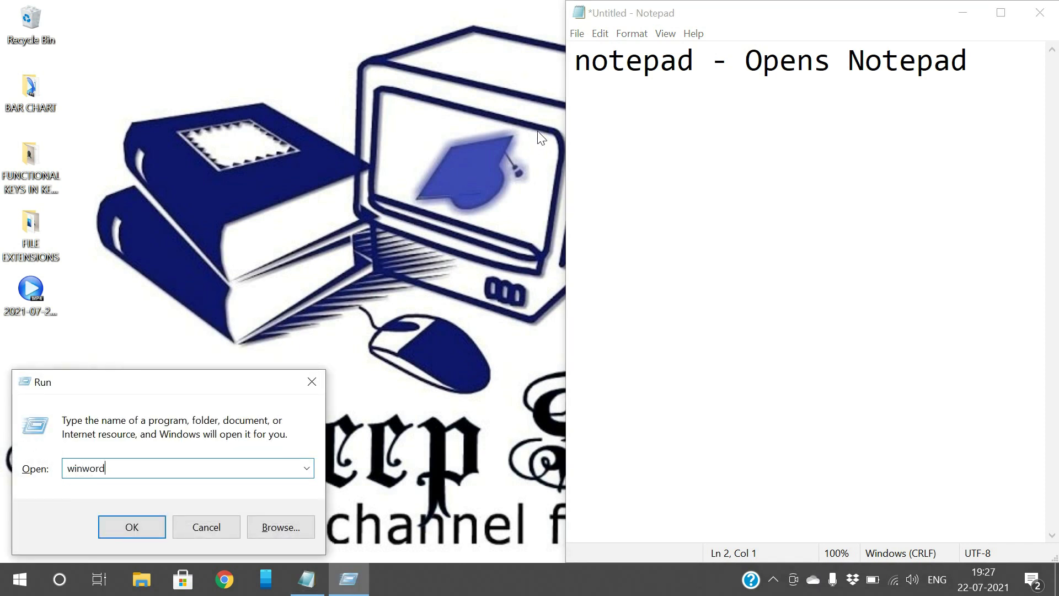
{"action": "left_click", "coordinate": [622, 101]}
{"action": "type", "text": "Word -"}
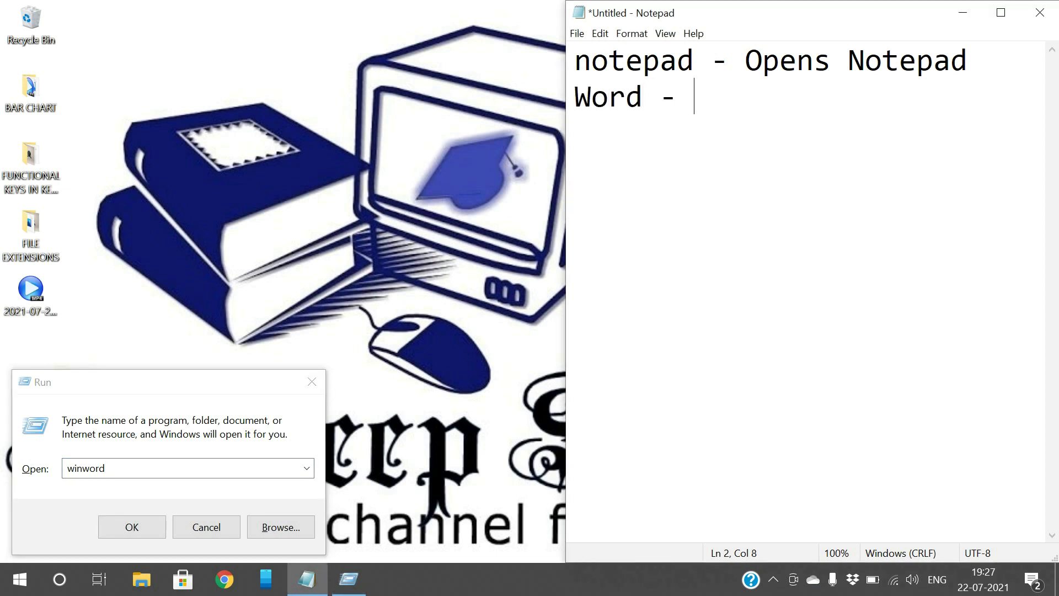
{"action": "key", "text": "BackSpace"}
{"action": "key", "text": "BackSpace"}
{"action": "key", "text": "BackSpace"}
{"action": "key", "text": "BackSpace"}
{"action": "key", "text": "BackSpace"}
{"action": "key", "text": "BackSpace"}
{"action": "key", "text": "BackSpace"}
- Write "winword - Opens Word" as the second line of the note
{"action": "type", "text": "winwo"}
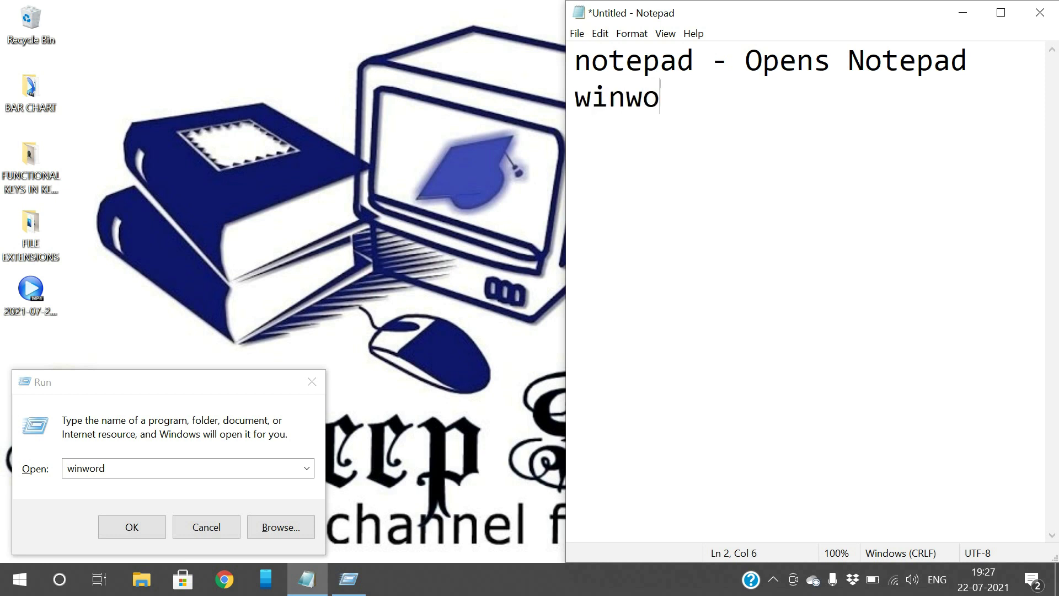
{"action": "type", "text": "rd - O"}
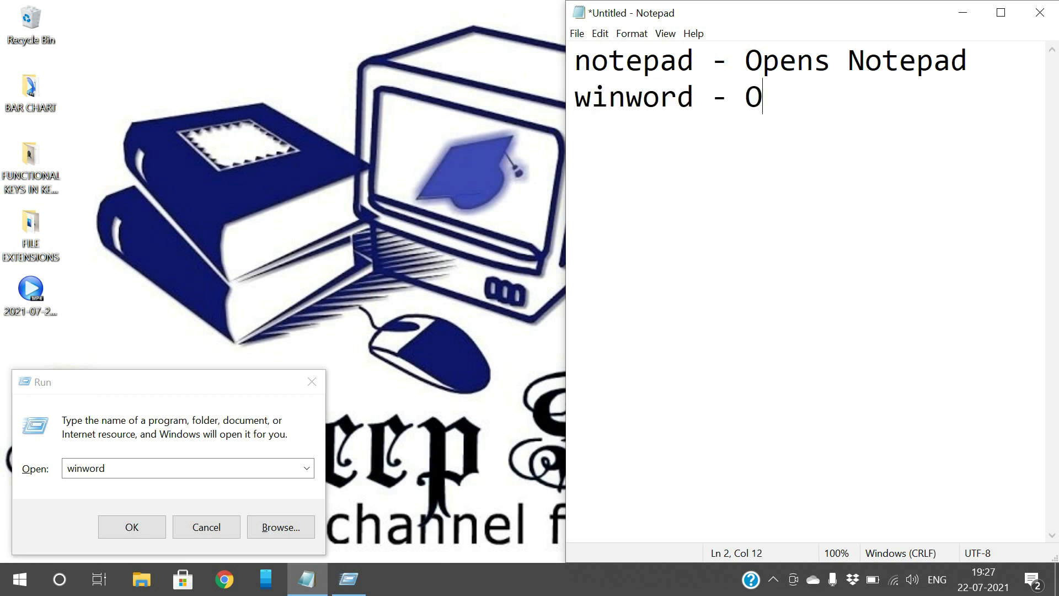
{"action": "type", "text": "pens Word"}
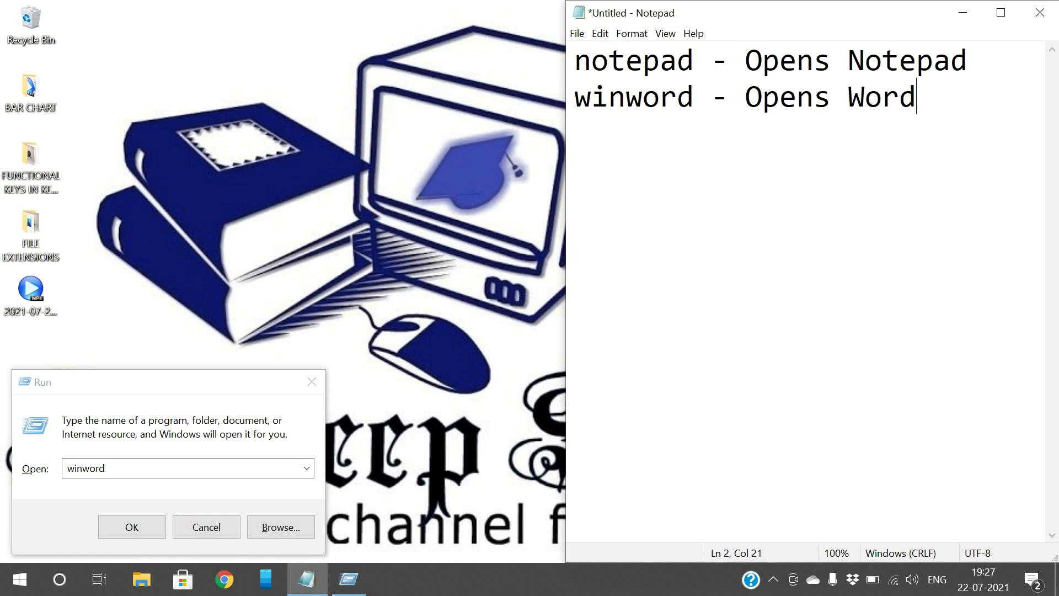
- Run the entered winword command to launch Word, and close it after opening a blank document
{"action": "left_click", "coordinate": [238, 375]}
{"action": "left_click", "coordinate": [78, 468]}
{"action": "left_click", "coordinate": [118, 532]}
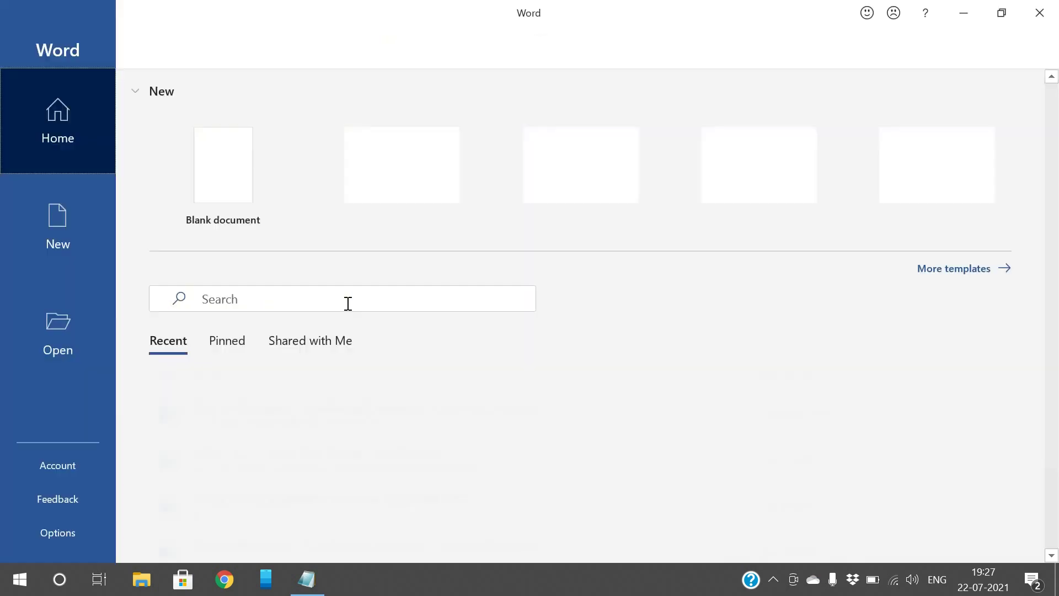
{"action": "left_click", "coordinate": [225, 169]}
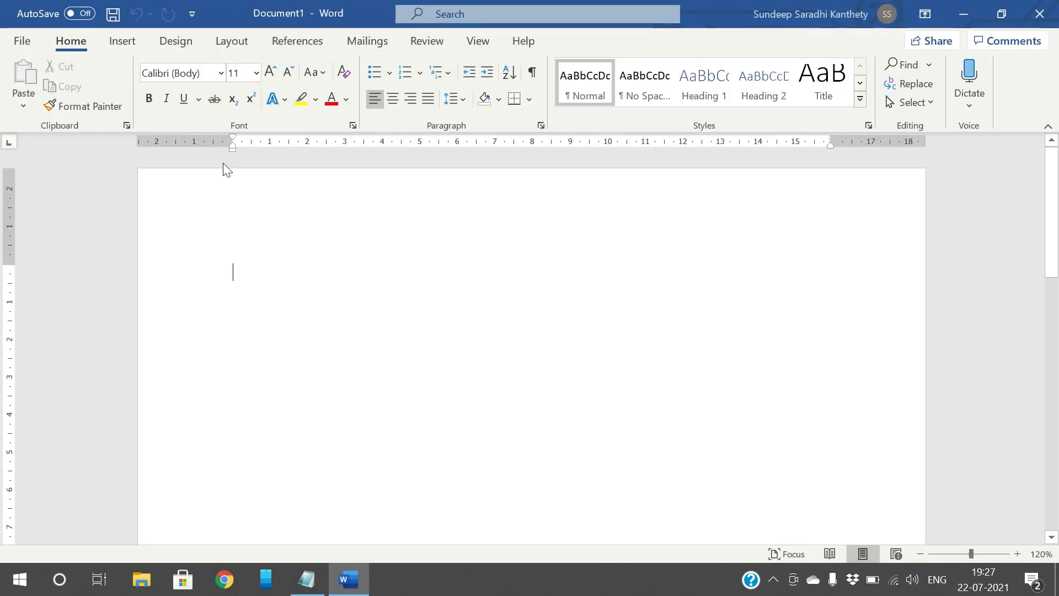
{"action": "key", "text": "alt+F4"}
- Write "powerpnt - Opens PowerPoint" as the third line of the note
{"action": "left_click", "coordinate": [639, 141]}
{"action": "left_click", "coordinate": [954, 95]}
{"action": "key", "text": "Return"}
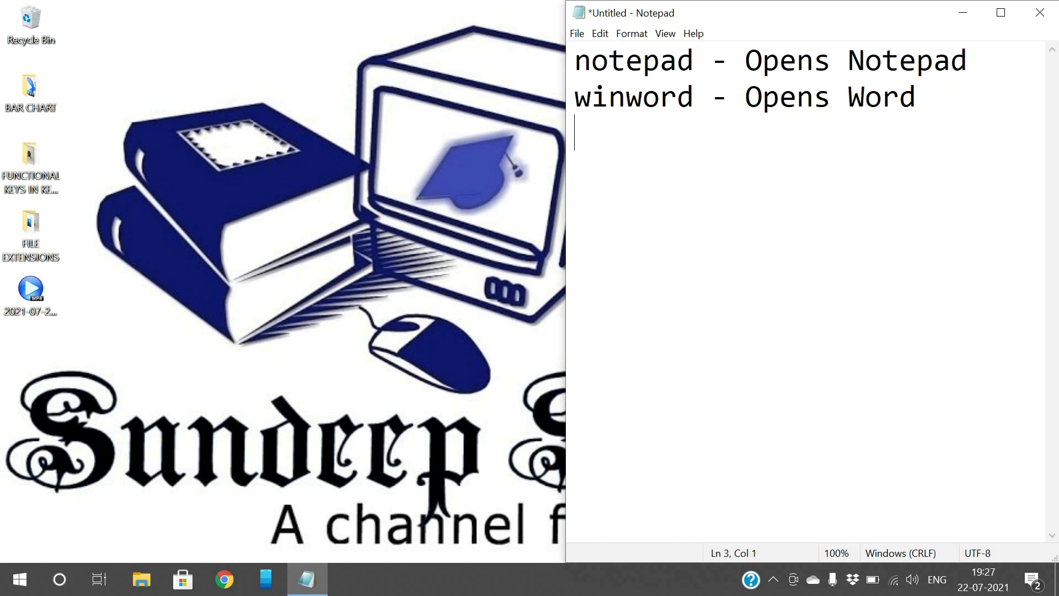
{"action": "type", "text": "power"}
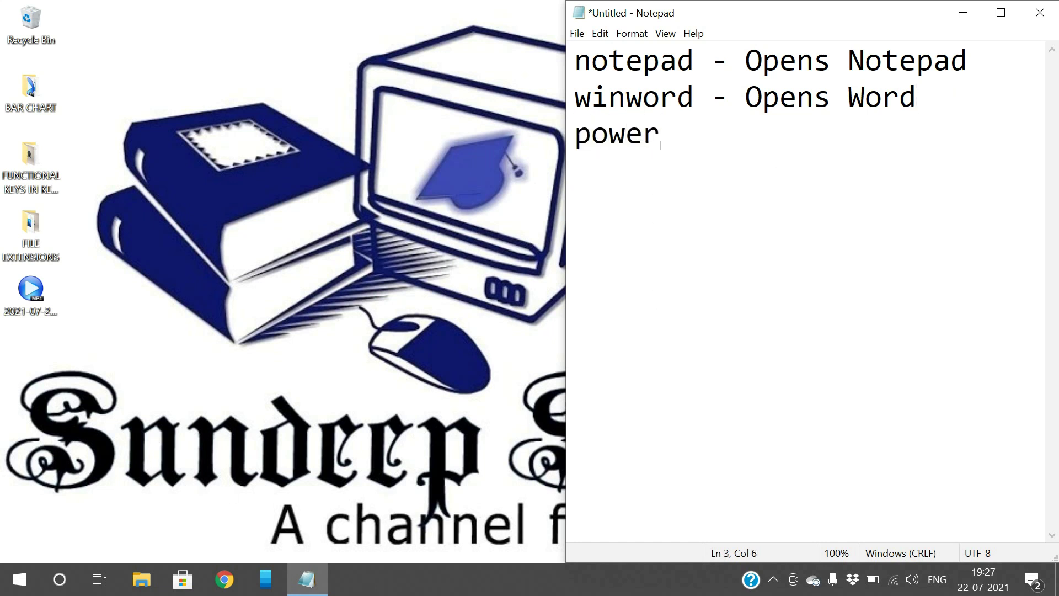
{"action": "type", "text": "pnt - O"}
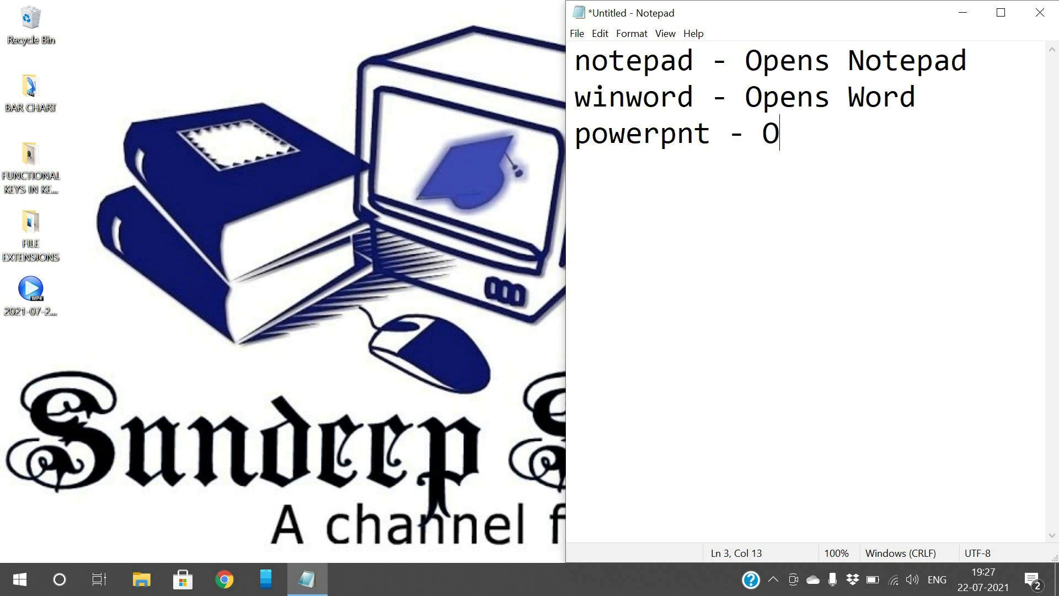
{"action": "type", "text": "pens PowerPoint"}
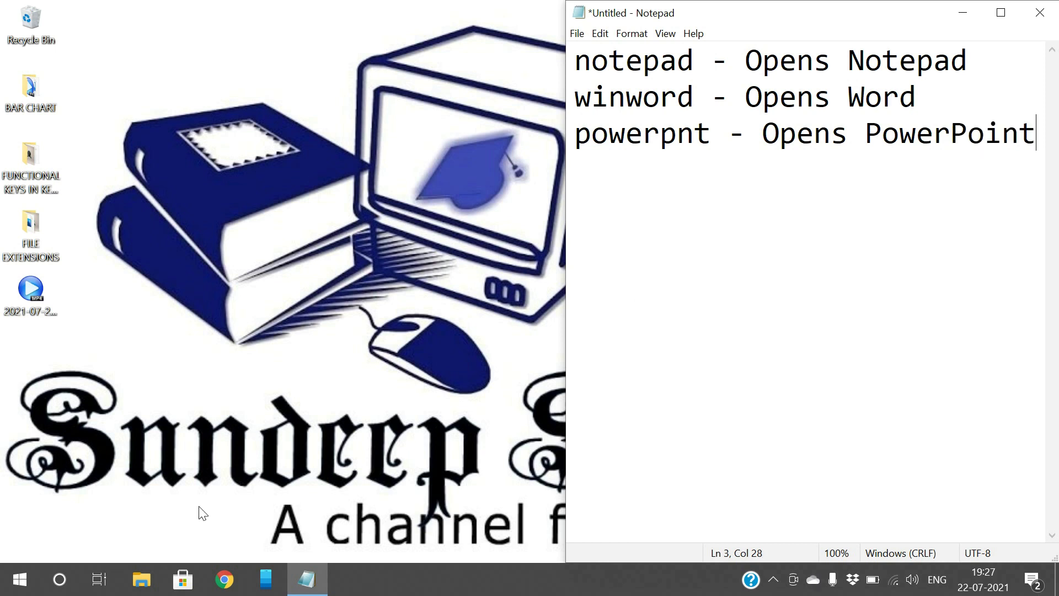
- Launch PowerPoint with the powerpnt Run command, open a blank presentation and close it
{"action": "key", "text": "super+r"}
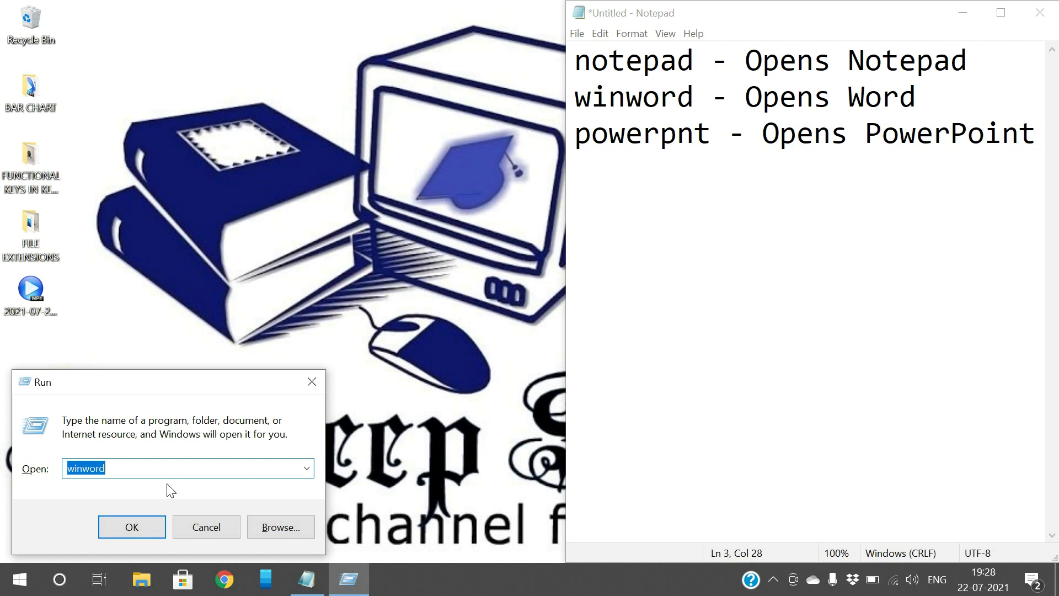
{"action": "type", "text": "powerpnt"}
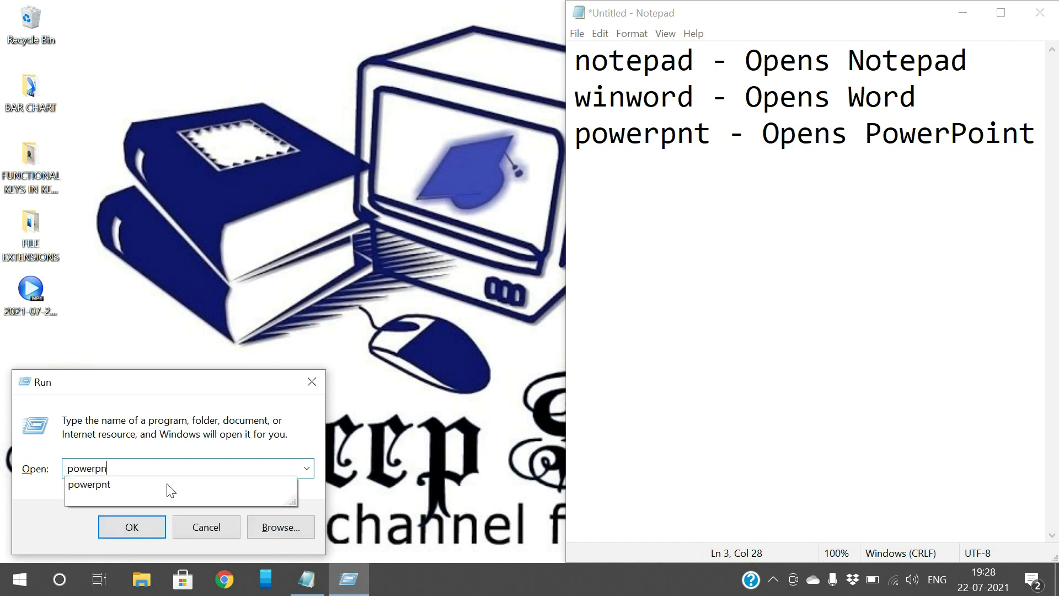
{"action": "key", "text": "Return"}
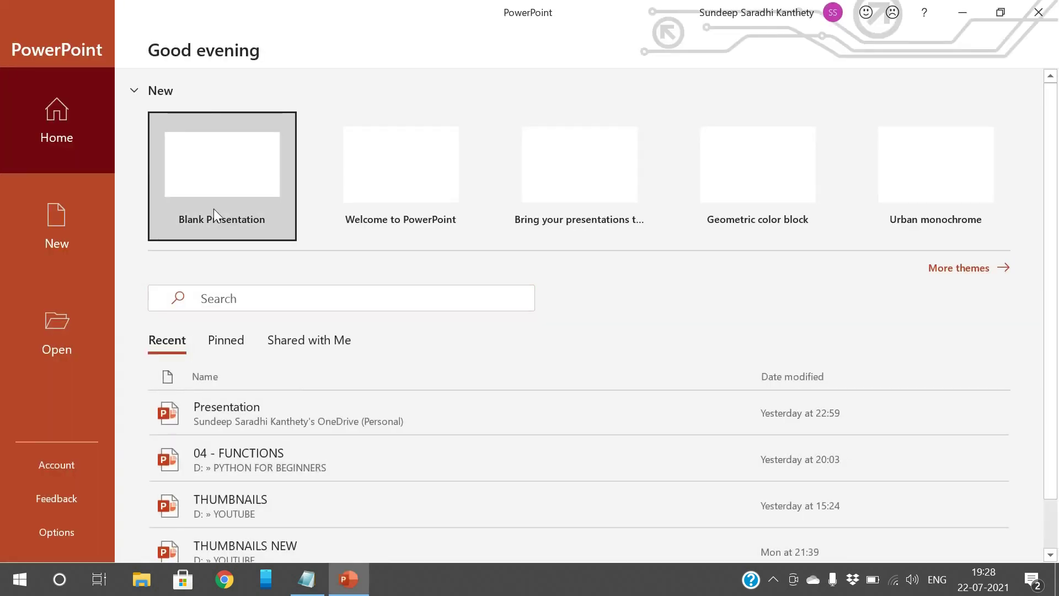
{"action": "left_click", "coordinate": [213, 209]}
{"action": "left_click", "coordinate": [1040, 13]}
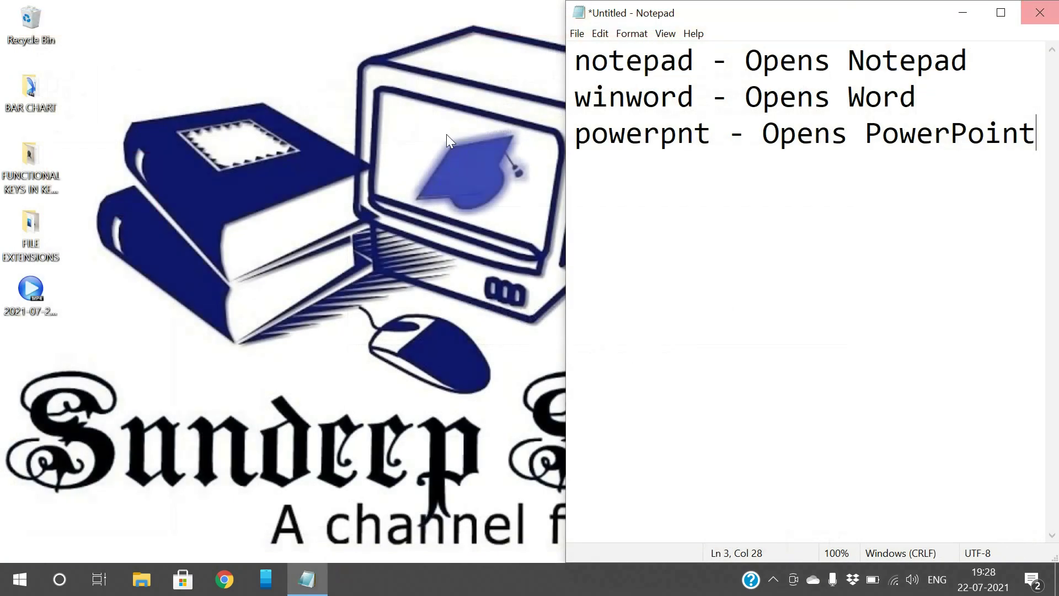
- Write "excel - Opens Excel" as the fourth line of the note
{"action": "left_click", "coordinate": [609, 173]}
{"action": "left_click", "coordinate": [1034, 139]}
{"action": "key", "text": "Return"}
{"action": "type", "text": "ex"}
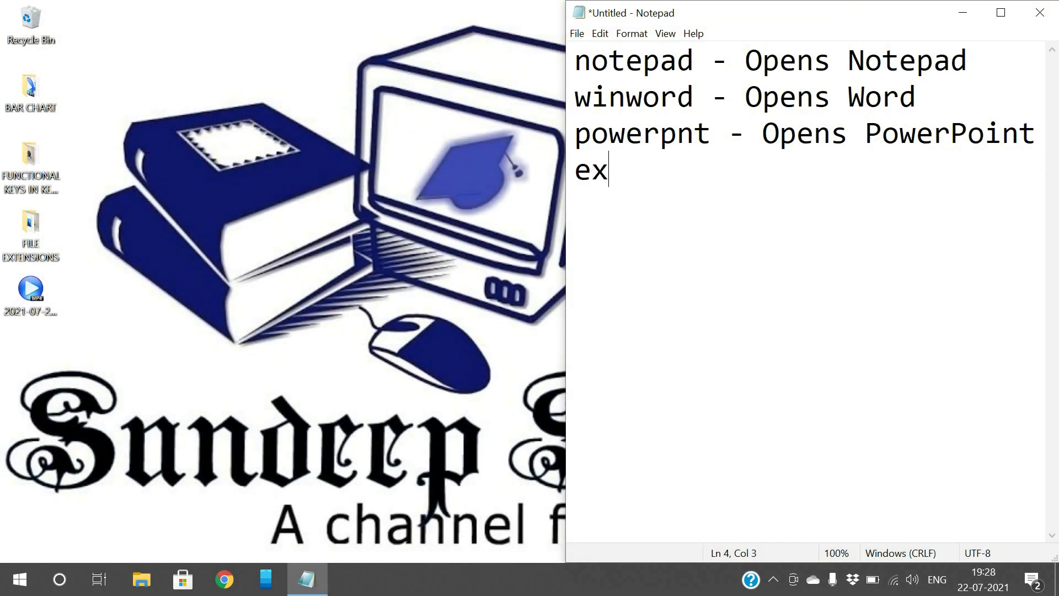
{"action": "type", "text": "cel - Opens Excce"}
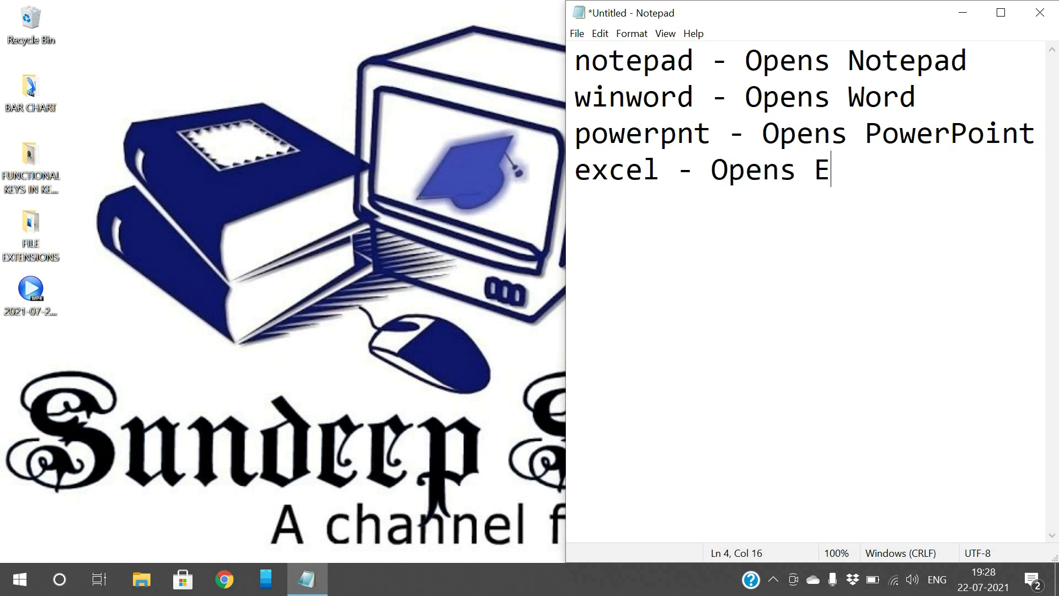
{"action": "key", "text": "BackSpace"}
{"action": "key", "text": "BackSpace"}
{"action": "type", "text": "el"}
- Launch Excel with the excel Run command, open a blank workbook and close it
{"action": "key", "text": "super+r"}
{"action": "type", "text": "ex"}
{"action": "key", "text": "Return"}
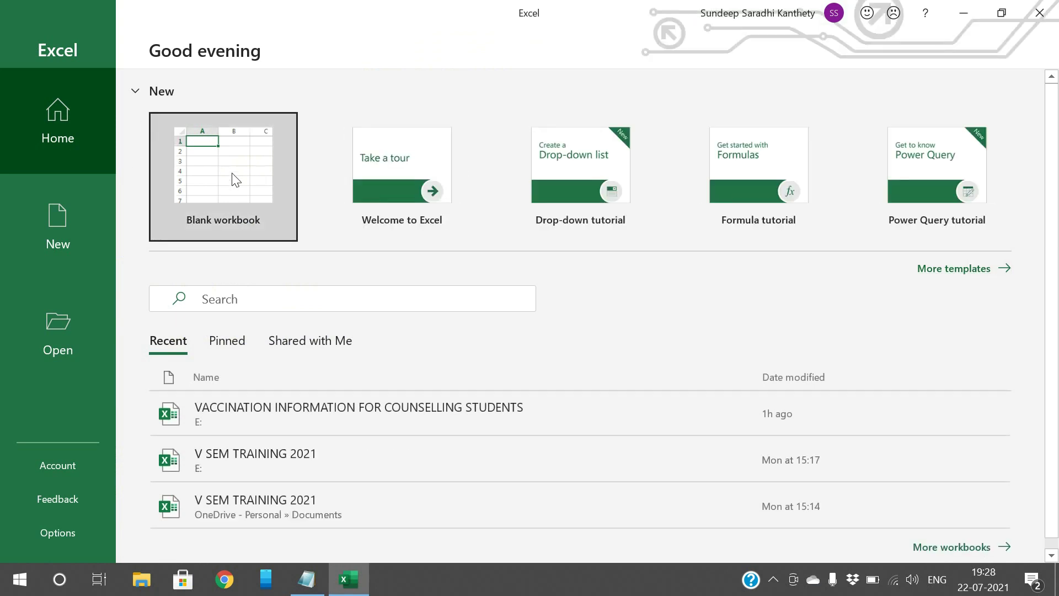
{"action": "left_click", "coordinate": [236, 179]}
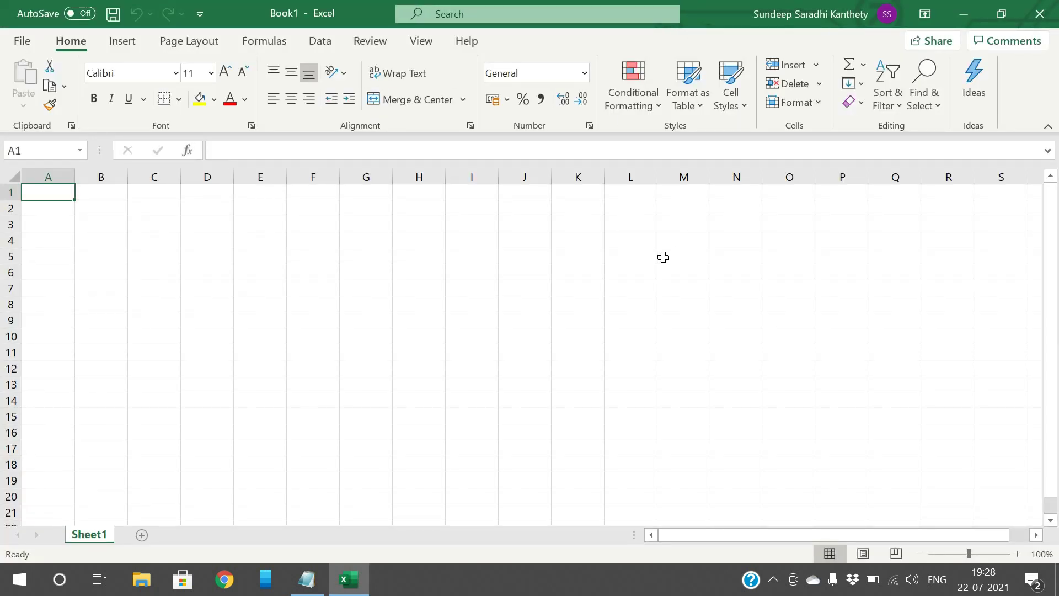
{"action": "left_click", "coordinate": [1040, 14]}
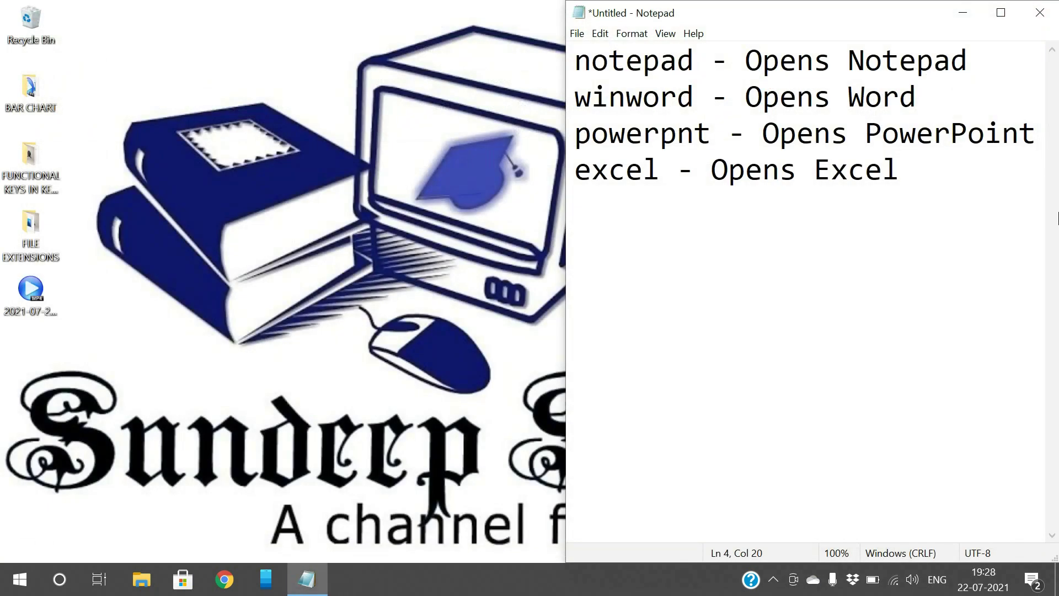
- Write "cmd - Opens Command Prompt" as the fifth line of the note
{"action": "key", "text": "Return"}
{"action": "type", "text": "cmd"}
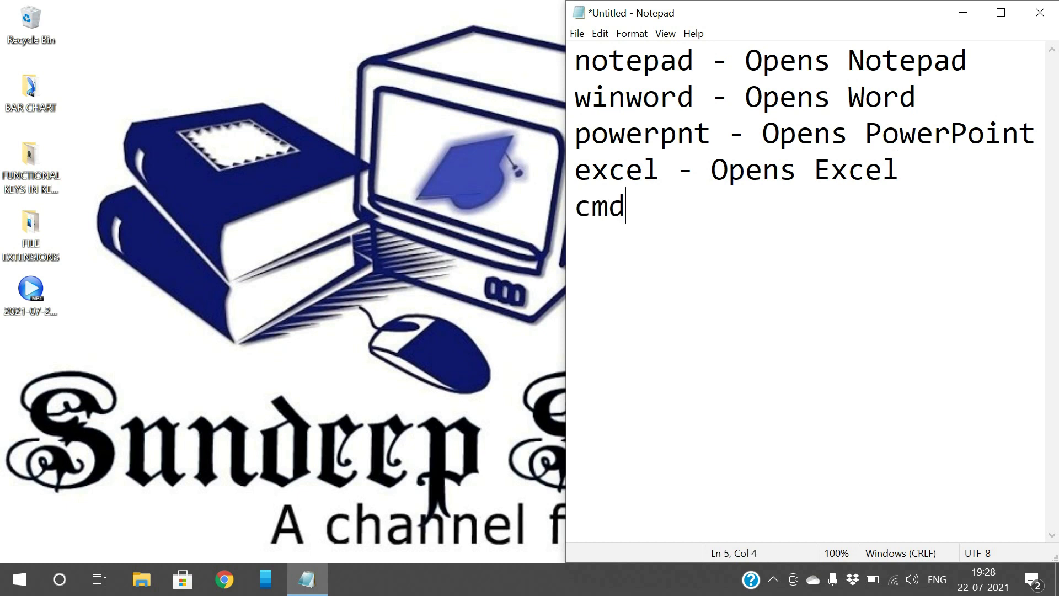
{"action": "type", "text": " - Op"}
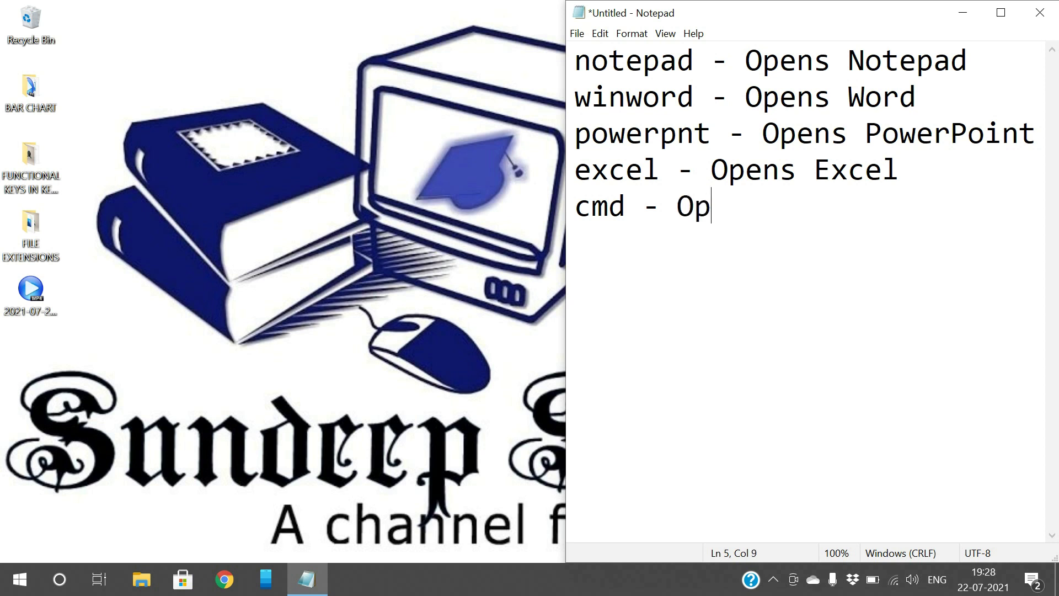
{"action": "type", "text": "ens Cmom"}
{"action": "key", "text": "BackSpace"}
{"action": "key", "text": "BackSpace"}
{"action": "key", "text": "BackSpace"}
{"action": "type", "text": "ommand "}
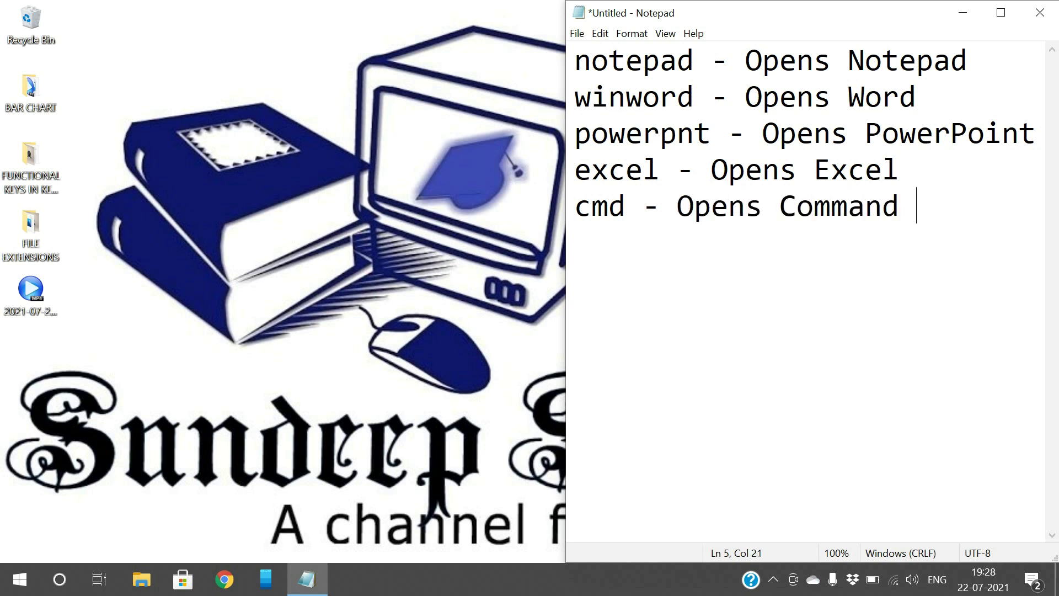
{"action": "type", "text": "Prompt"}
{"action": "key", "text": "BackSpace"}
{"action": "type", "text": "pt"}
- Launch Command Prompt with the cmd Run command and close its window
{"action": "key", "text": "super+r"}
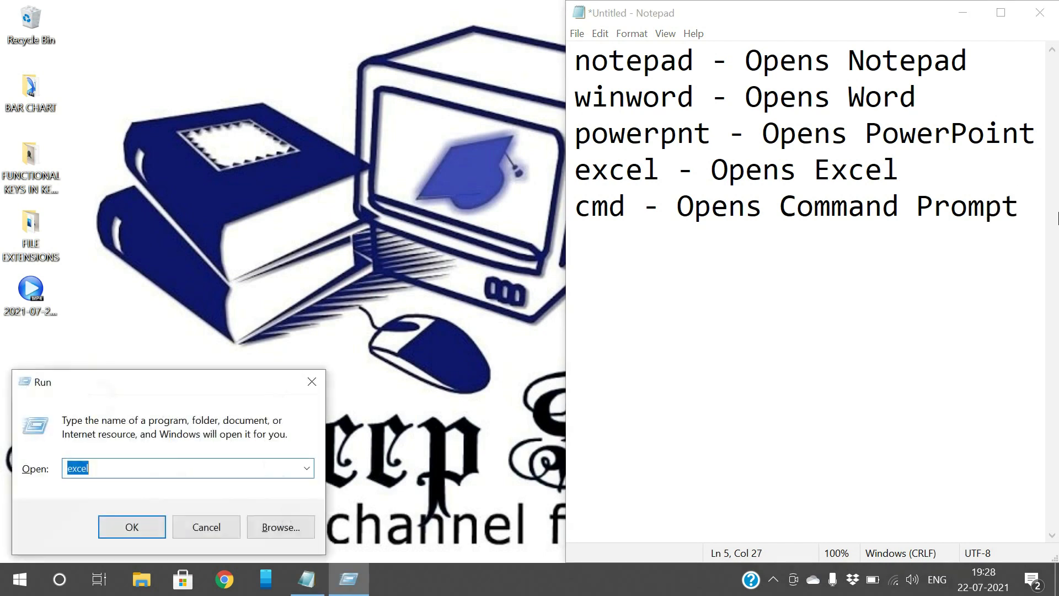
{"action": "type", "text": "cmd"}
{"action": "key", "text": "Return"}
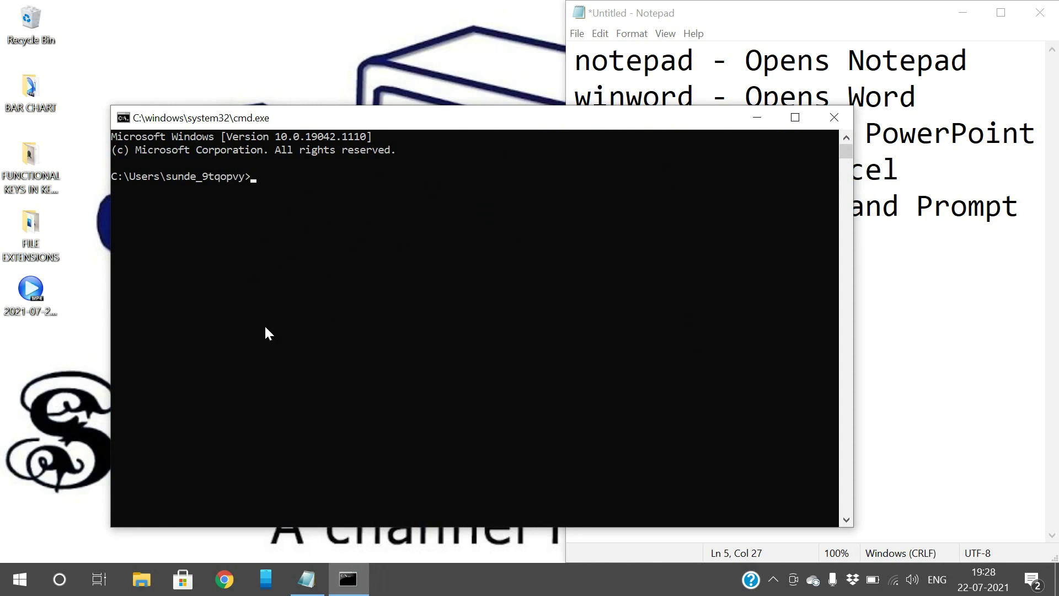
{"action": "left_click", "coordinate": [834, 118]}
- Write "mspaint - Opens Paint application" as the sixth line and widen the Notepad window to fit it on one line
{"action": "left_click", "coordinate": [649, 294]}
{"action": "key", "text": "Return"}
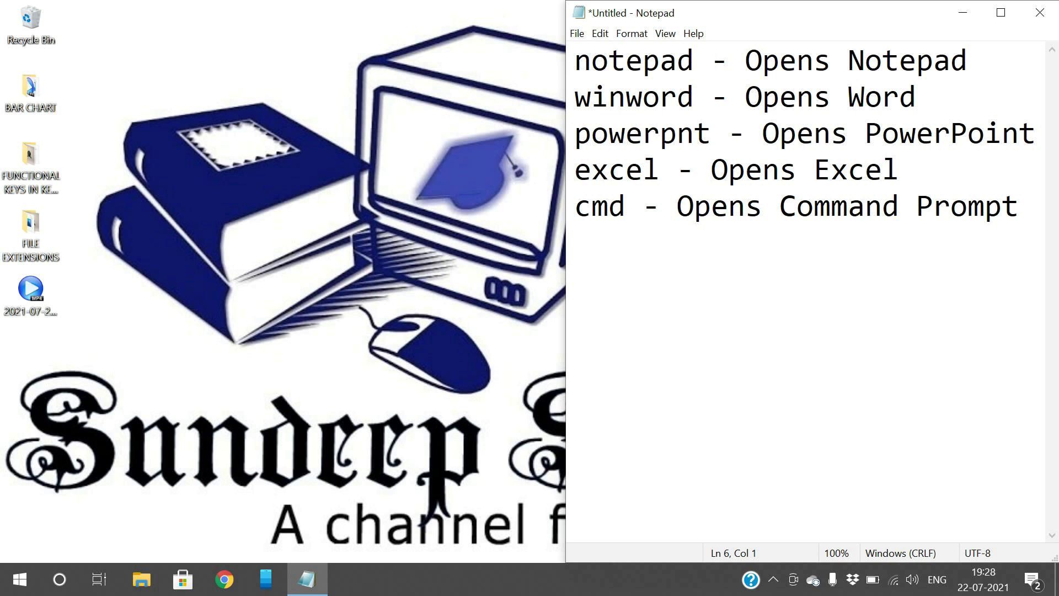
{"action": "type", "text": "mspao"}
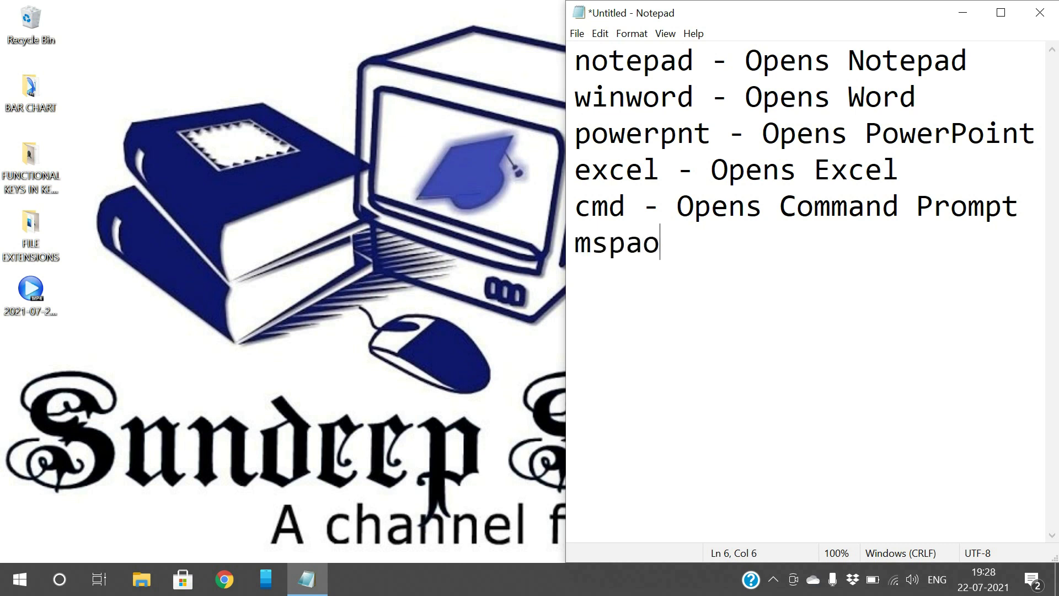
{"action": "key", "text": "BackSpace"}
{"action": "type", "text": "int - "}
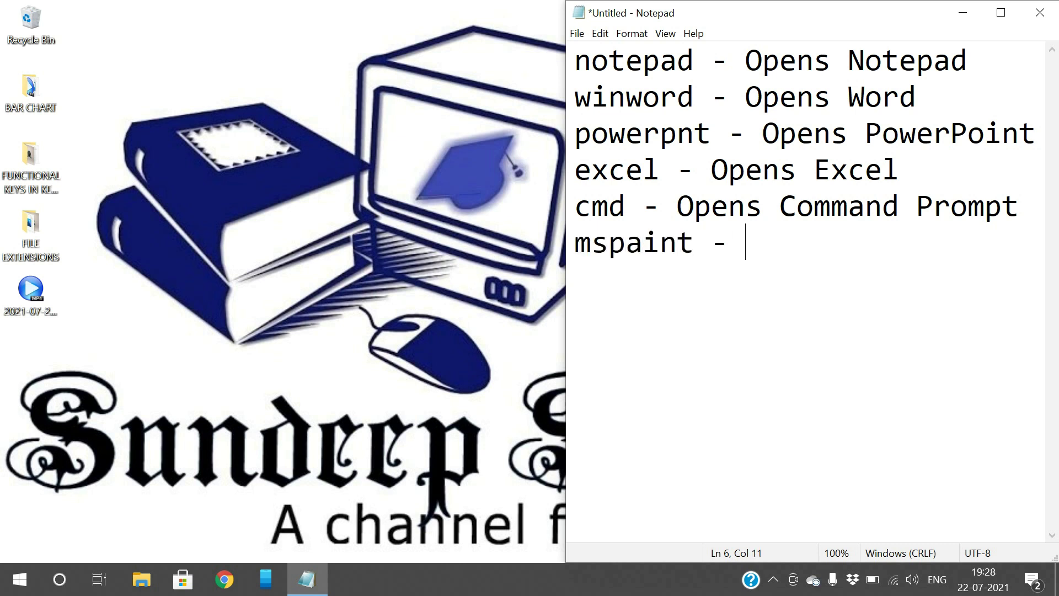
{"action": "type", "text": "Opens Paint a"}
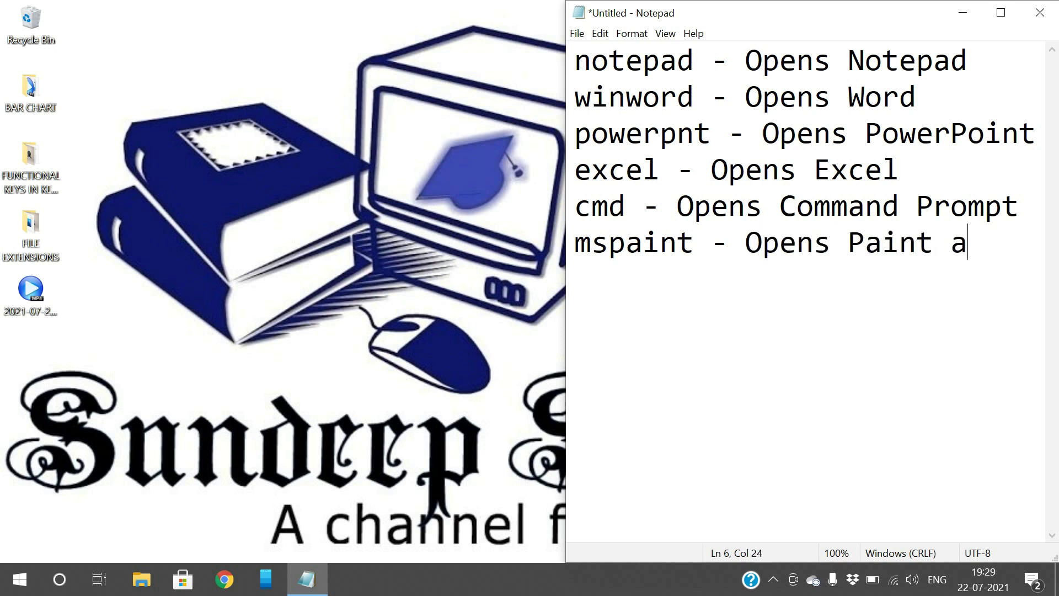
{"action": "type", "text": "pplication"}
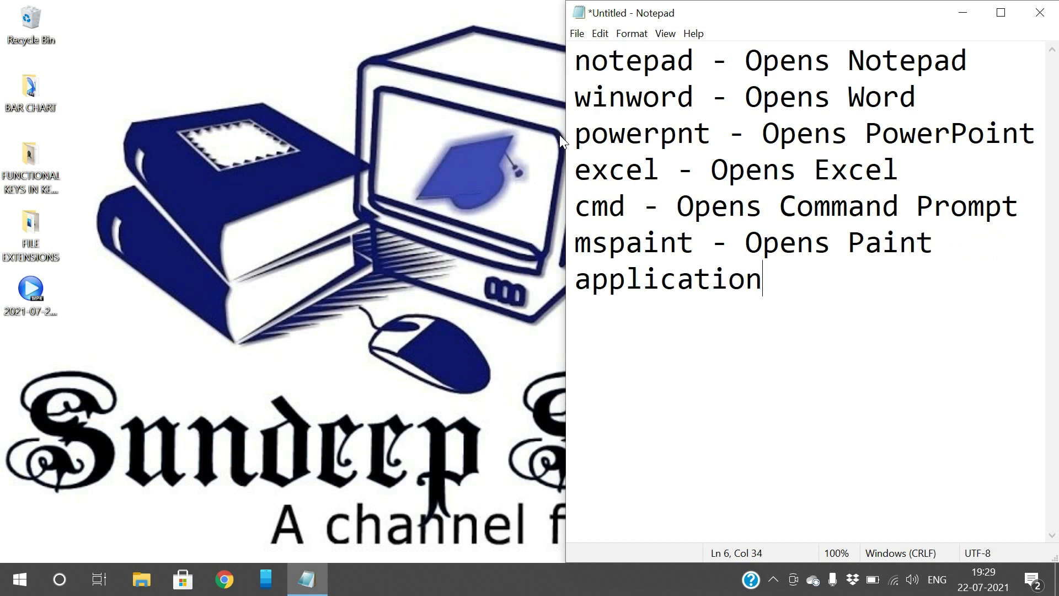
{"action": "left_click_drag", "start_coordinate": [567, 135], "coordinate": [428, 135]}
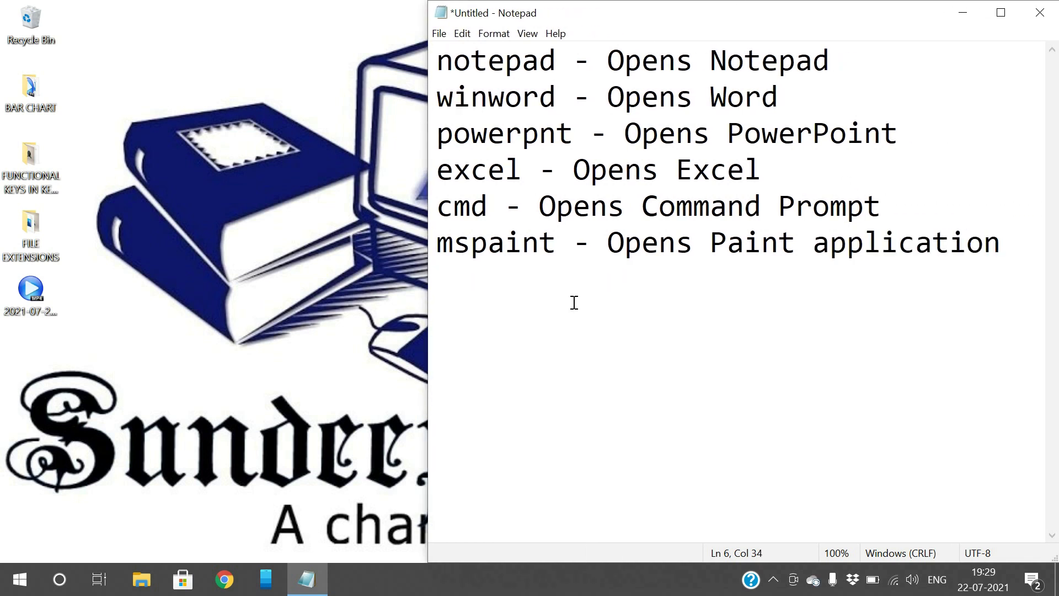
- Launch Paint with the mspaint Run command, close it and start the seventh line of the note
{"action": "key", "text": "super+r"}
{"action": "type", "text": "mspaint"}
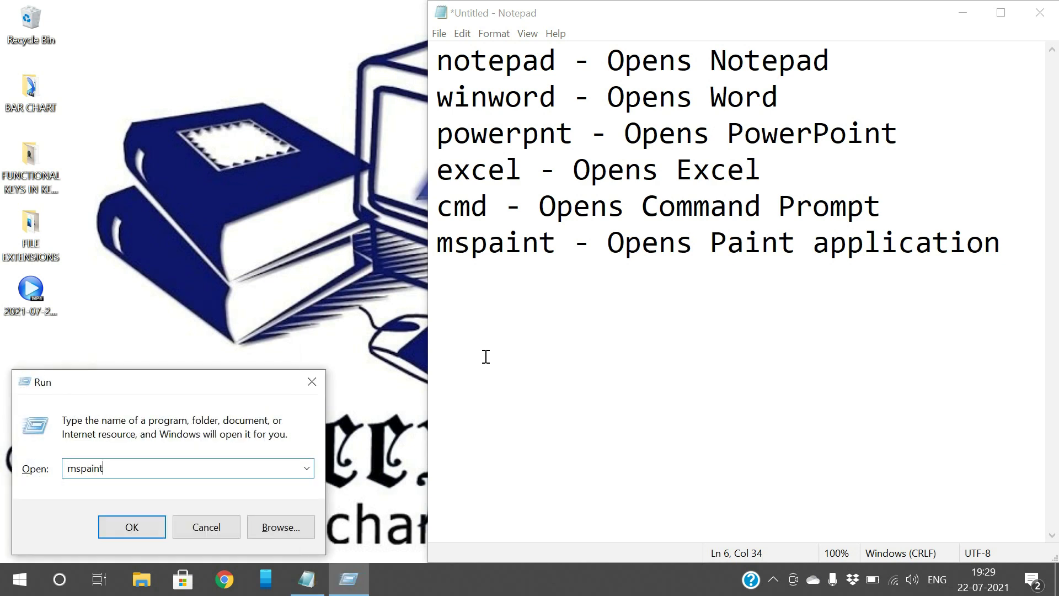
{"action": "key", "text": "Return"}
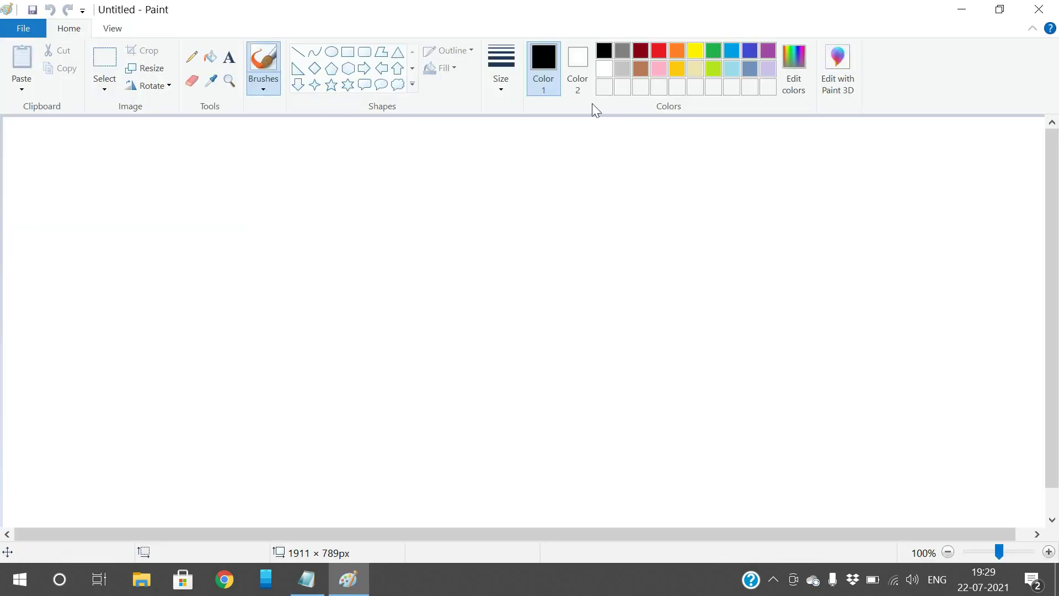
{"action": "left_click", "coordinate": [1044, 13]}
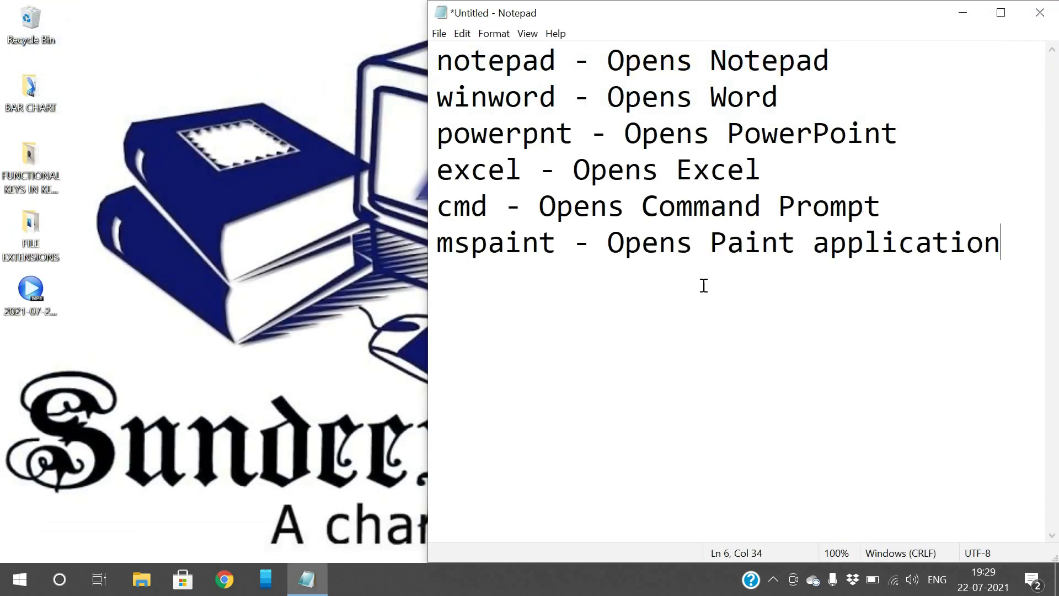
{"action": "key", "text": "Return"}
- View the drives under This PC in File Explorer and close the window
{"action": "left_click", "coordinate": [141, 579]}
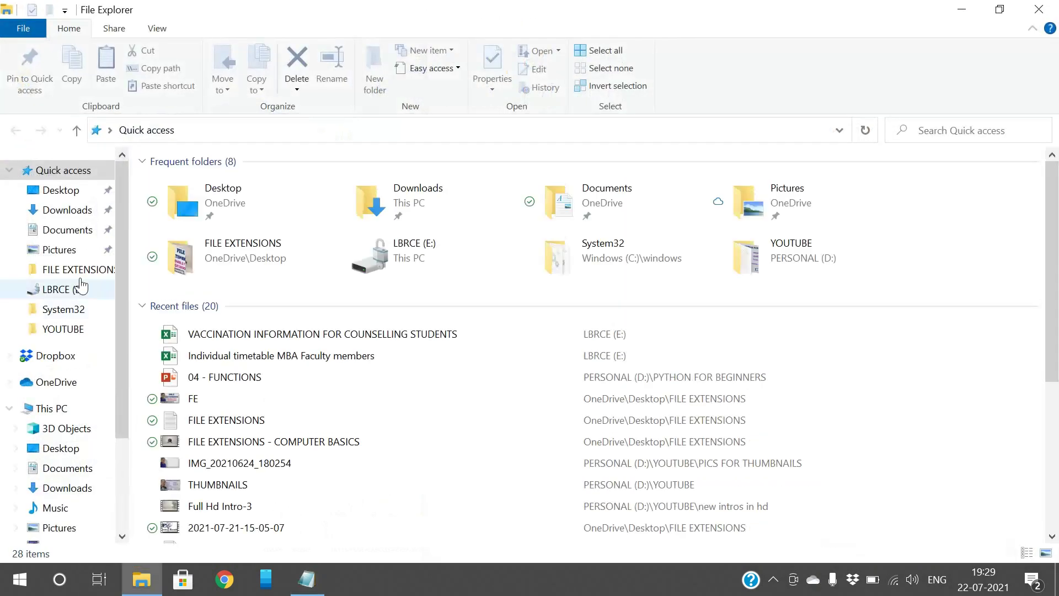
{"action": "left_click", "coordinate": [51, 408]}
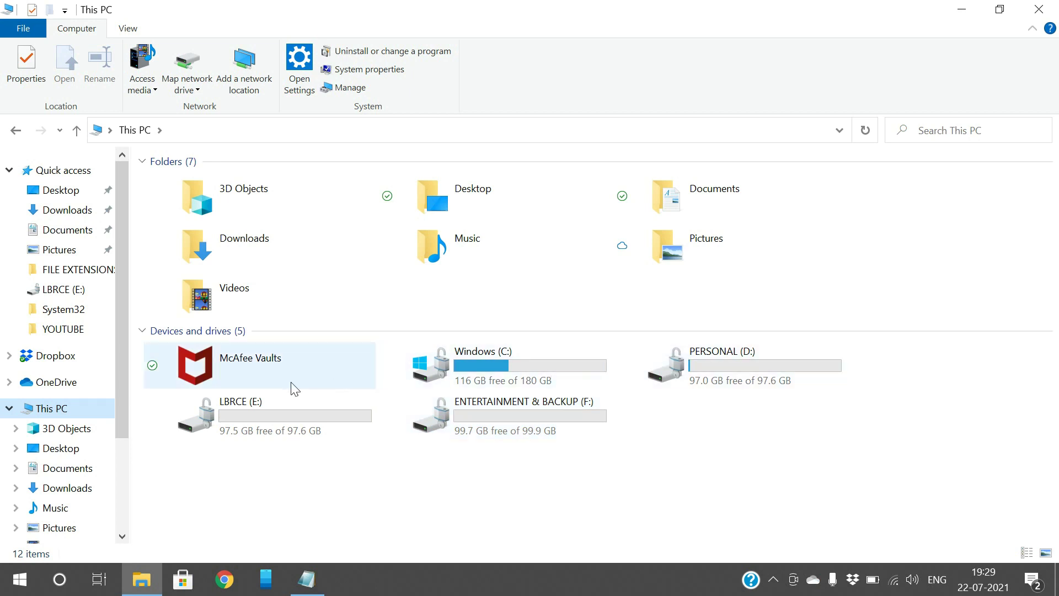
{"action": "mouse_move", "coordinate": [503, 409]}
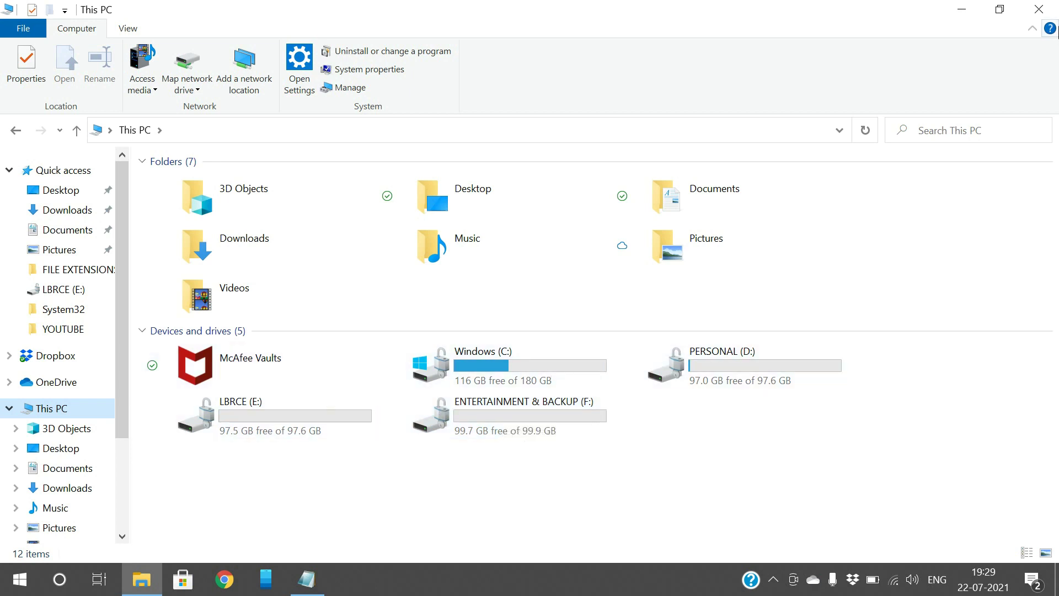
{"action": "left_click", "coordinate": [1039, 9]}
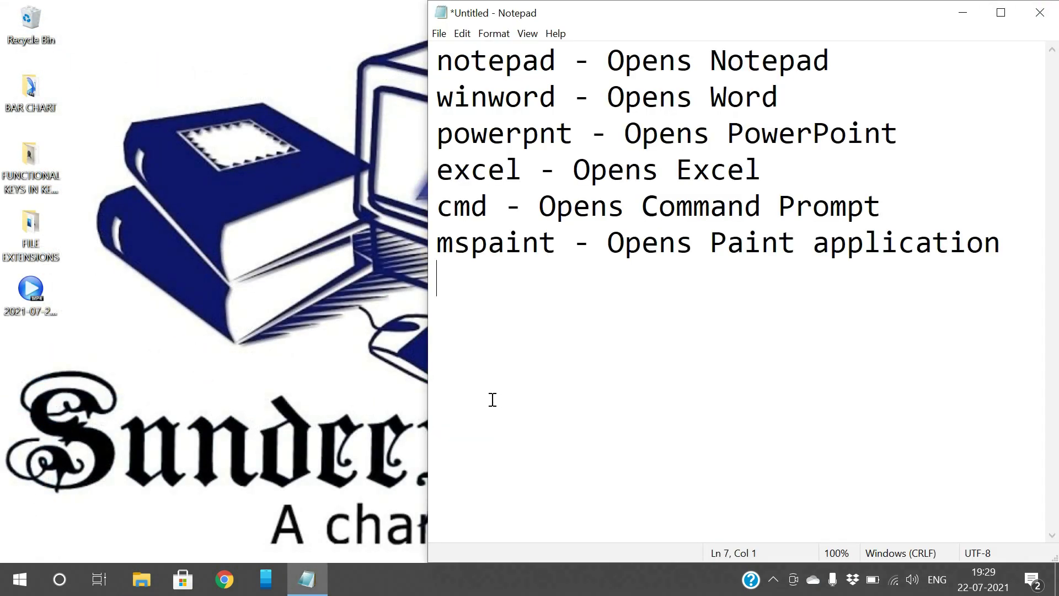
- Open the D drive with the d: Run command and close its File Explorer window
{"action": "key", "text": "super+r"}
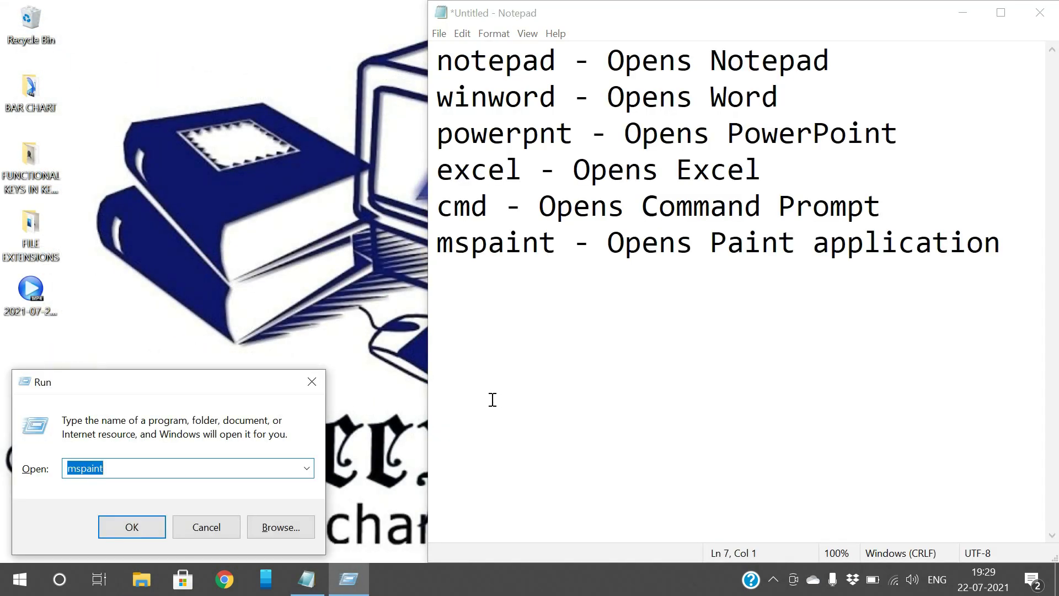
{"action": "type", "text": "d"}
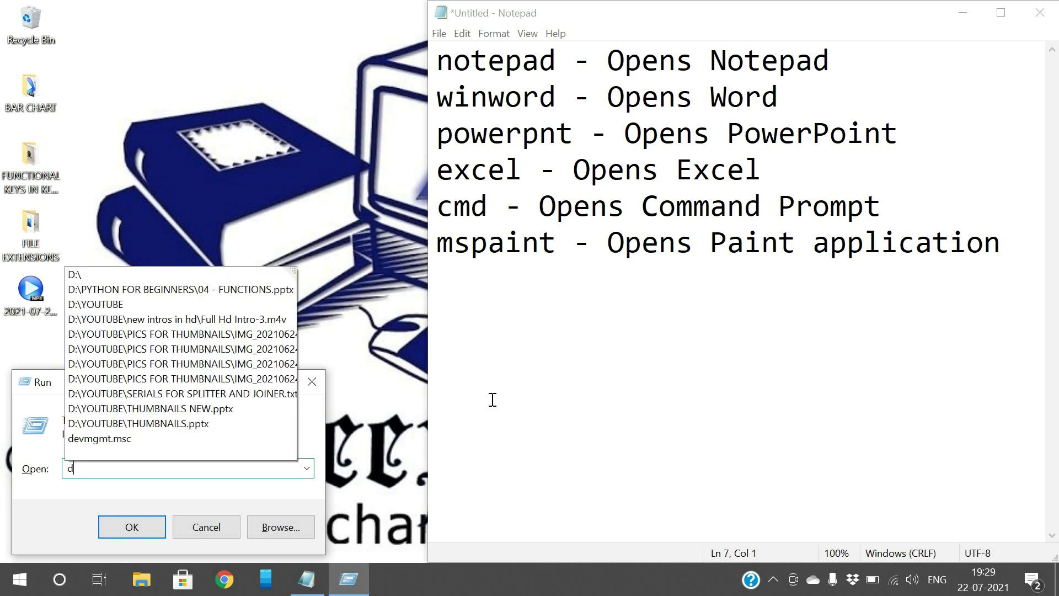
{"action": "type", "text": ":"}
{"action": "key", "text": "Return"}
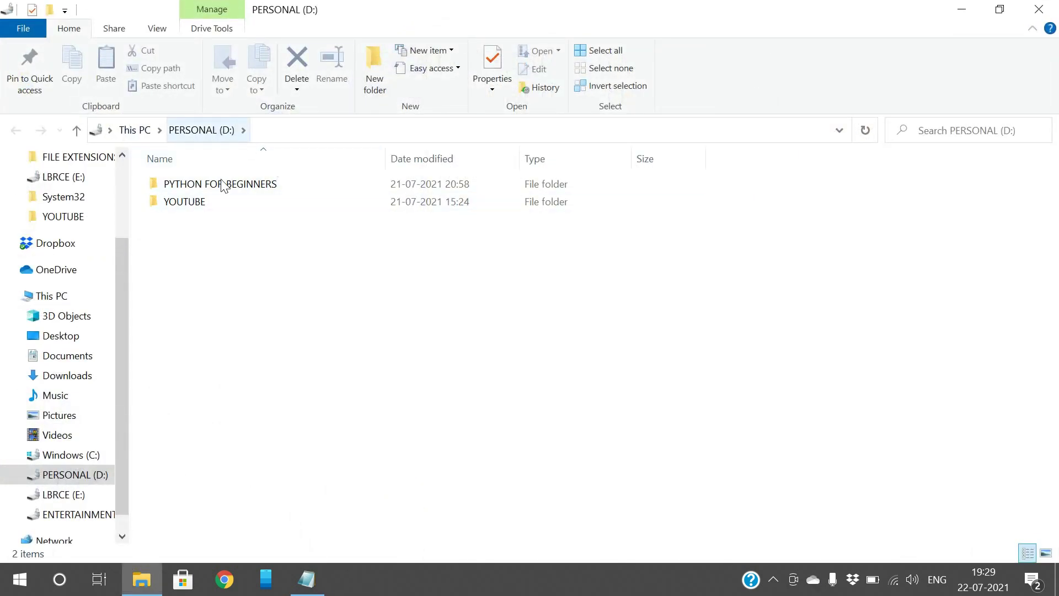
{"action": "left_click", "coordinate": [1044, 12]}
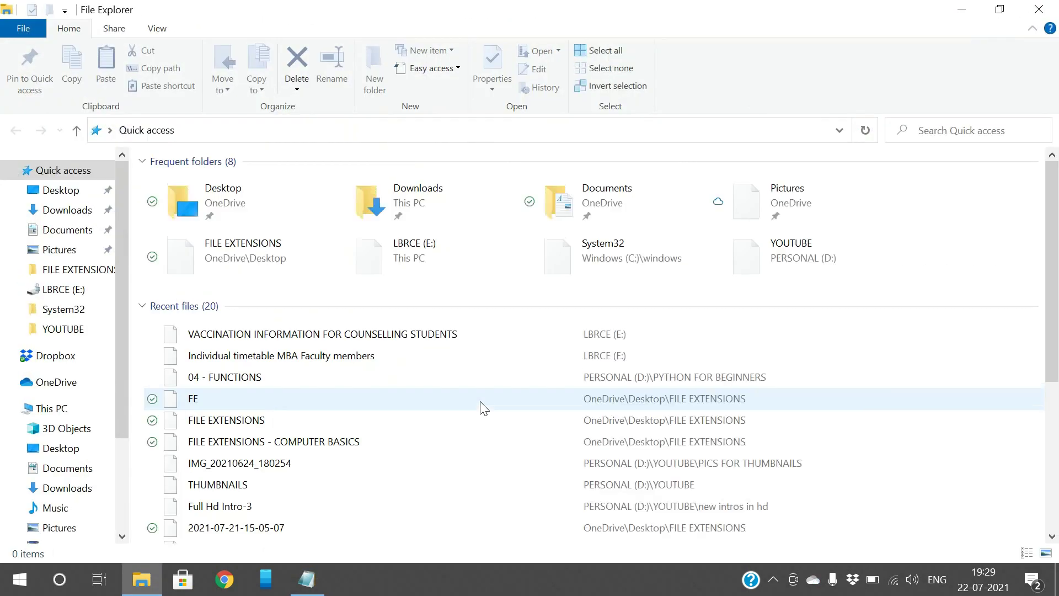
- Open the E drive with the e: Run command and close its File Explorer window
{"action": "key", "text": "super"}
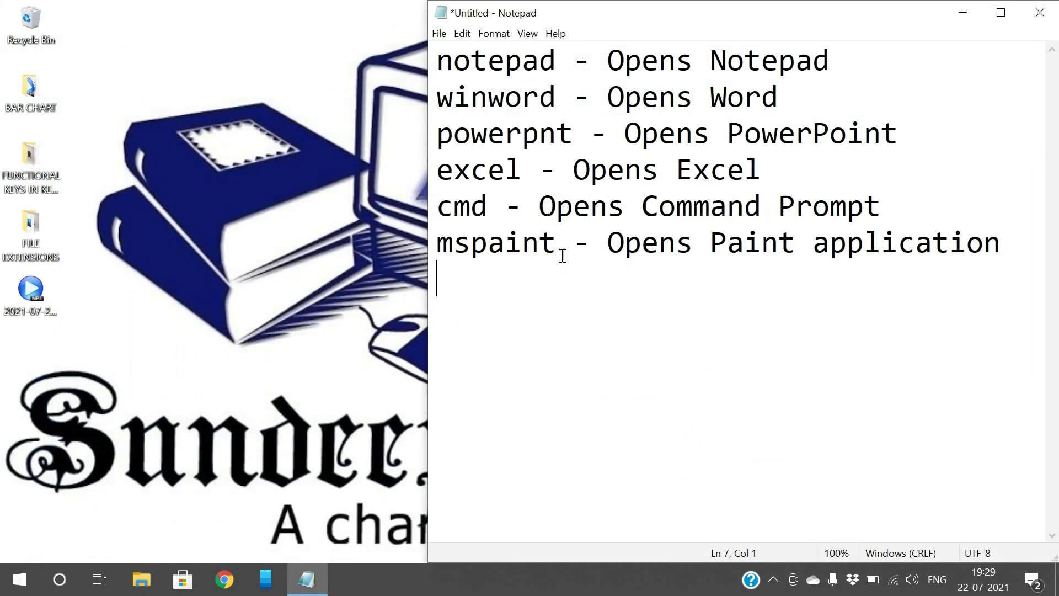
{"action": "key", "text": "super+r"}
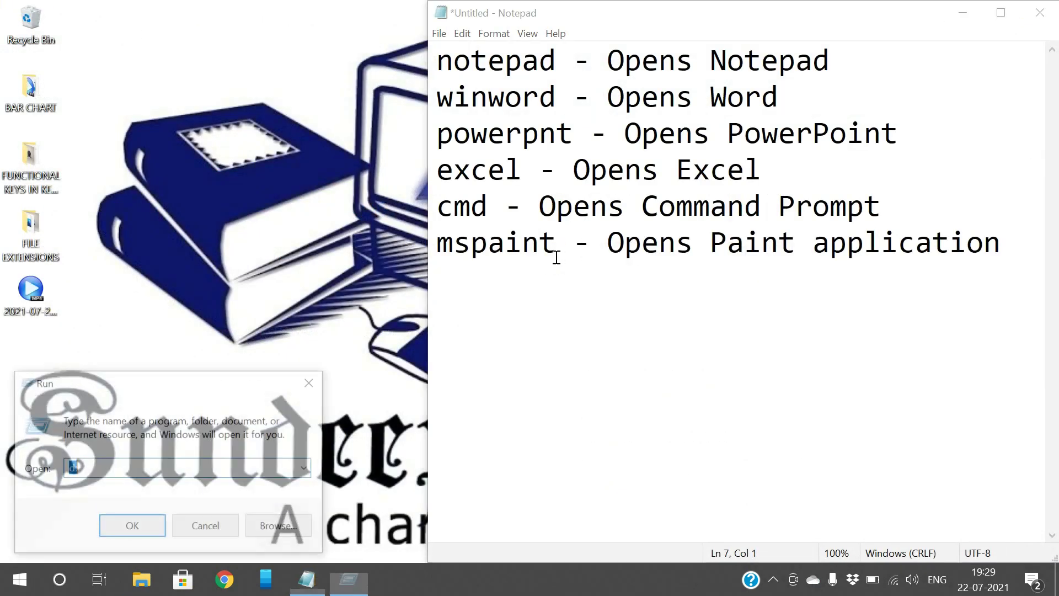
{"action": "type", "text": "e:"}
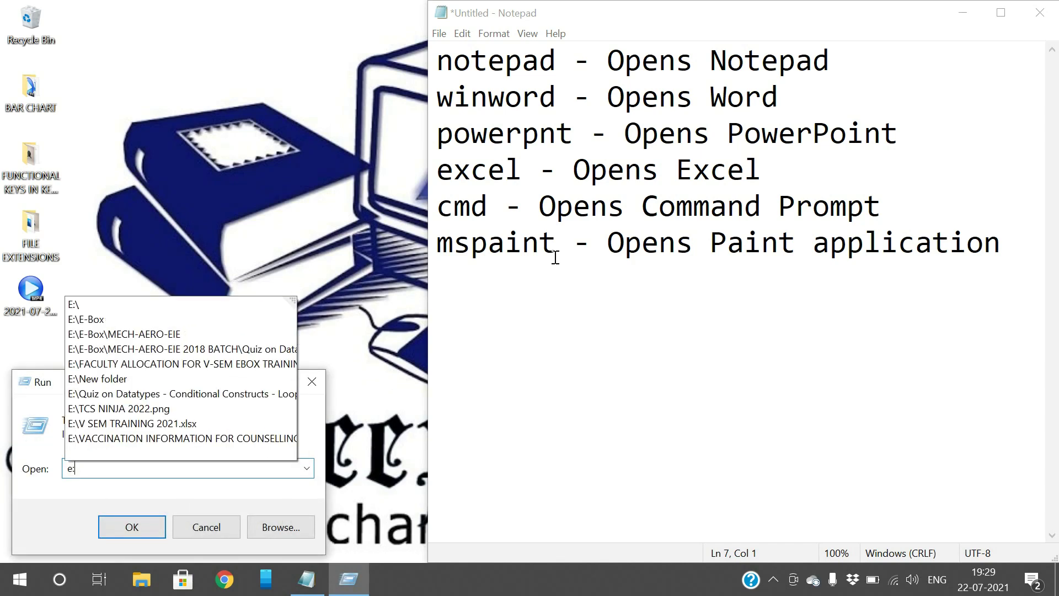
{"action": "key", "text": "Return"}
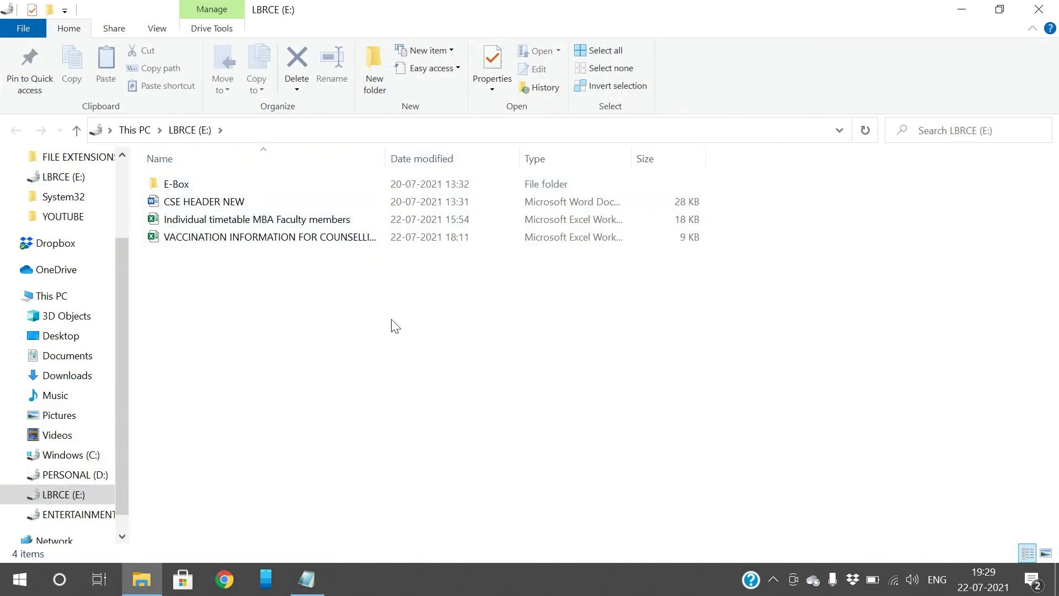
{"action": "left_click", "coordinate": [1054, 4]}
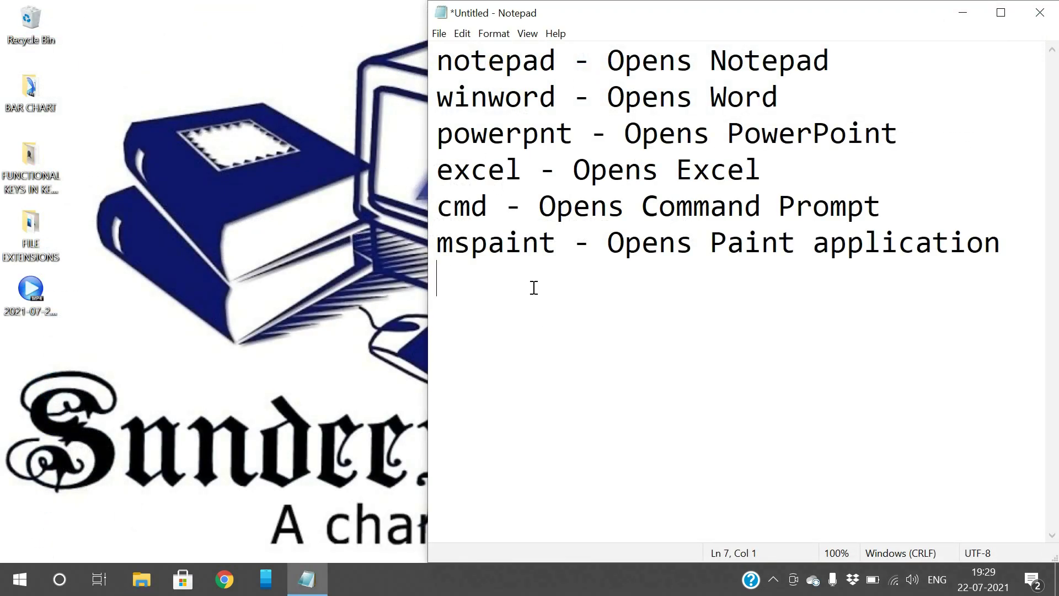
- Write "Drive_Letter: - Open drive" as the seventh line of the note and start the eighth line
{"action": "type", "text": "Drive_Letter"}
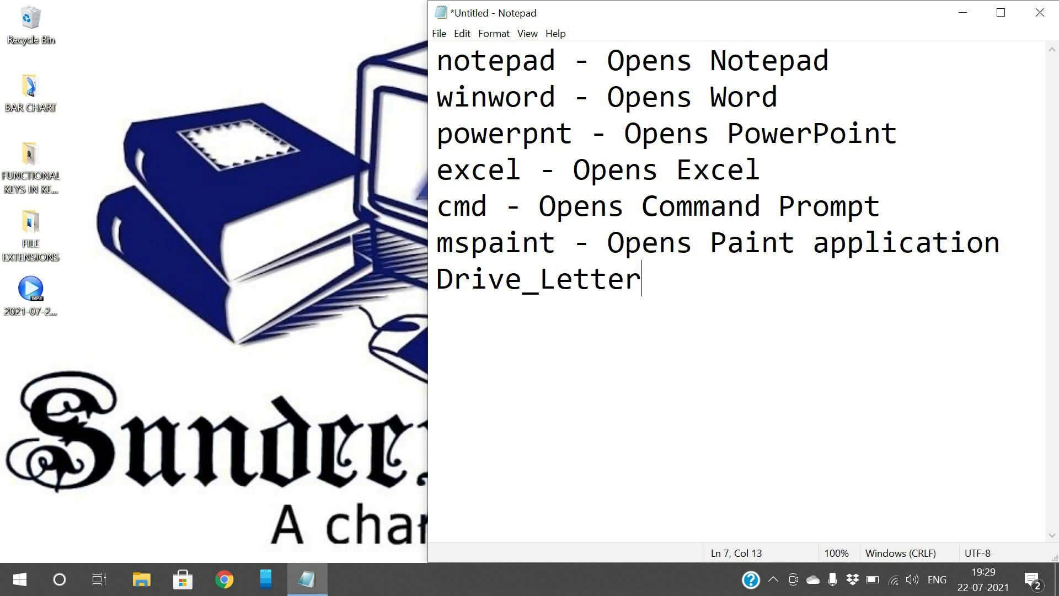
{"action": "type", "text": ": - Ope"}
{"action": "type", "text": "n "}
{"action": "type", "text": "drive"}
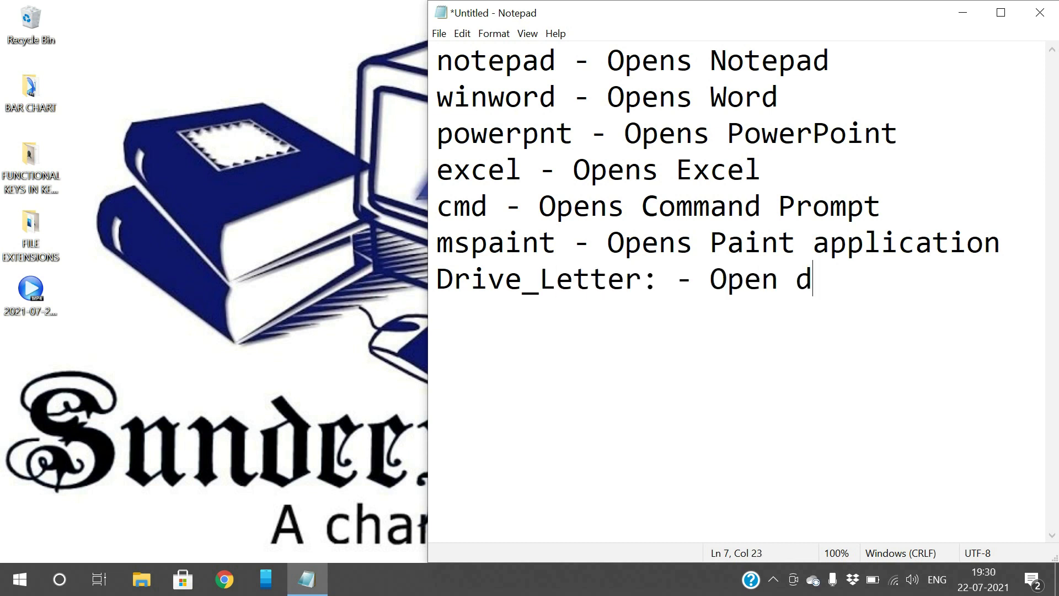
{"action": "key", "text": "Return"}
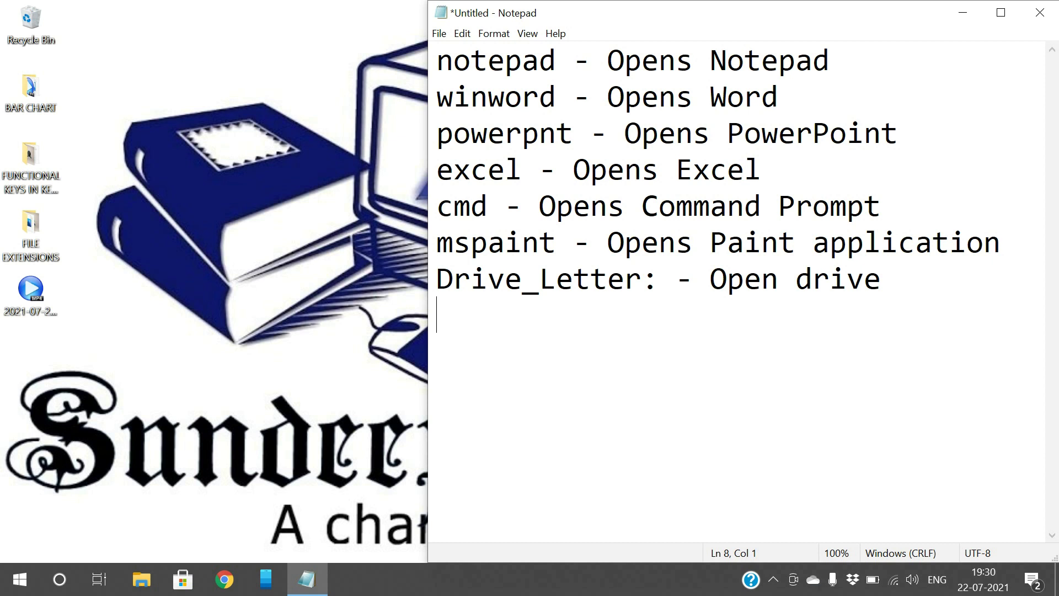
- Launch Calculator with the calc Run command and close it
{"action": "key", "text": "super+r"}
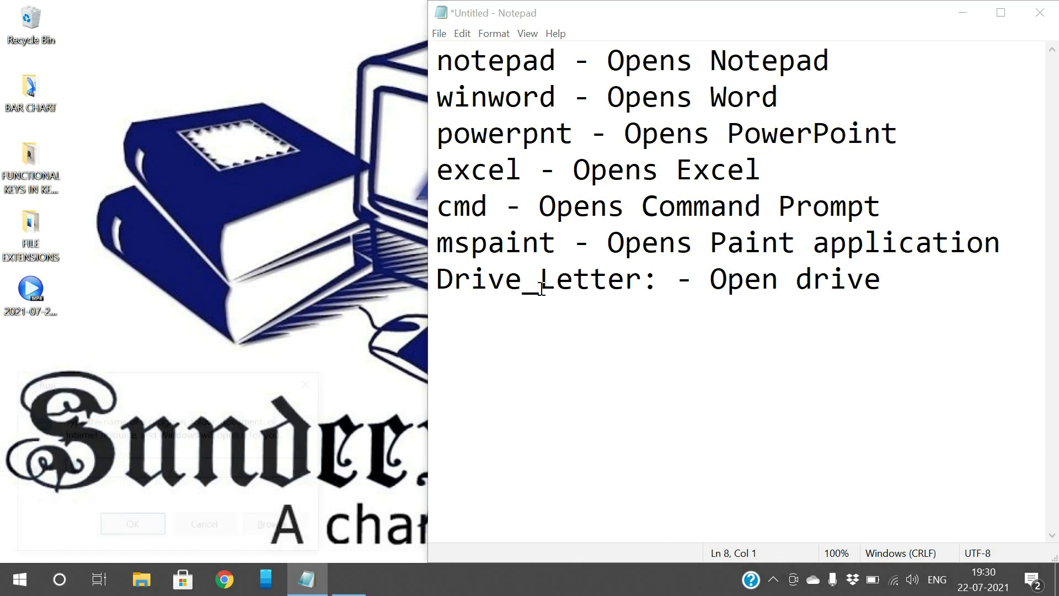
{"action": "type", "text": "cals"}
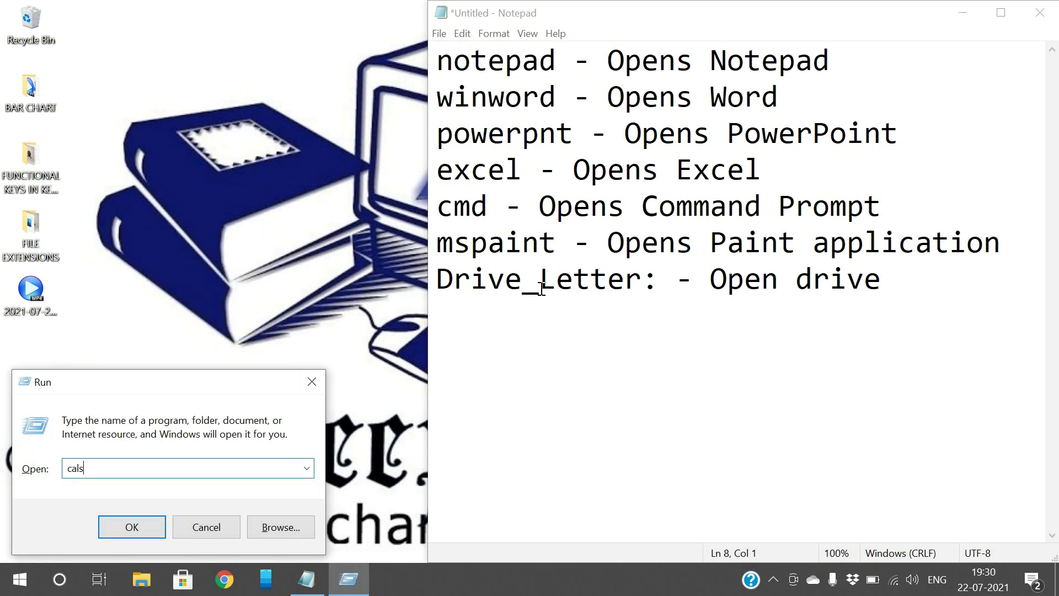
{"action": "type", "text": "lc"}
{"action": "key", "text": "Return"}
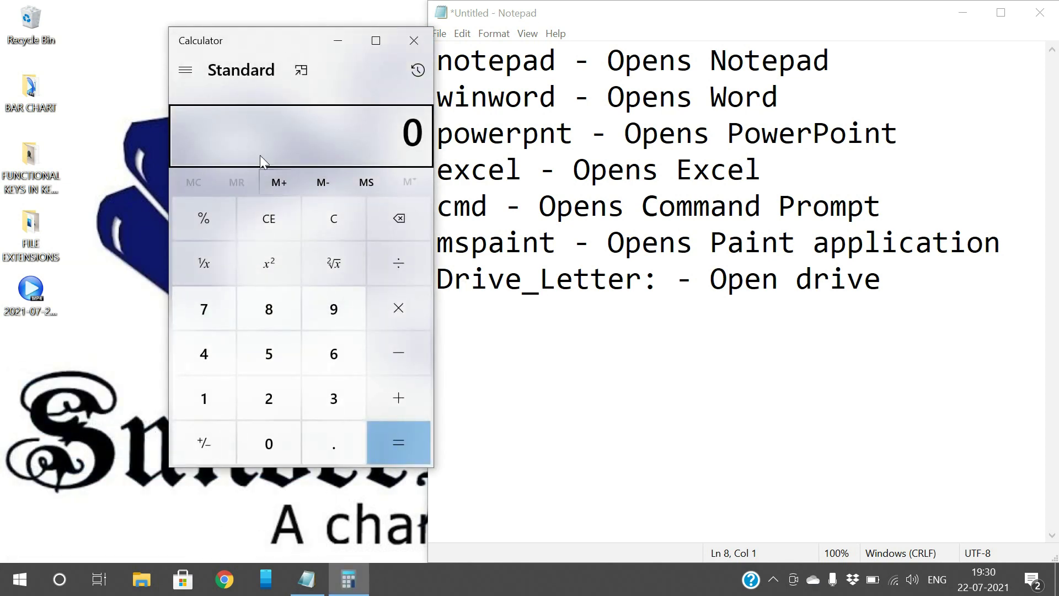
{"action": "left_click", "coordinate": [415, 41]}
- Write "calc - Caluclator" and "control panel - Open control panel" as the eighth and ninth lines of the note
{"action": "type", "text": "calc"}
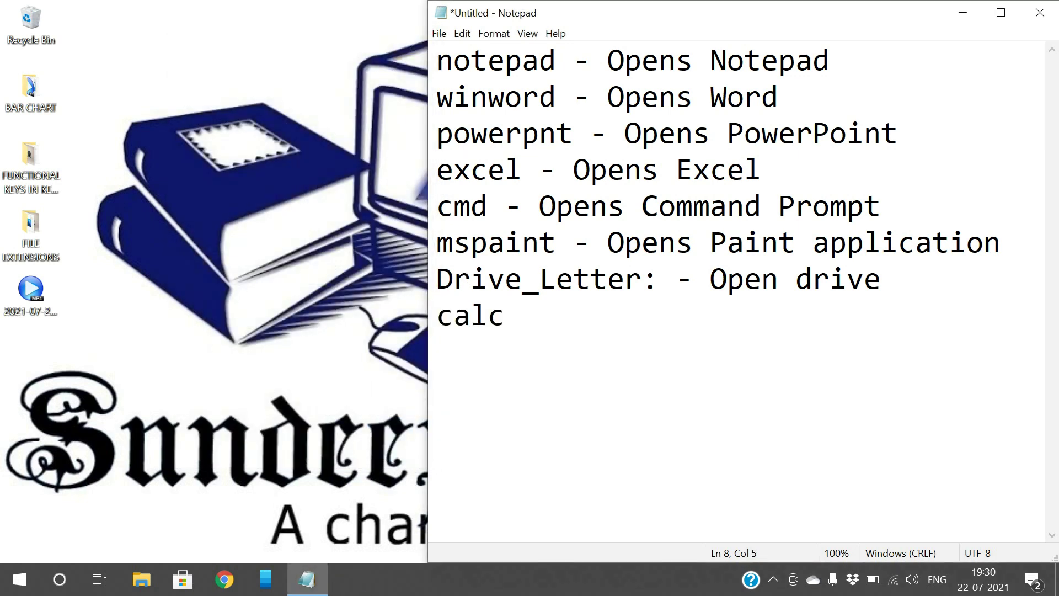
{"action": "type", "text": " - Caluclation"}
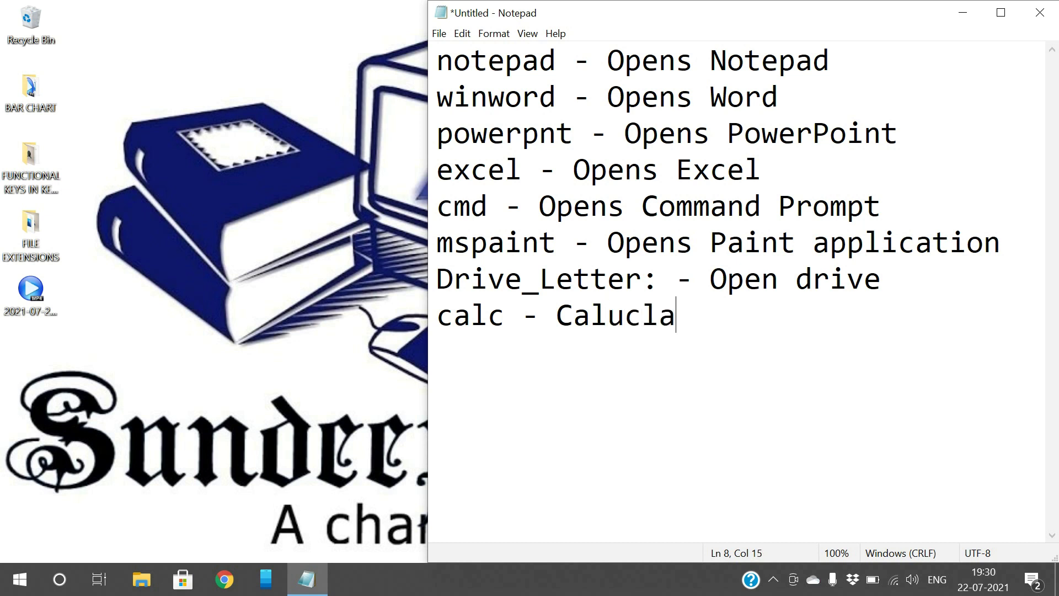
{"action": "key", "text": "BackSpace"}
{"action": "key", "text": "BackSpace"}
{"action": "key", "text": "BackSpace"}
{"action": "type", "text": "or"}
{"action": "key", "text": "Return"}
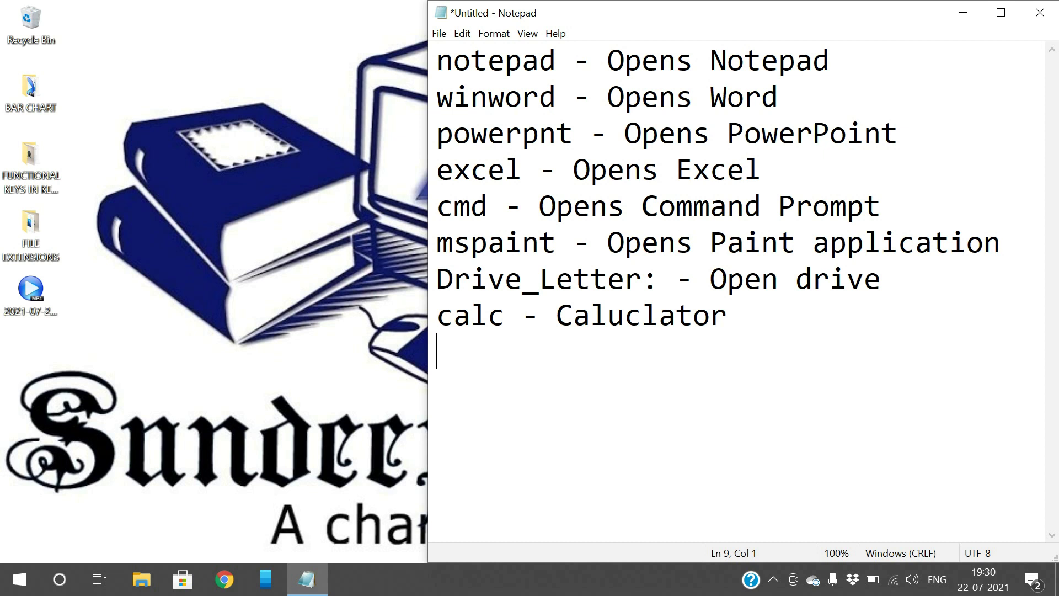
{"action": "type", "text": "control panel - Op"}
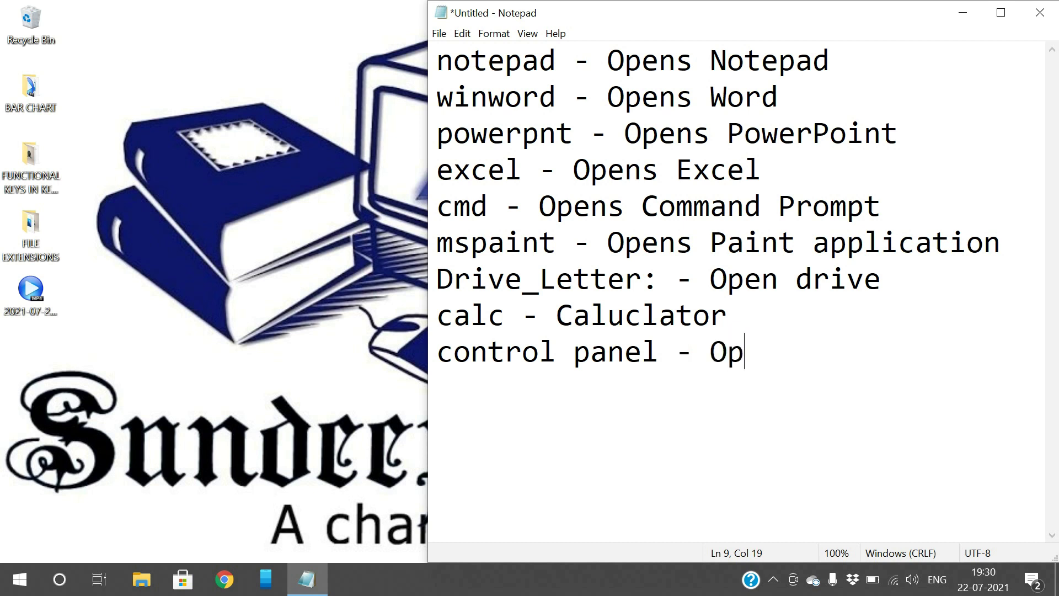
{"action": "type", "text": "en control panel"}
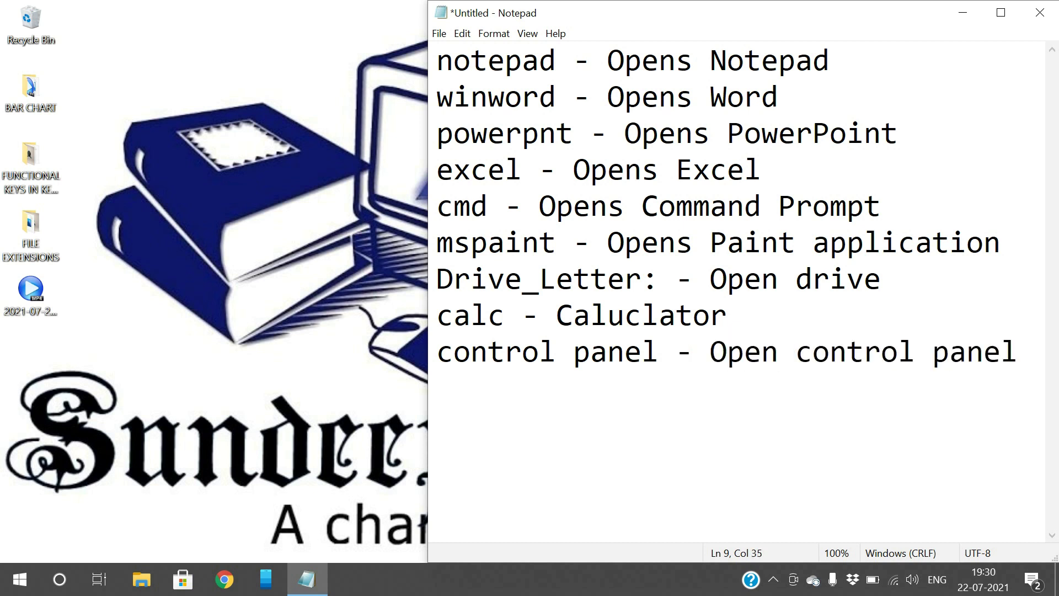
- Open Control Panel with the control Run command and close its window
{"action": "key", "text": "super+r"}
{"action": "type", "text": "control"}
{"action": "key", "text": "Return"}
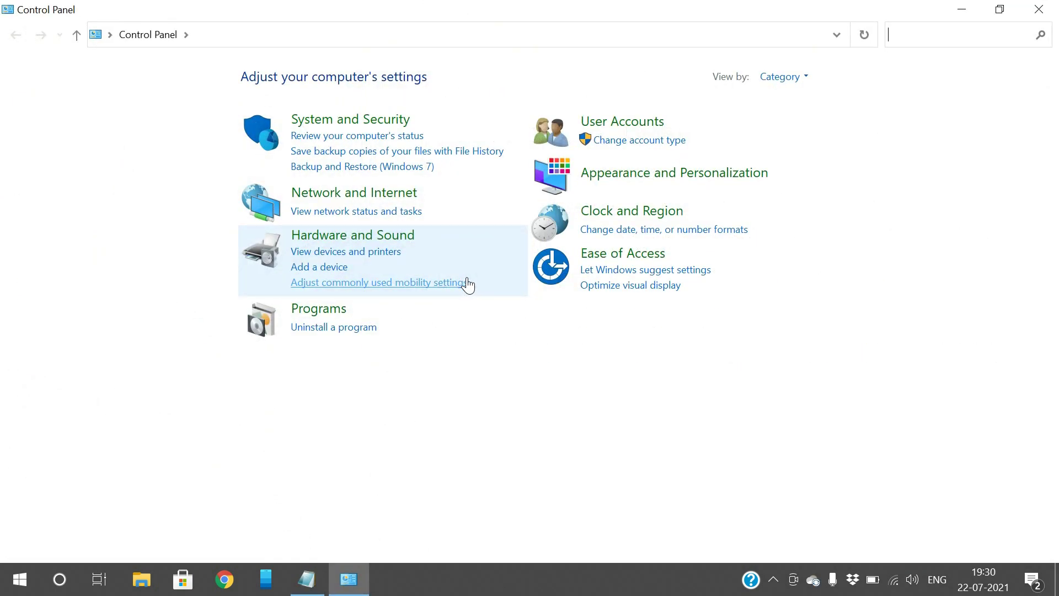
{"action": "left_click", "coordinate": [1041, 11]}
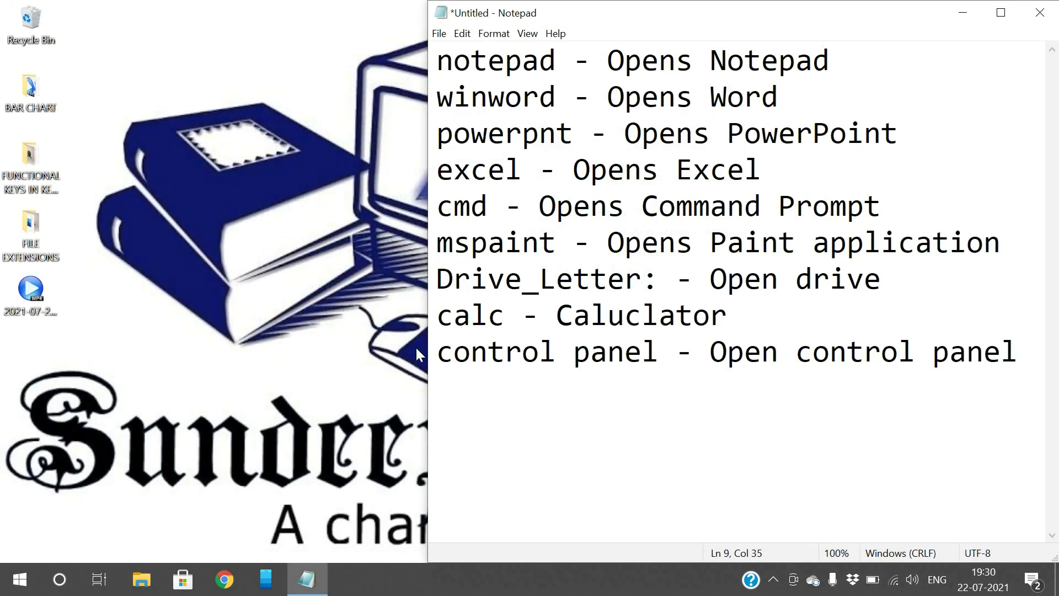
- Open Control Panel with the full "control panel" Run command, close it and start the tenth line of the note
{"action": "key", "text": "super+r"}
{"action": "key", "text": "End"}
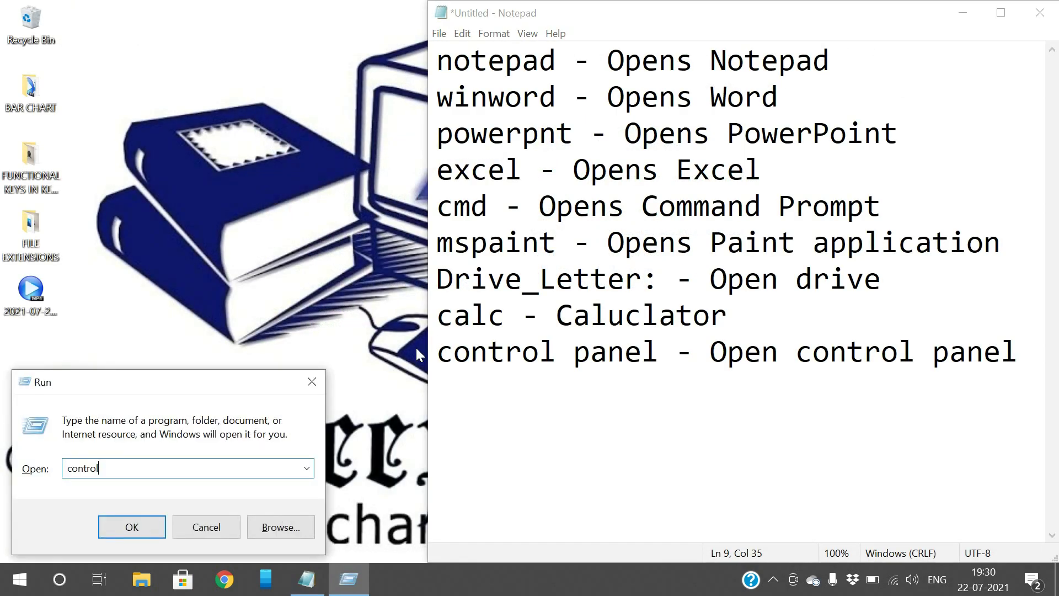
{"action": "type", "text": "pane"}
{"action": "key", "text": "Return"}
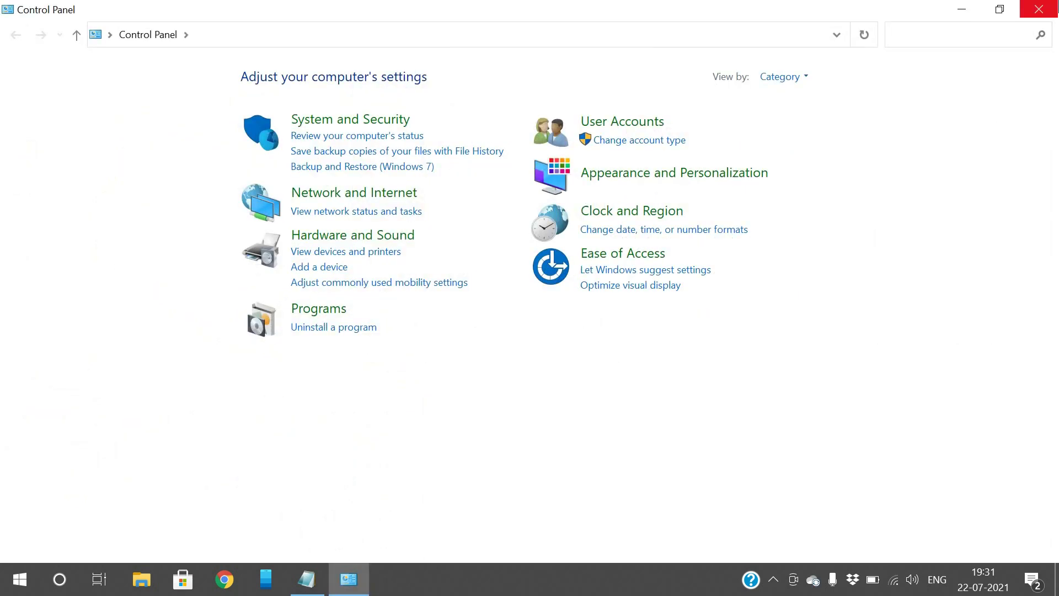
{"action": "left_click", "coordinate": [1039, 8]}
{"action": "left_click", "coordinate": [505, 351]}
{"action": "left_click", "coordinate": [1029, 363]}
{"action": "key", "text": "Return"}
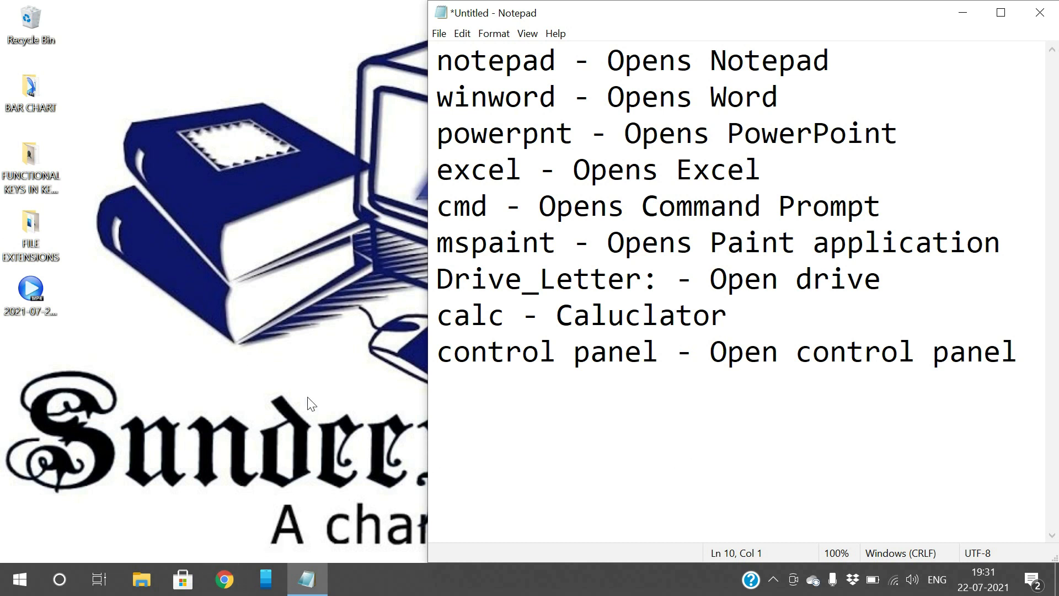
- Launch Google Chrome with the chrome Run command and close its window
{"action": "key", "text": "super+r"}
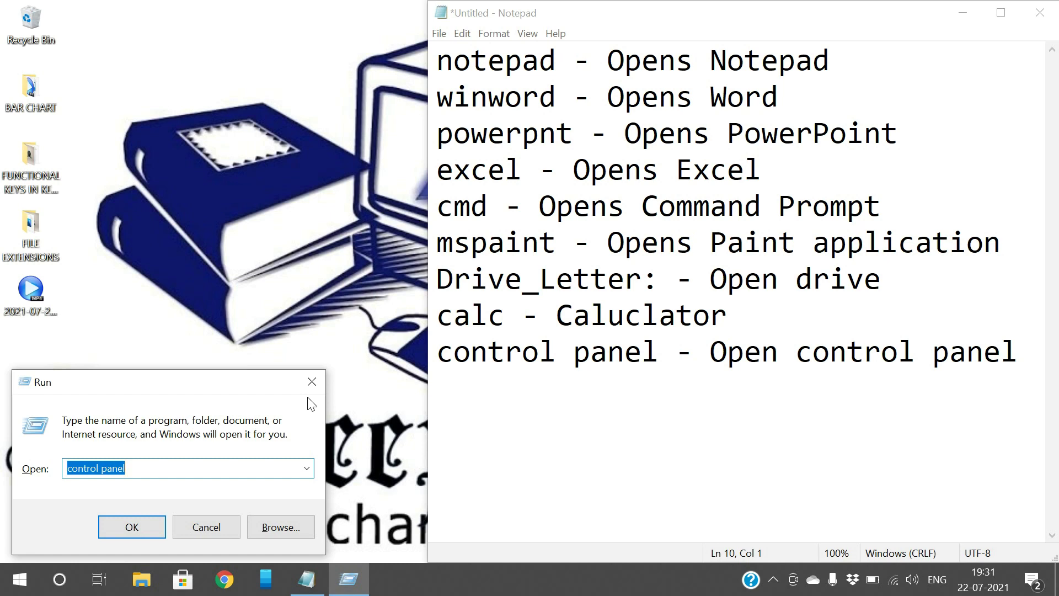
{"action": "type", "text": "chrome"}
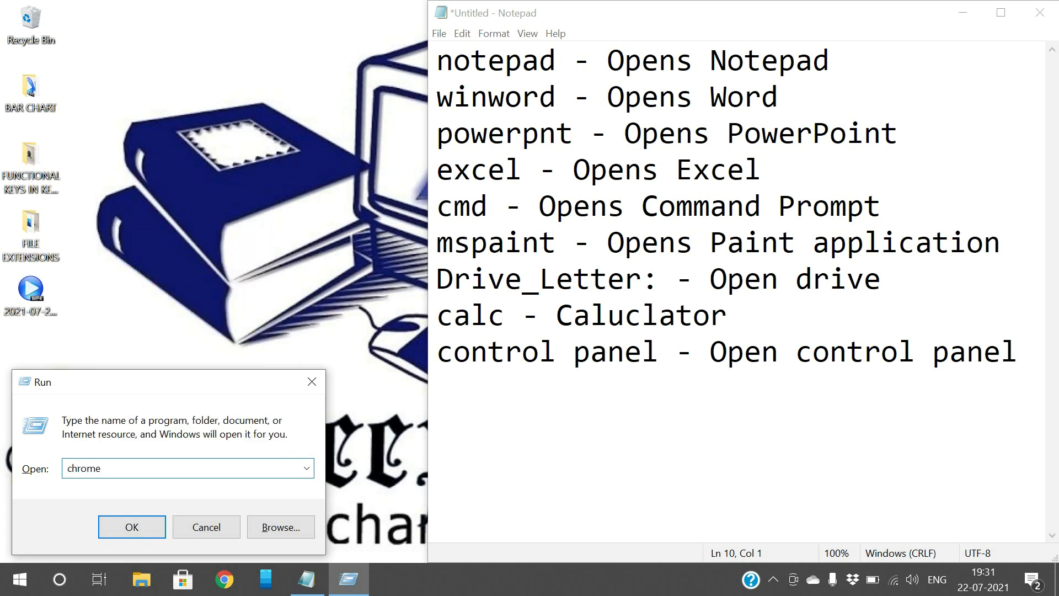
{"action": "key", "text": "Return"}
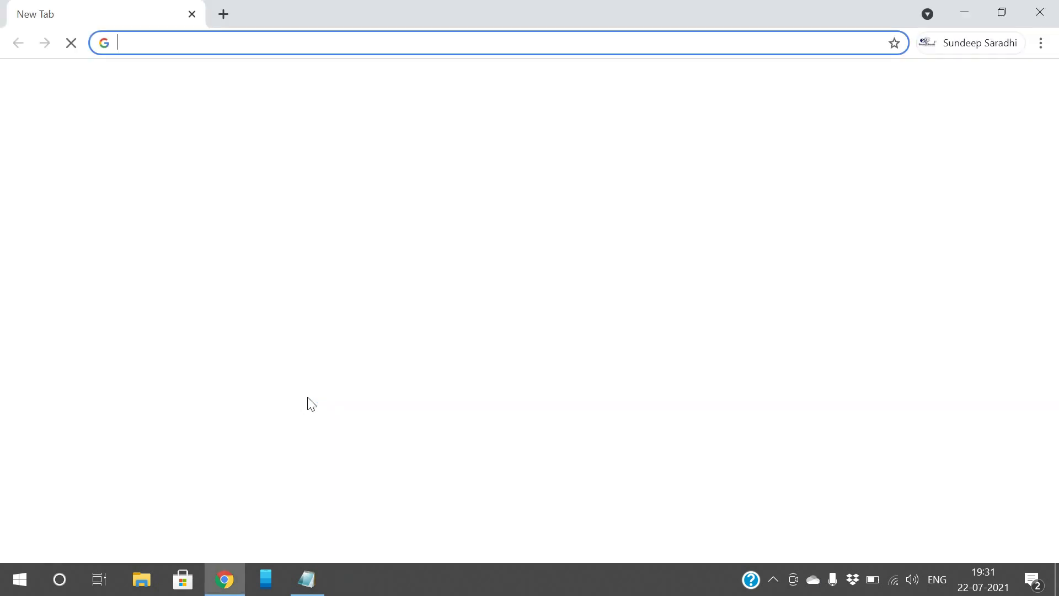
{"action": "left_click", "coordinate": [1039, 12]}
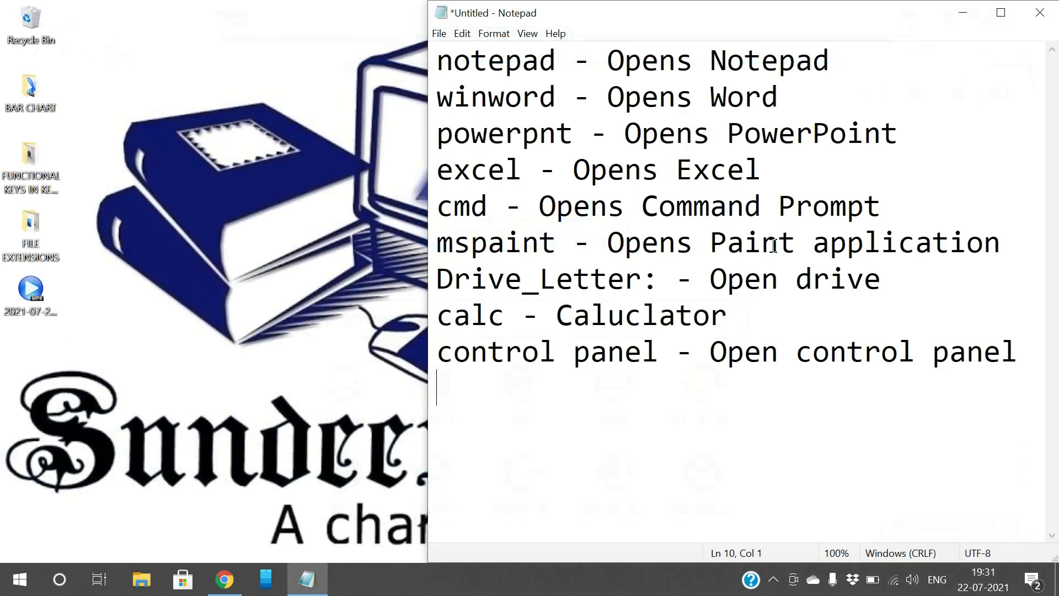
- Write "chrome - Opens Google Chrome" as the tenth line of the note
{"action": "type", "text": "chrm"}
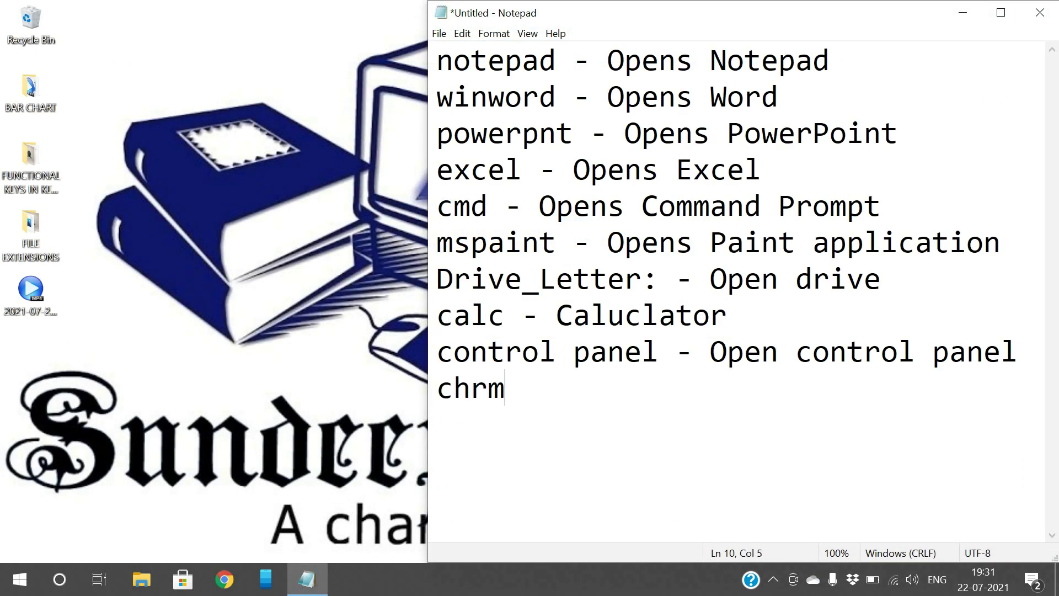
{"action": "key", "text": "BackSpace"}
{"action": "type", "text": "ome - O"}
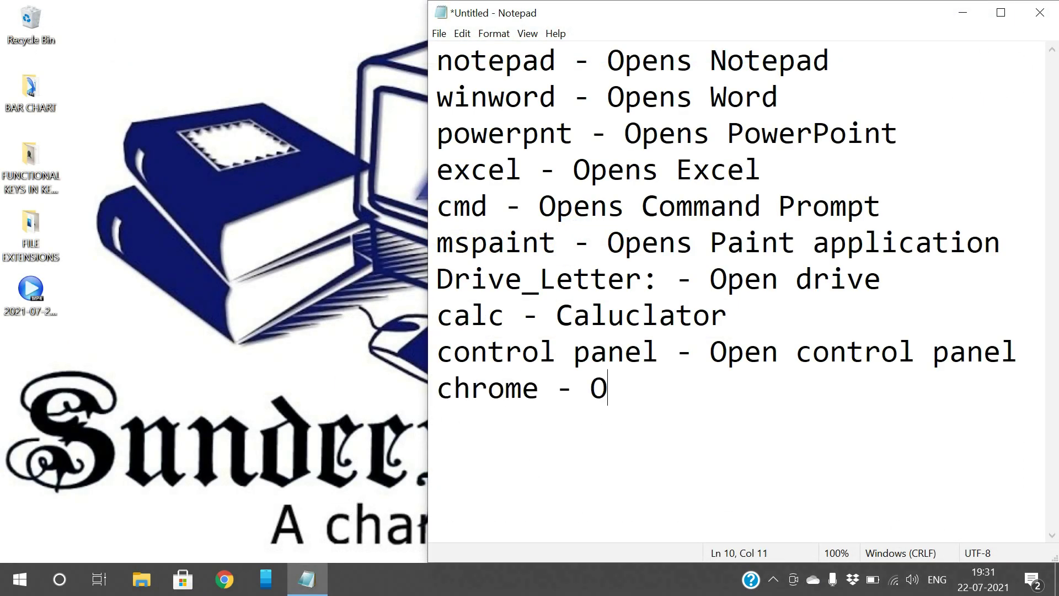
{"action": "type", "text": "pens Google"}
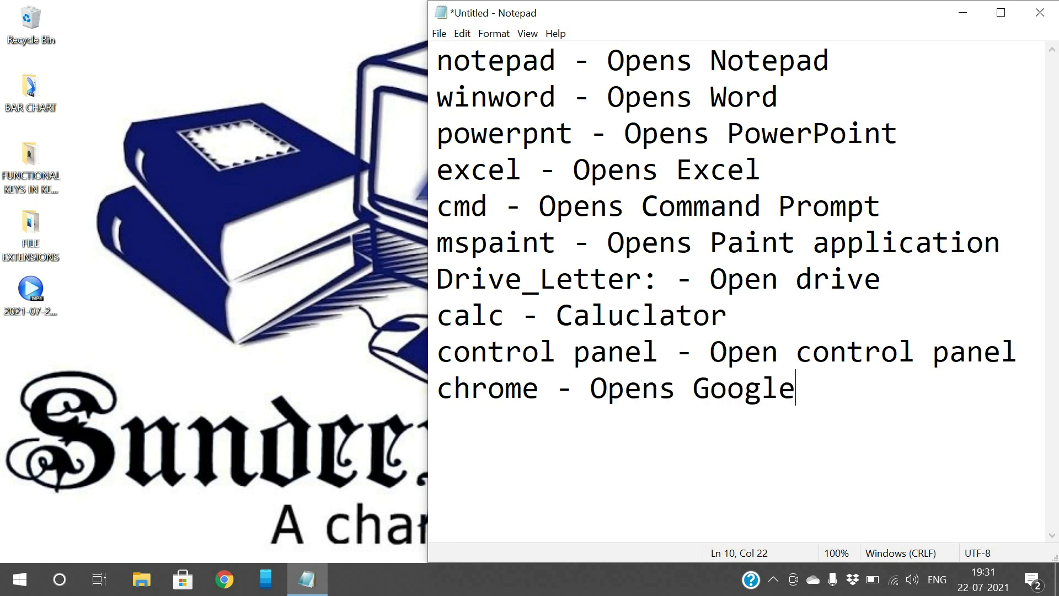
{"action": "type", "text": " Chrome"}
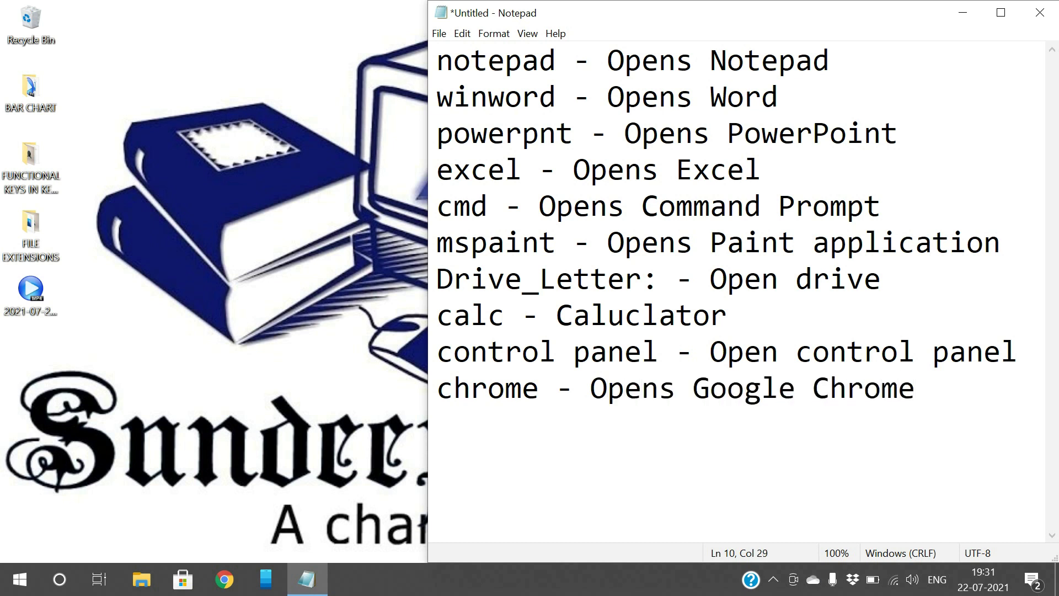
- Launch Internet Explorer with the iexplore Run command, postpone its setup and close all its tabs
{"action": "key", "text": "super+r"}
{"action": "type", "text": "iexplore"}
{"action": "key", "text": "Return"}
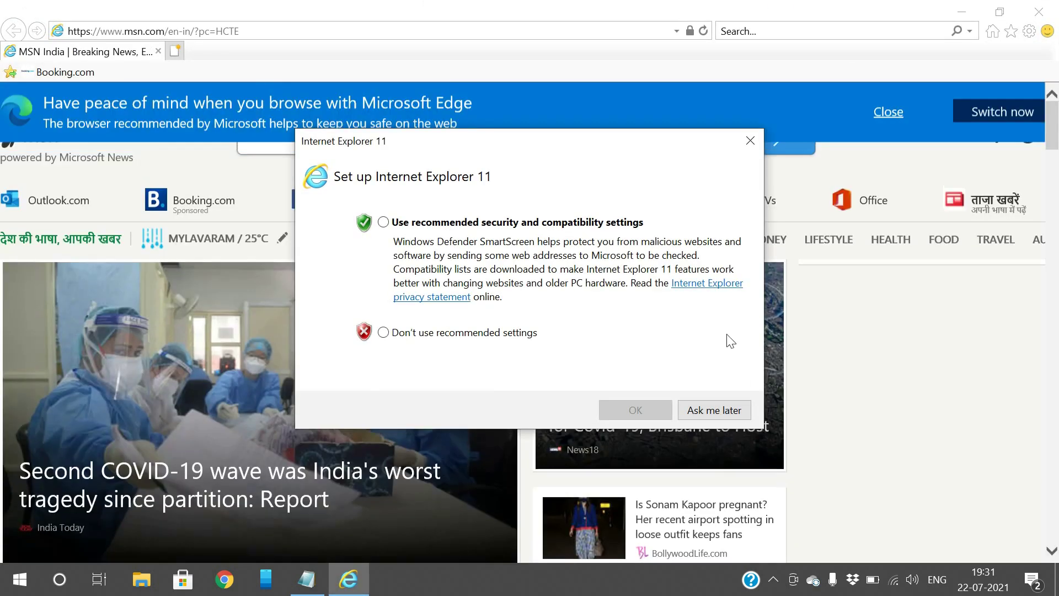
{"action": "left_click", "coordinate": [702, 411]}
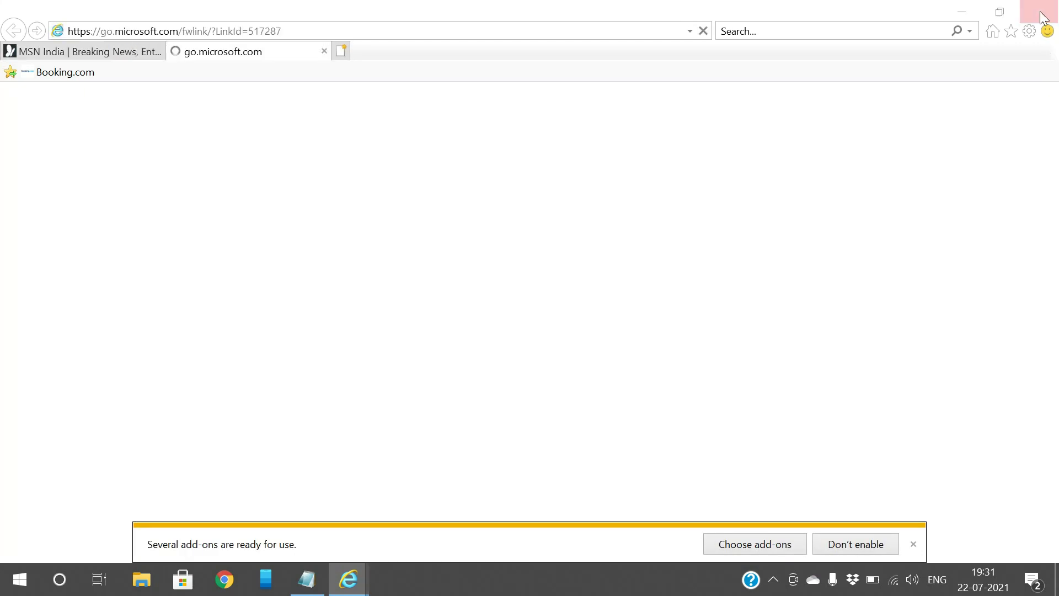
{"action": "left_click", "coordinate": [1045, 17]}
{"action": "left_click", "coordinate": [487, 296]}
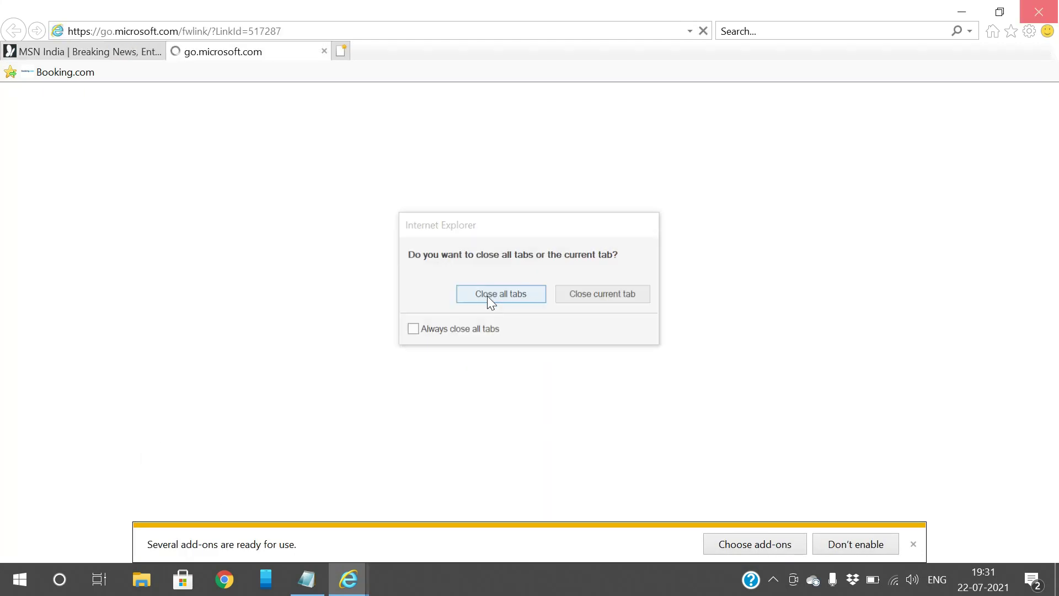
- Bring up the Run dialog and write "iexplore - Opens Internet Explorer" as the eleventh line of the note
{"action": "key", "text": "super+r"}
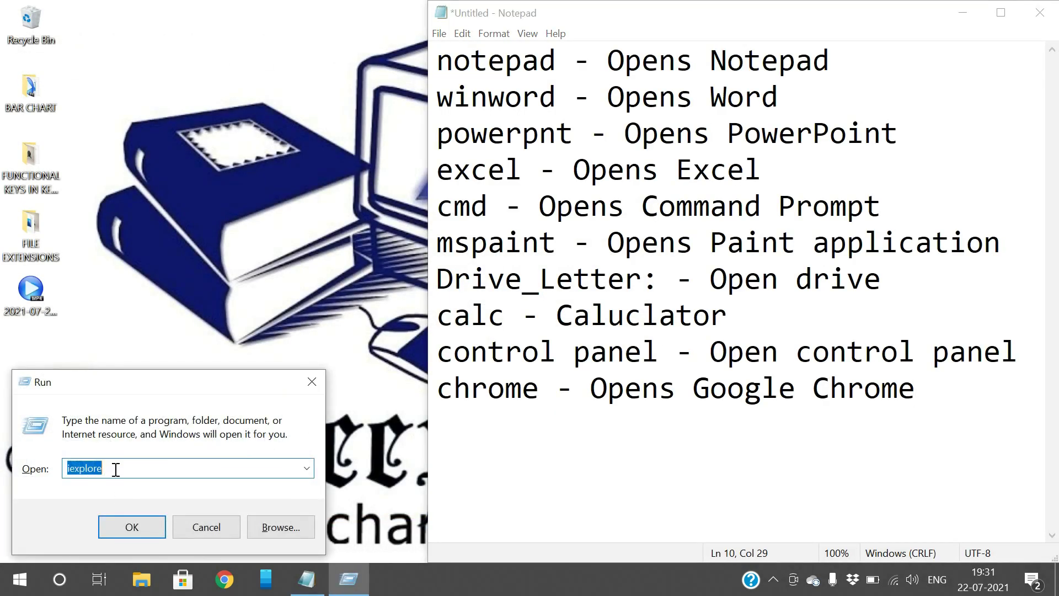
{"action": "left_click", "coordinate": [456, 429]}
{"action": "left_click", "coordinate": [947, 391]}
{"action": "key", "text": "Return"}
{"action": "type", "text": "iexp"}
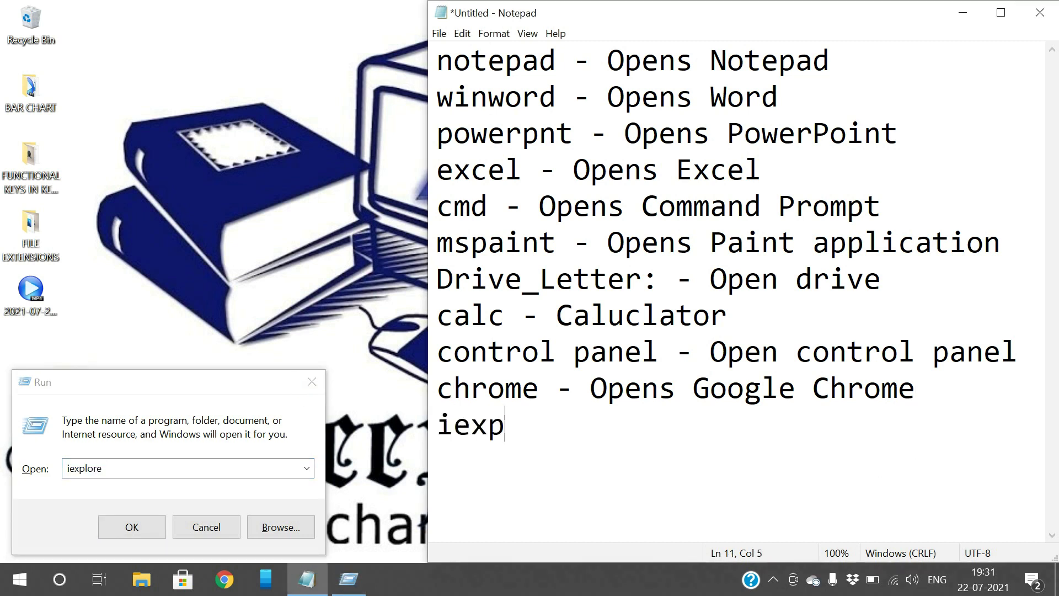
{"action": "type", "text": "lore - Inte"}
{"action": "key", "text": "BackSpace"}
{"action": "key", "text": "BackSpace"}
{"action": "key", "text": "BackSpace"}
{"action": "key", "text": "BackSpace"}
{"action": "type", "text": "Open"}
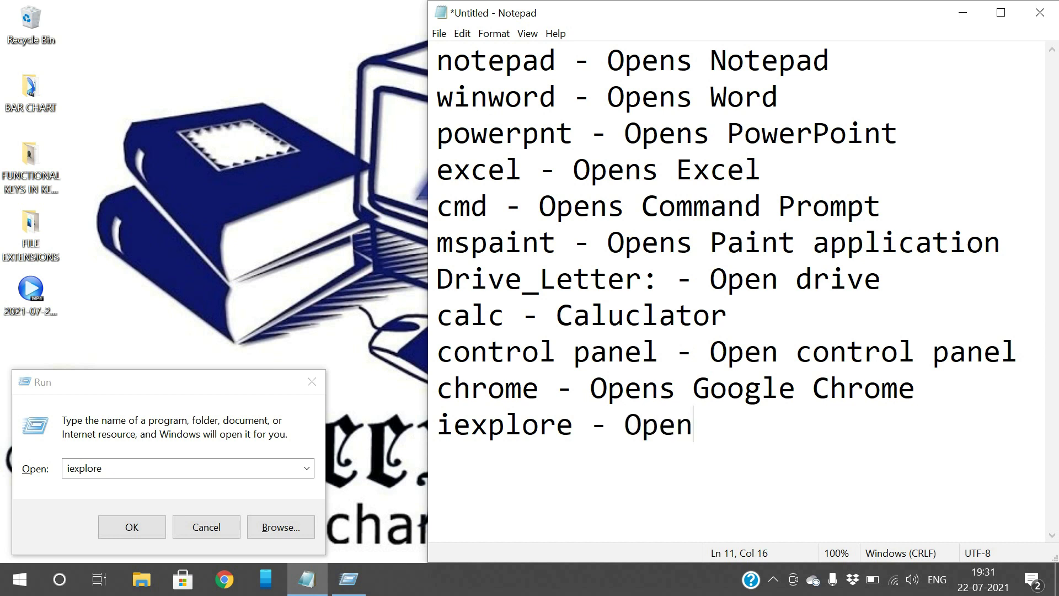
{"action": "type", "text": "s Internae"}
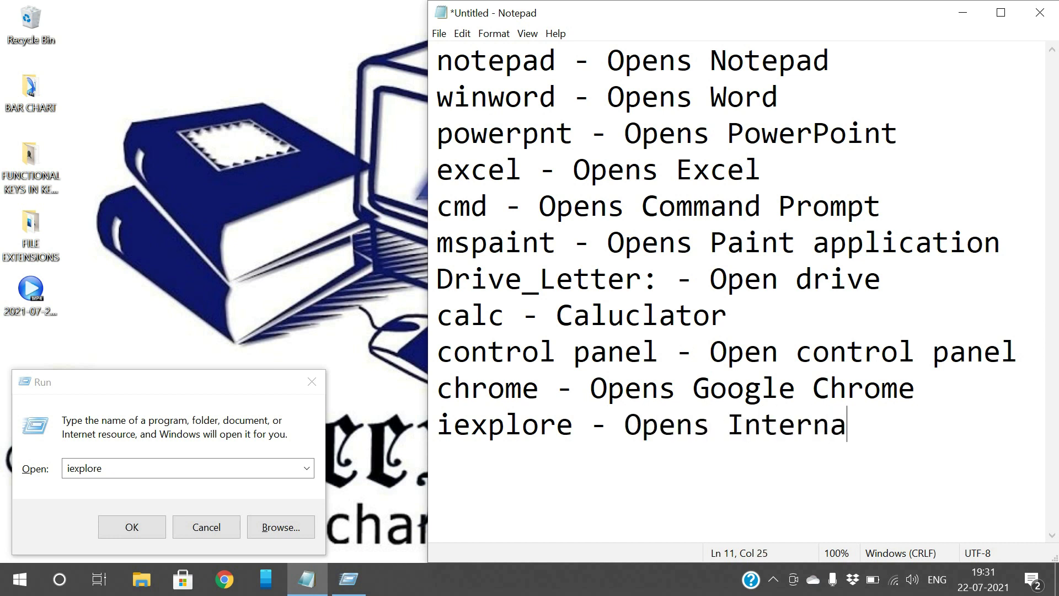
{"action": "key", "text": "BackSpace"}
{"action": "key", "text": "BackSpace"}
{"action": "type", "text": "et Explorer"}
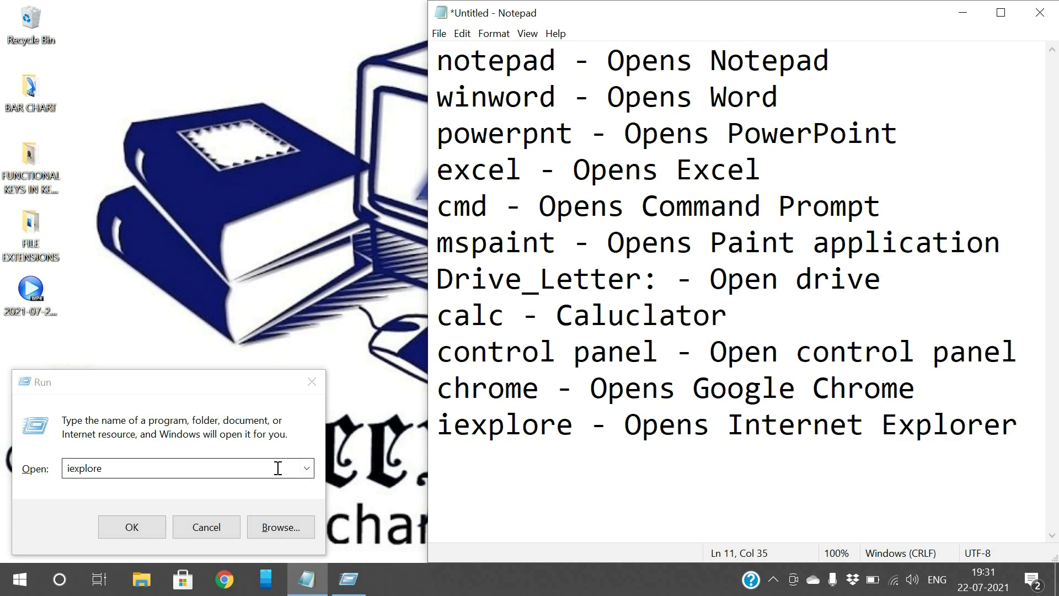
- Write "onenote - Opens OneNote" as the twelfth line of the note
{"action": "key", "text": "Return"}
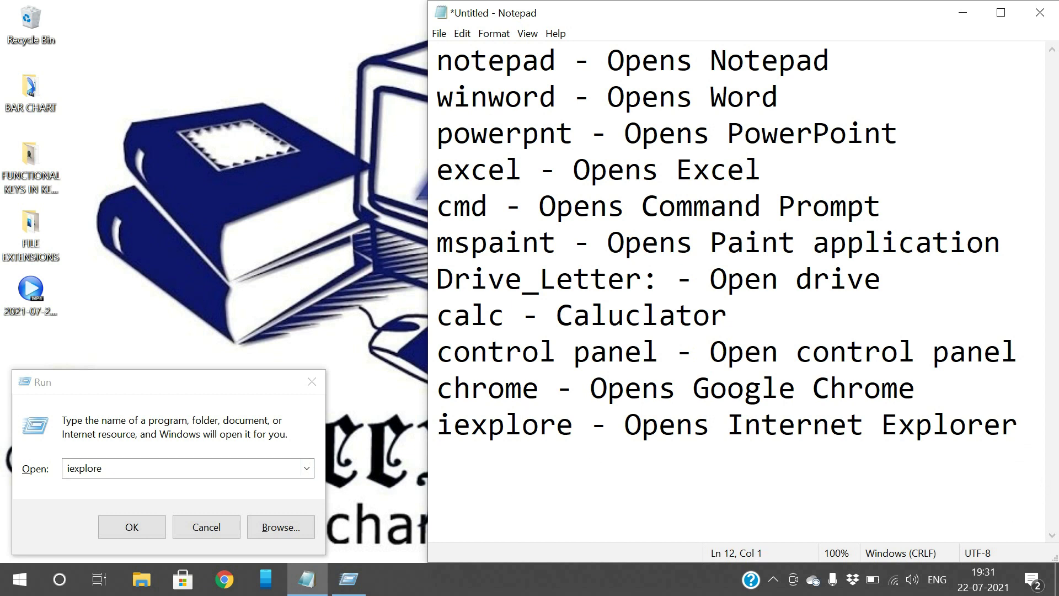
{"action": "type", "text": "onen"}
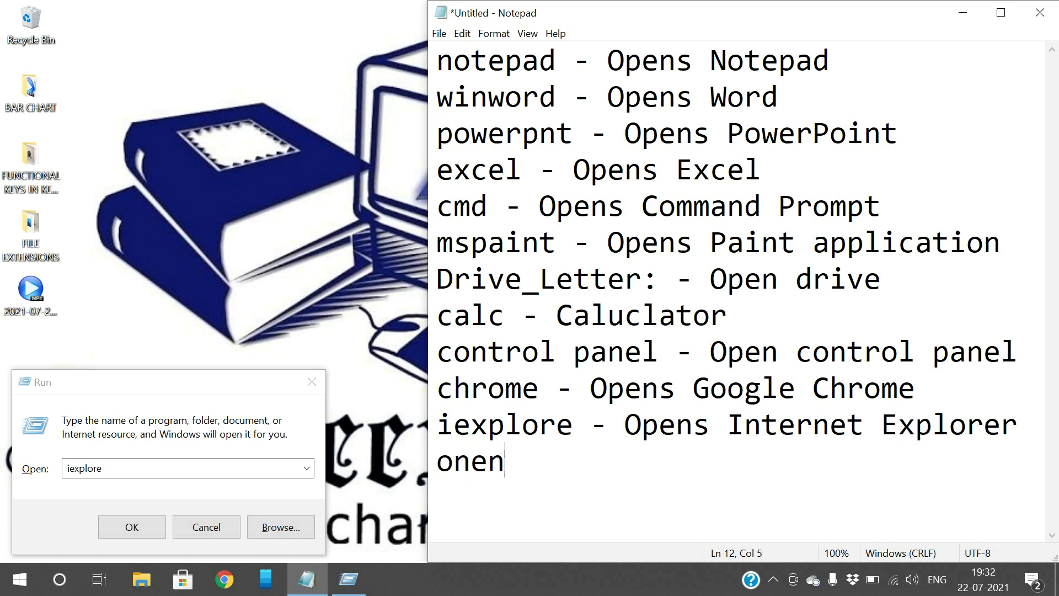
{"action": "type", "text": "ote - "}
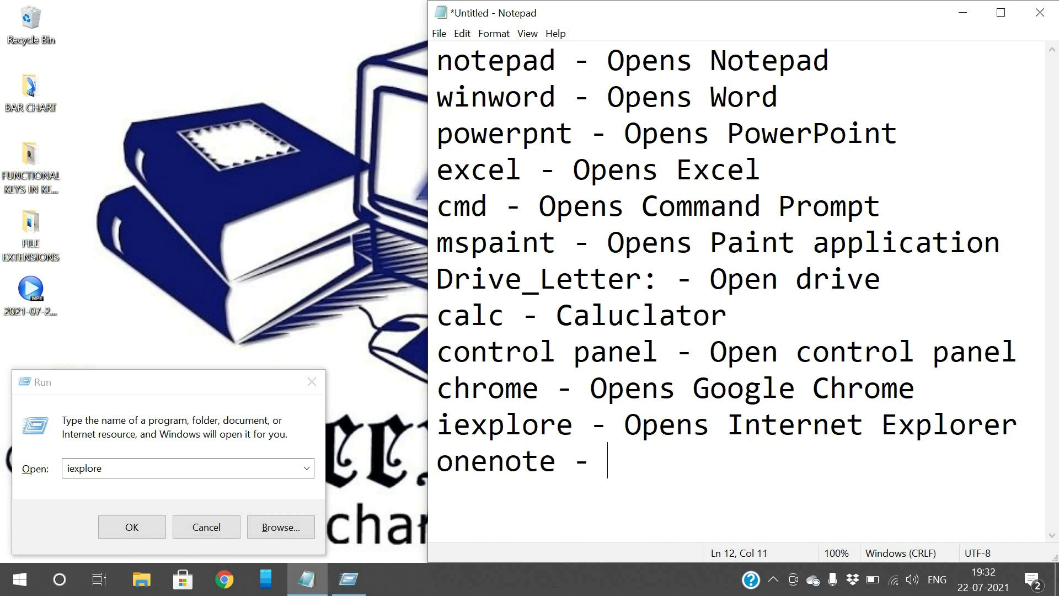
{"action": "type", "text": "Opens One"}
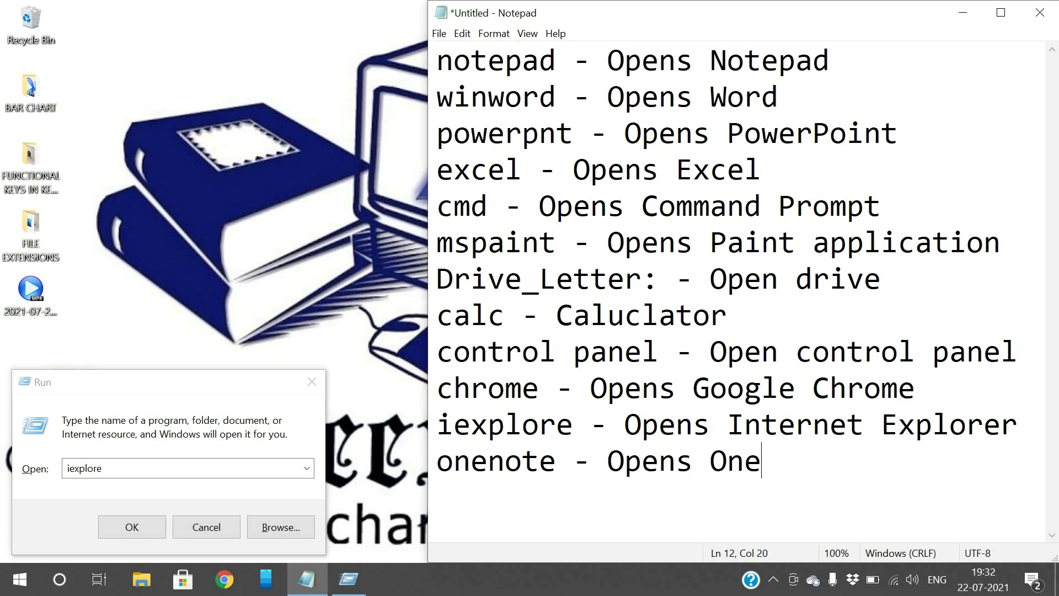
{"action": "type", "text": "Note"}
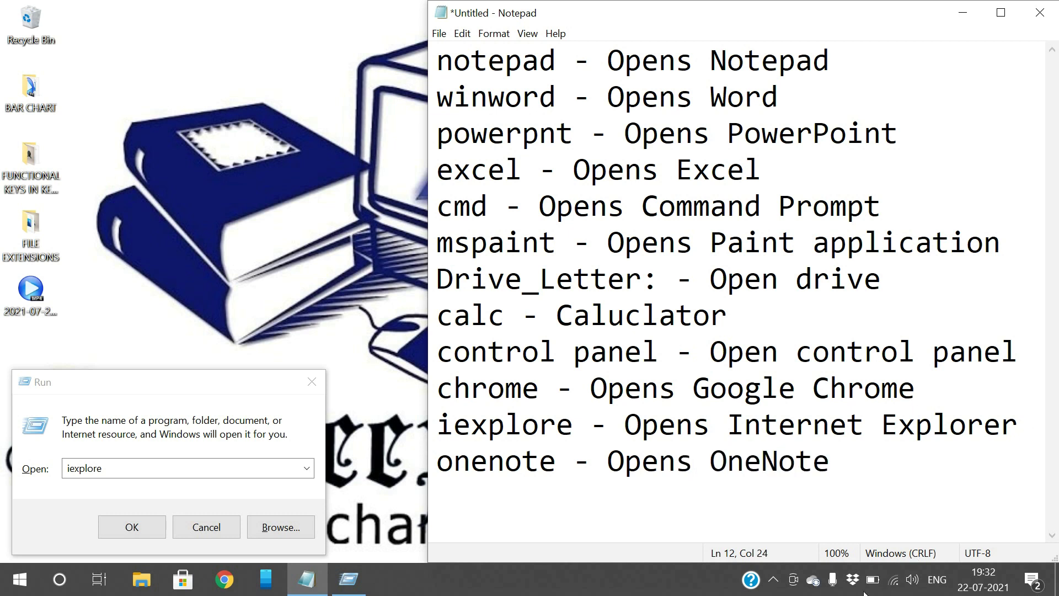
- Replace the Run command with onenote to launch OneNote, and close its window
{"action": "left_click", "coordinate": [160, 472]}
{"action": "key", "text": "BackSpace"}
{"action": "key", "text": "BackSpace"}
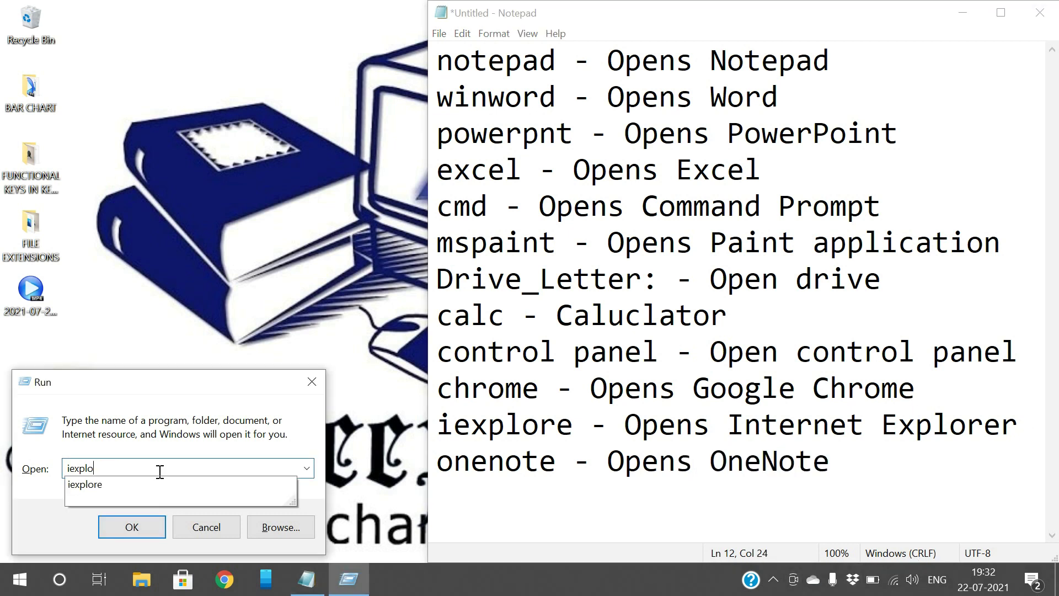
{"action": "key", "text": "BackSpace"}
{"action": "key", "text": "BackSpace"}
{"action": "key", "text": "BackSpace"}
{"action": "key", "text": "BackSpace"}
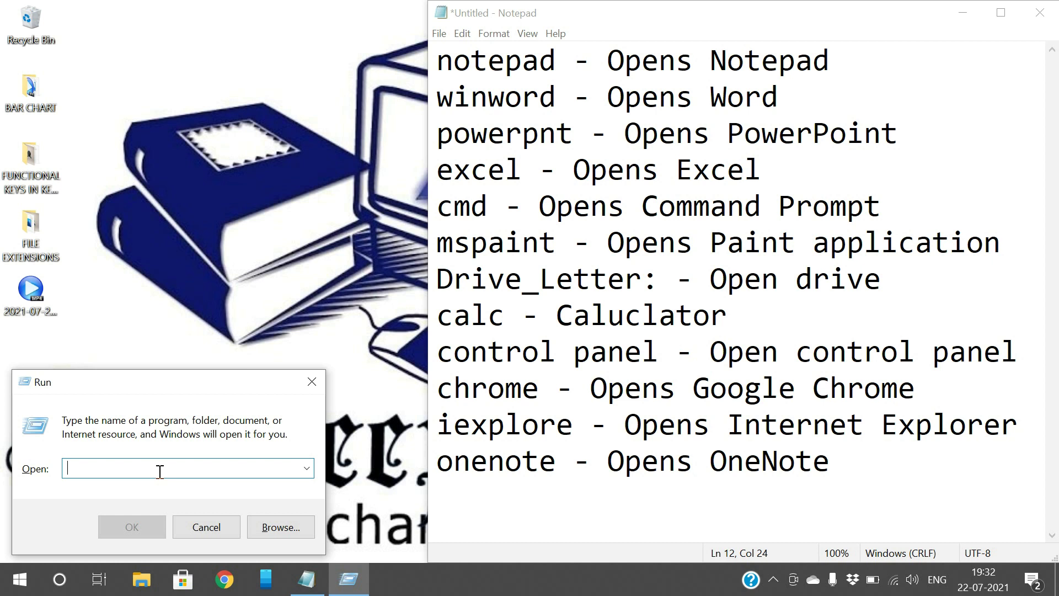
{"action": "key", "text": "BackSpace"}
{"action": "type", "text": "onenote"}
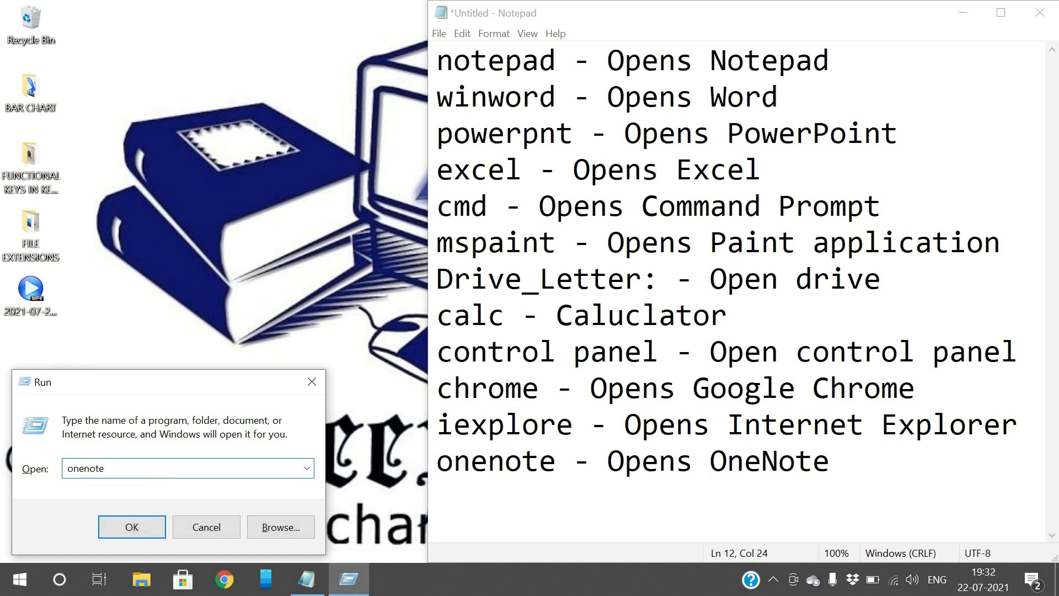
{"action": "key", "text": "Return"}
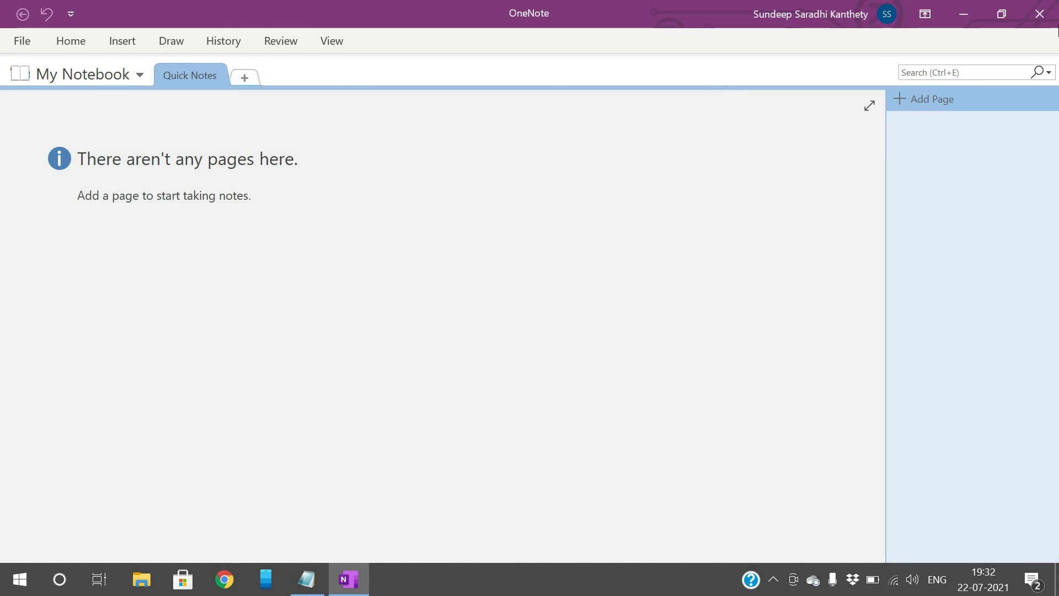
{"action": "left_click", "coordinate": [1040, 14]}
- Write "main.cpl - Mouse Properties" as the thirteenth line of the note
{"action": "left_click", "coordinate": [576, 512]}
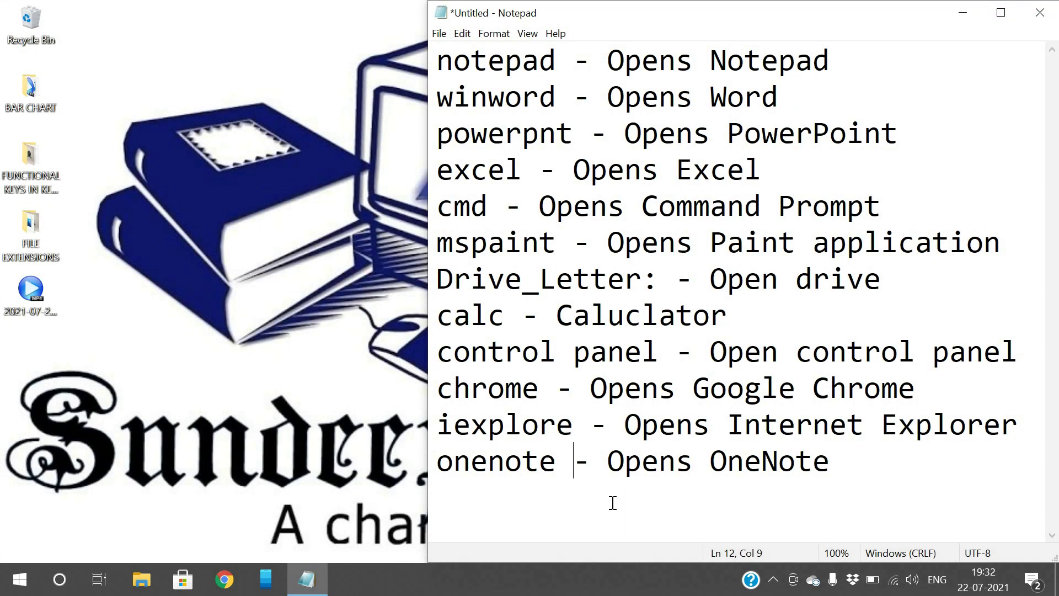
{"action": "left_click", "coordinate": [833, 462]}
{"action": "key", "text": "Return"}
{"action": "type", "text": "main"}
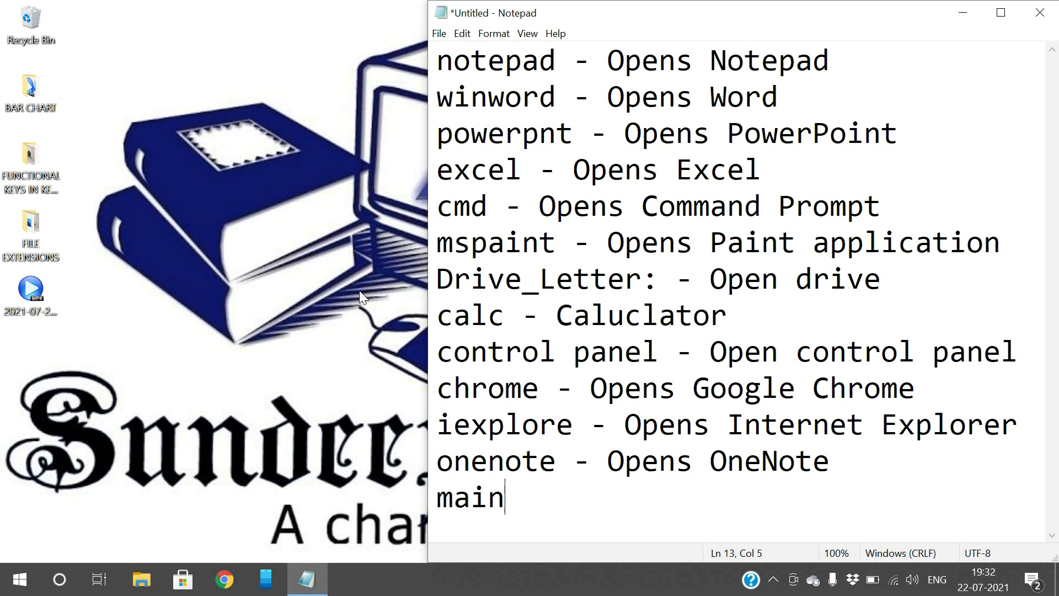
{"action": "type", "text": ".cpl -"}
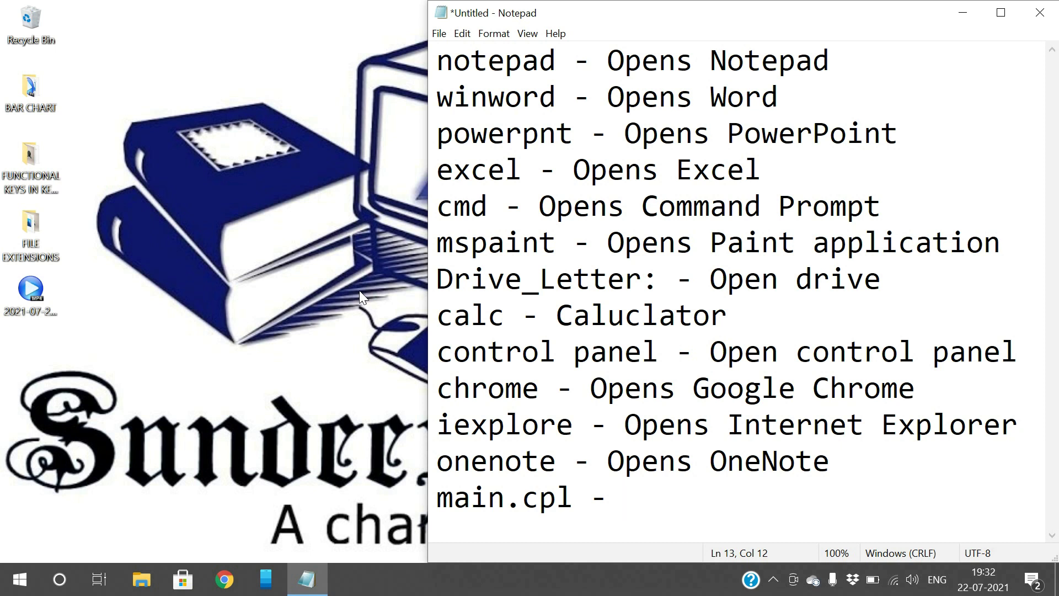
{"action": "type", "text": "Mou"}
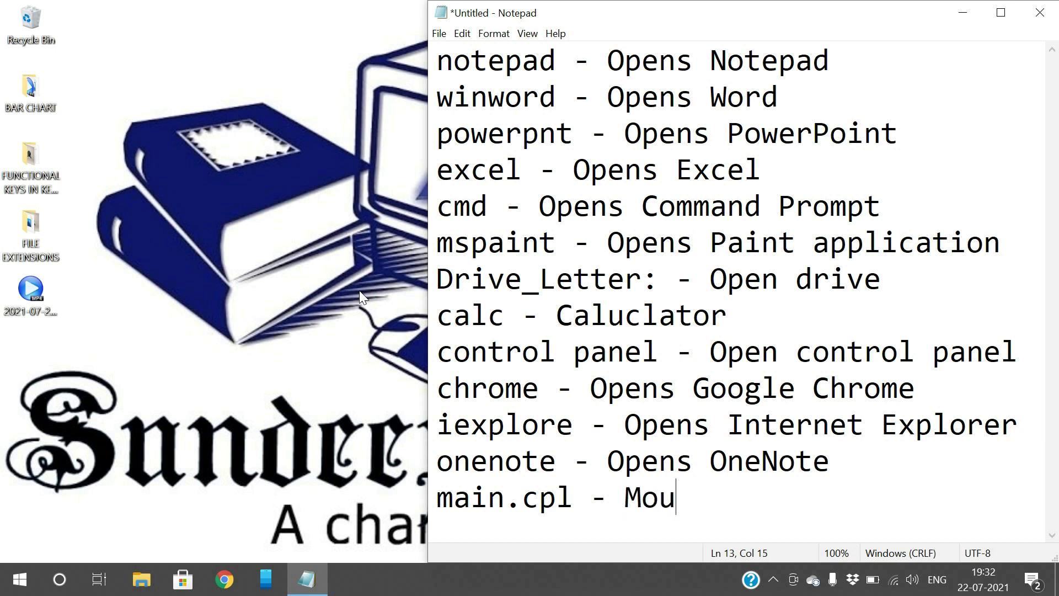
{"action": "type", "text": "se Properties"}
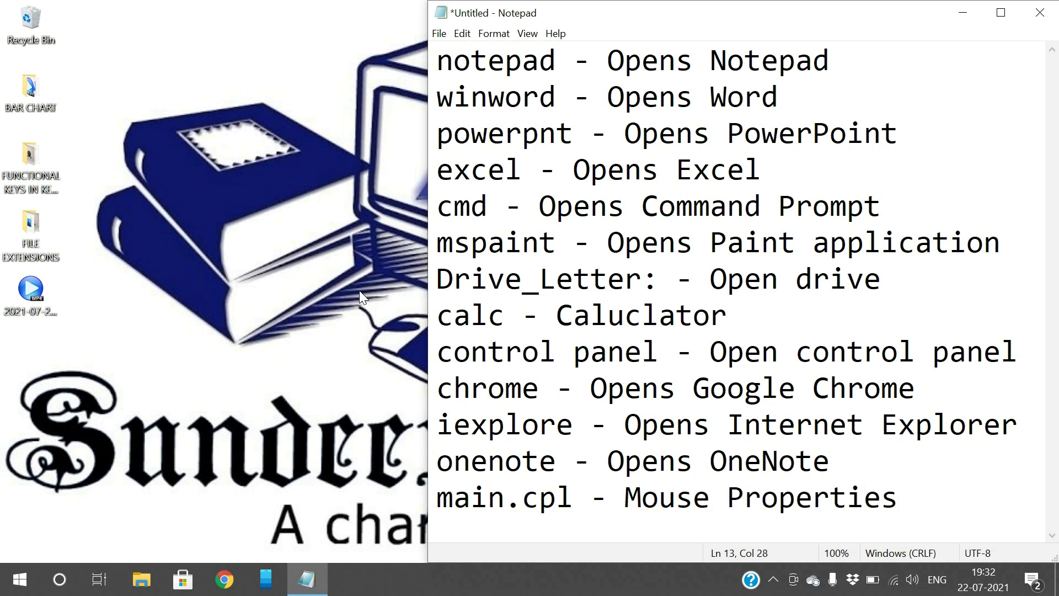
- Open Mouse Properties with the main.cpl Run command
{"action": "key", "text": "super+r"}
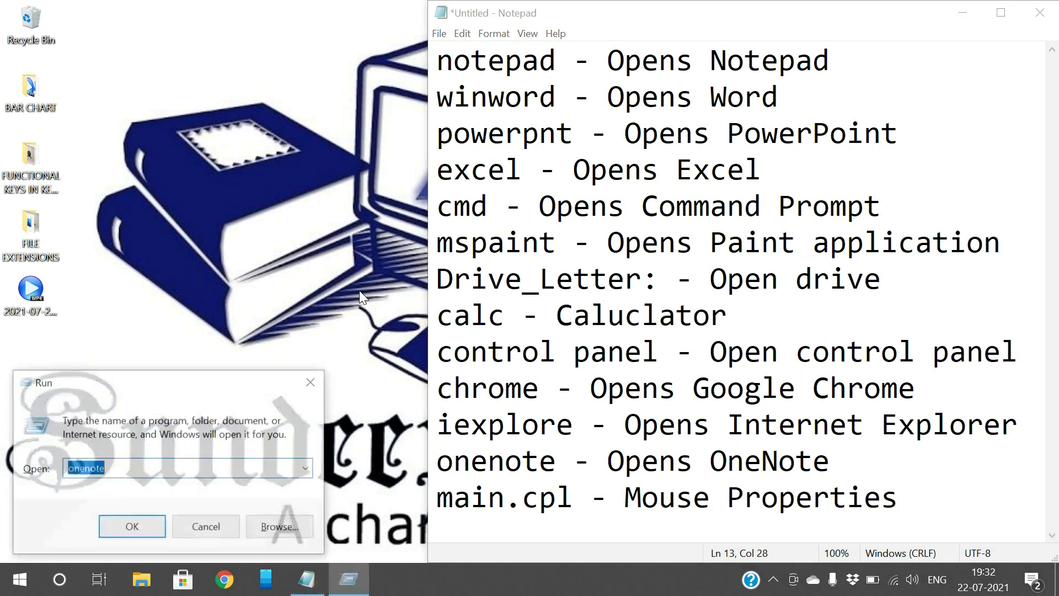
{"action": "type", "text": "main.cpl"}
{"action": "key", "text": "Return"}
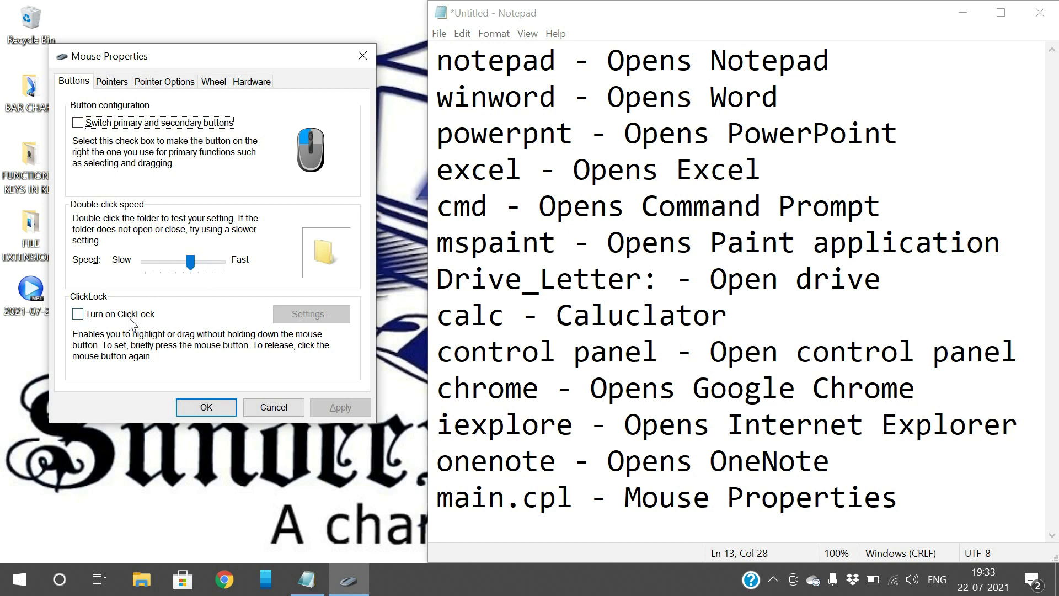
- Look through the Pointers, Pointer Options, Wheel and Hardware settings of Mouse Properties and cancel the dialog
{"action": "left_click", "coordinate": [118, 81]}
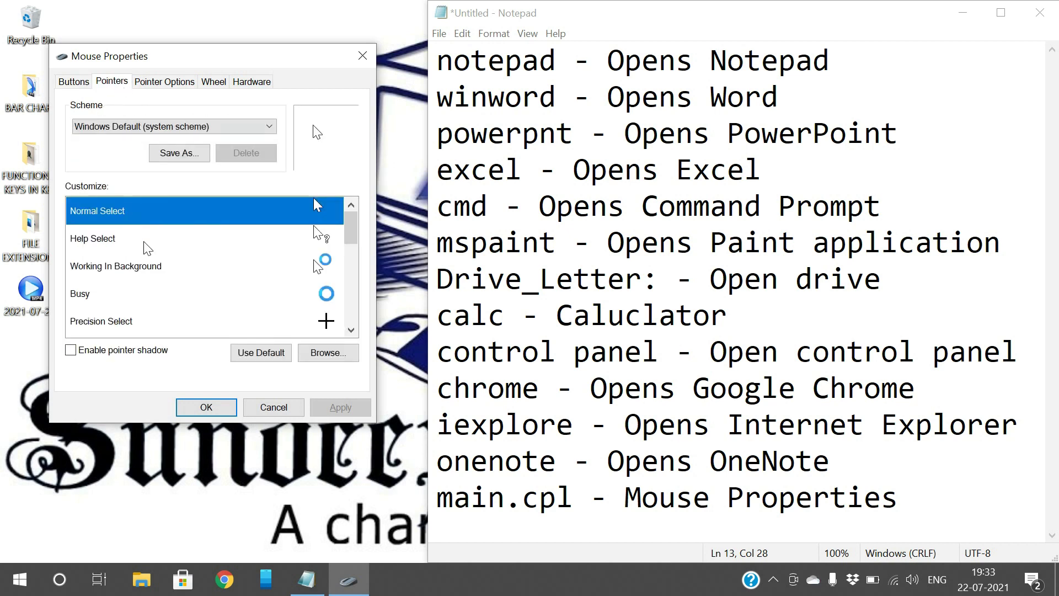
{"action": "scroll", "coordinate": [304, 263], "scroll_direction": "down", "scroll_amount": 3}
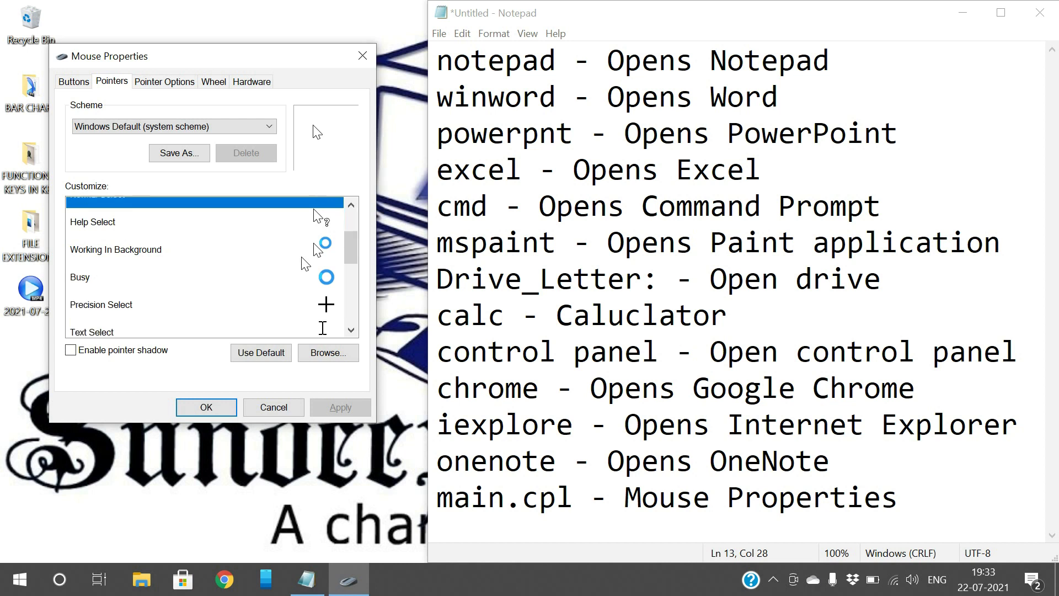
{"action": "scroll", "coordinate": [305, 264], "scroll_direction": "up", "scroll_amount": 5}
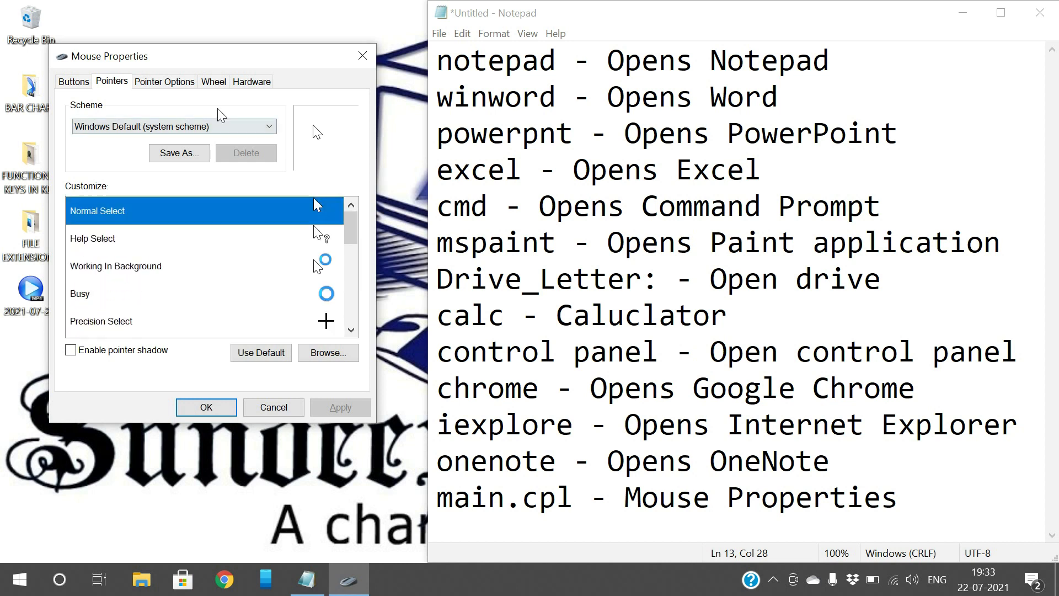
{"action": "left_click", "coordinate": [164, 82]}
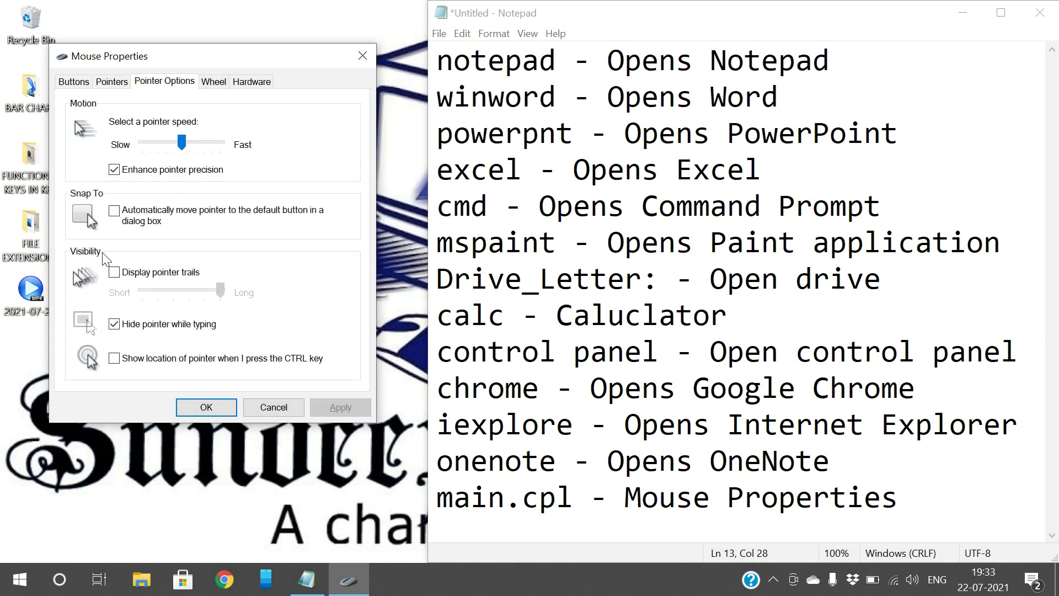
{"action": "left_click", "coordinate": [213, 83]}
{"action": "left_click", "coordinate": [238, 83]}
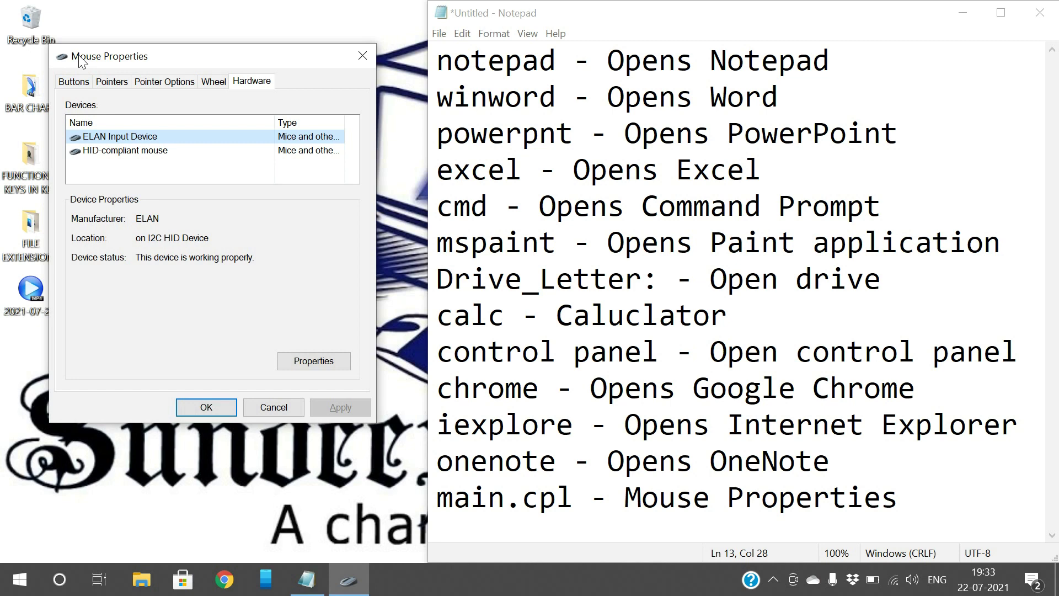
{"action": "left_click", "coordinate": [273, 408]}
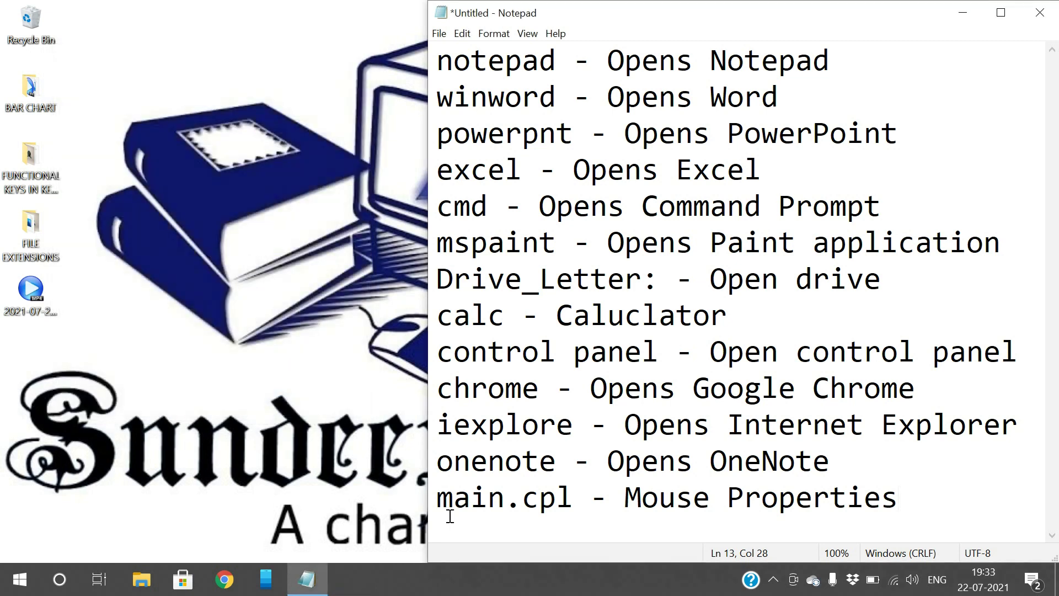
- Highlight main.cpl in the note, and write "sysdm.cpl - System Properties" as the fourteenth line
{"action": "left_click_drag", "start_coordinate": [439, 499], "coordinate": [573, 511]}
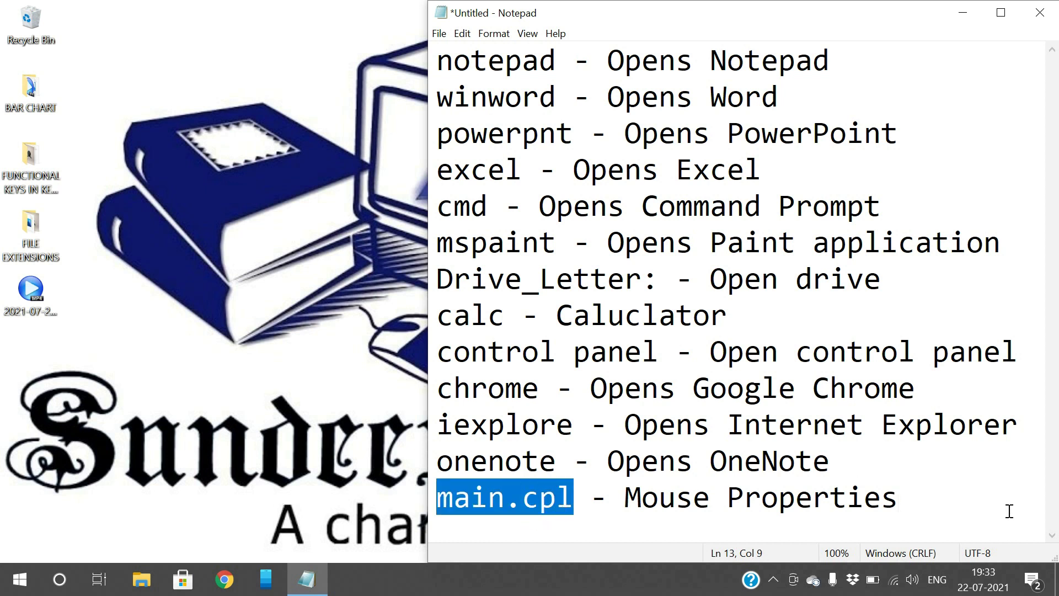
{"action": "left_click", "coordinate": [984, 513]}
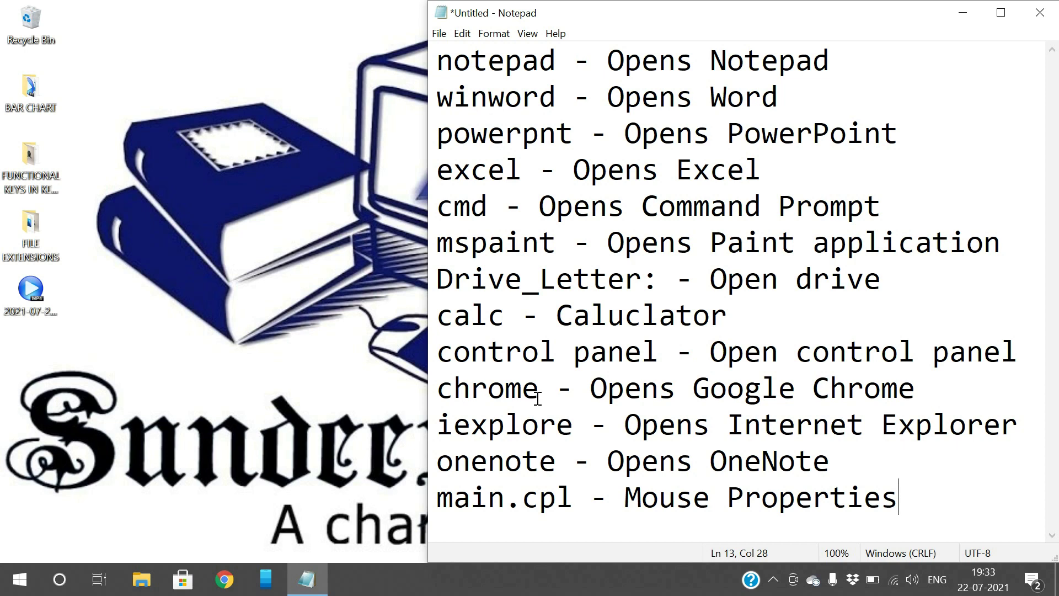
{"action": "key", "text": "Return"}
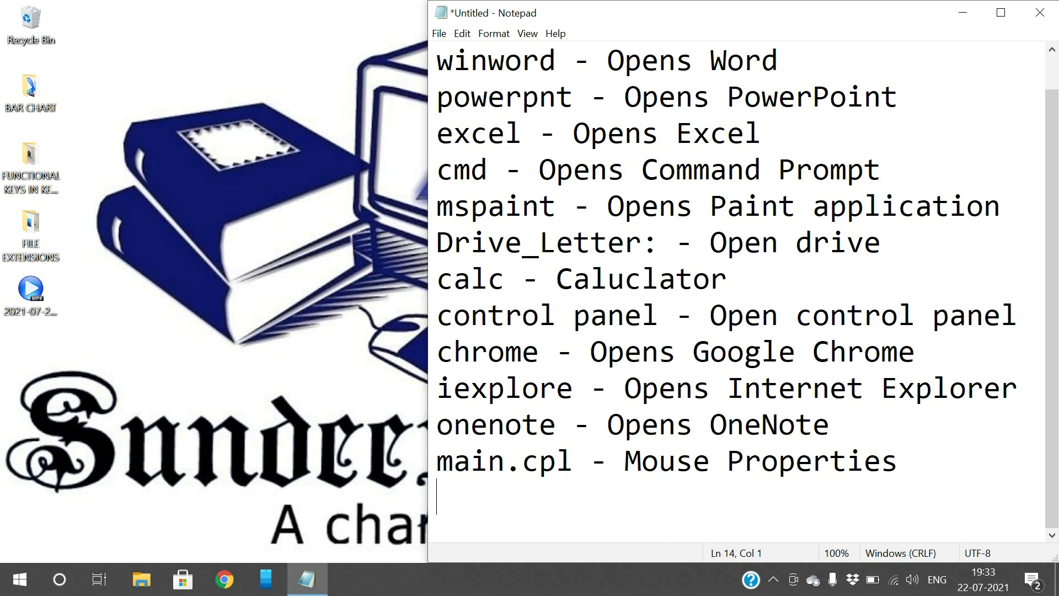
{"action": "type", "text": "sysdm.cpl"}
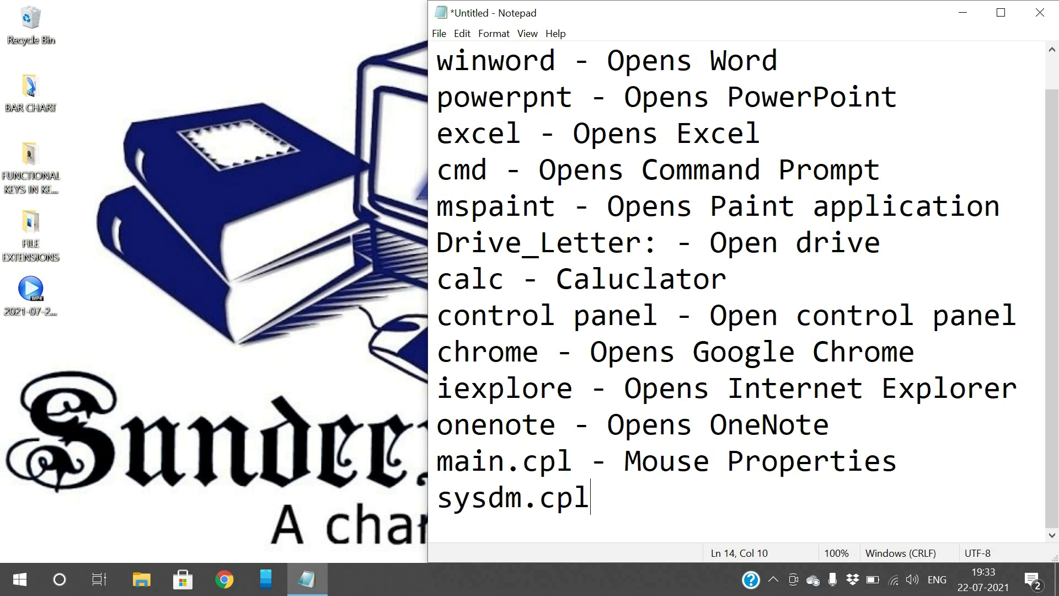
{"action": "type", "text": " - System Pro"}
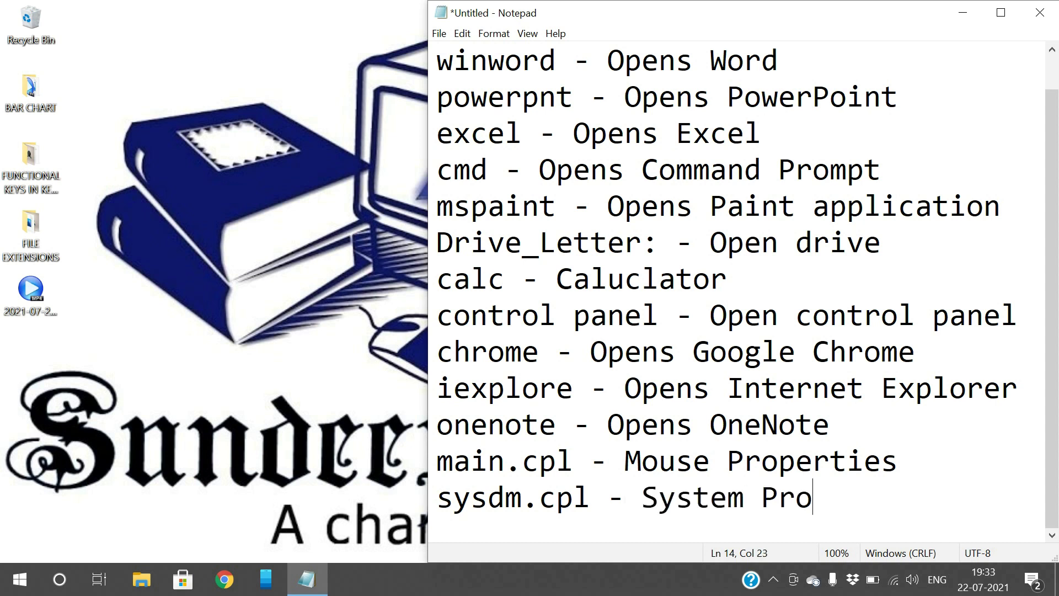
{"action": "type", "text": "perties"}
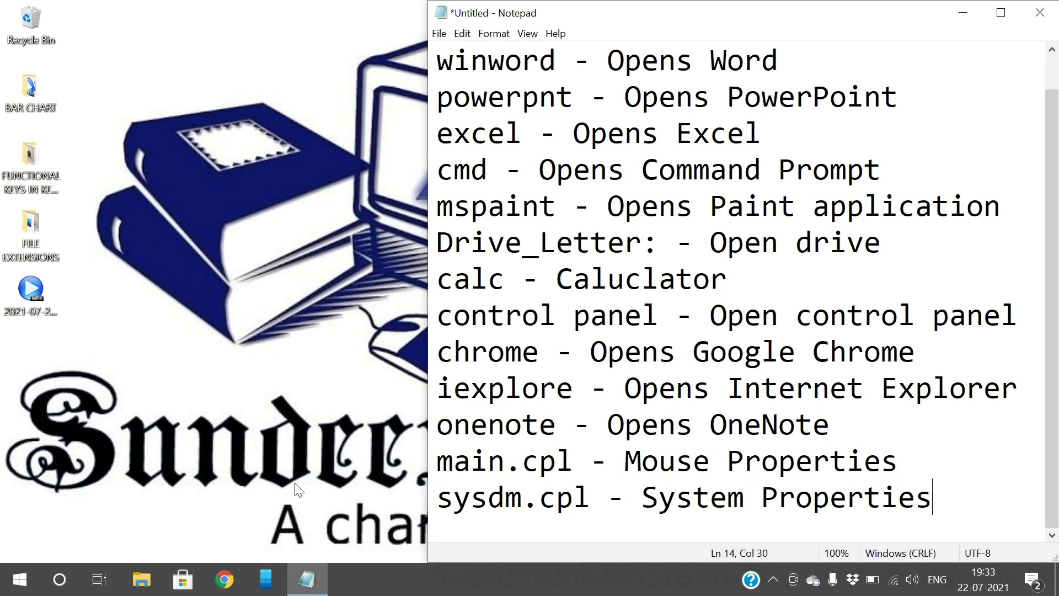
- Open System Properties with the sysdm.cpl Run command
{"action": "key", "text": "super+r"}
{"action": "type", "text": "sysdm"}
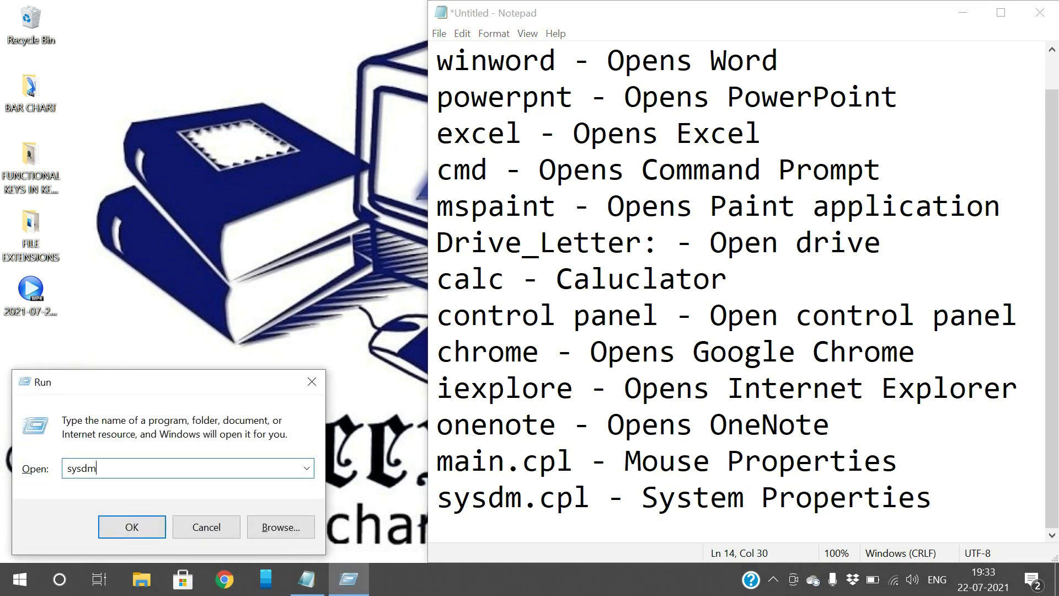
{"action": "key", "text": "Return"}
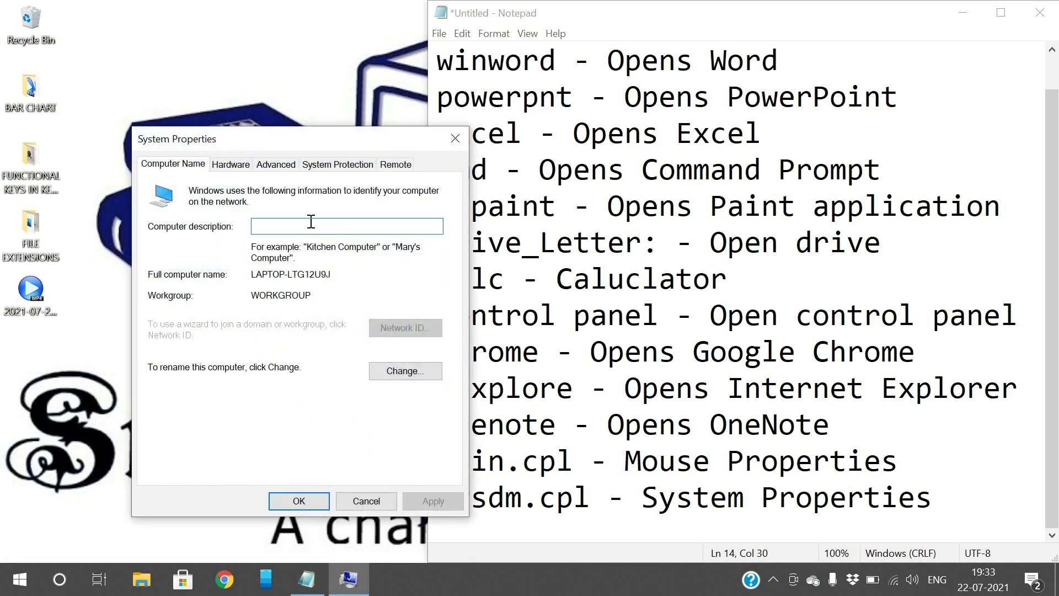
- Enter the owner's full name as the computer description, look through the other System Properties pages, and apply the change
{"action": "type", "text": "Sundeep Saradhi Kanthety"}
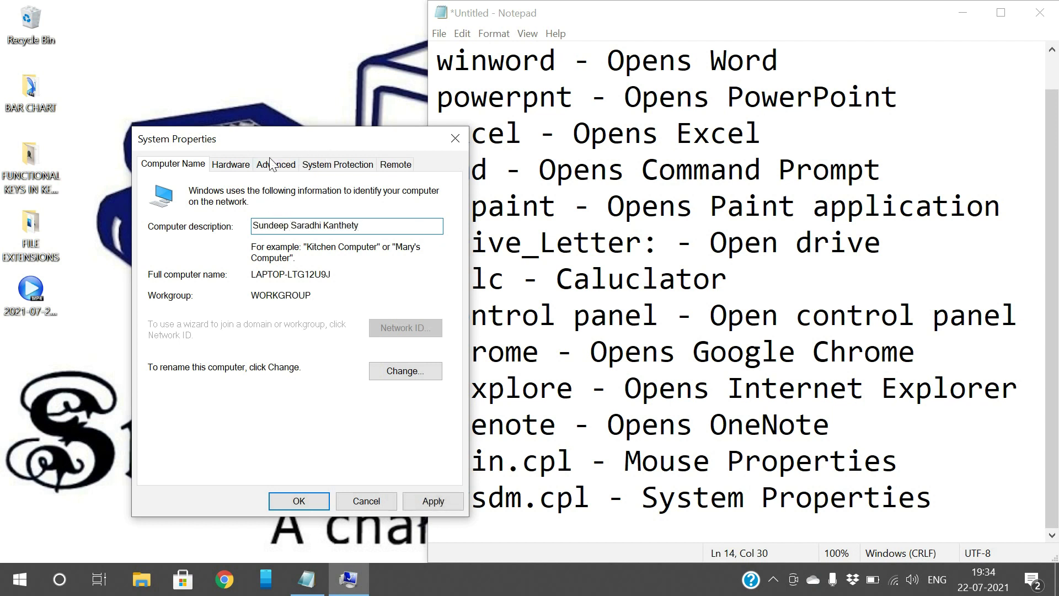
{"action": "left_click", "coordinate": [231, 165]}
{"action": "left_click", "coordinate": [275, 164]}
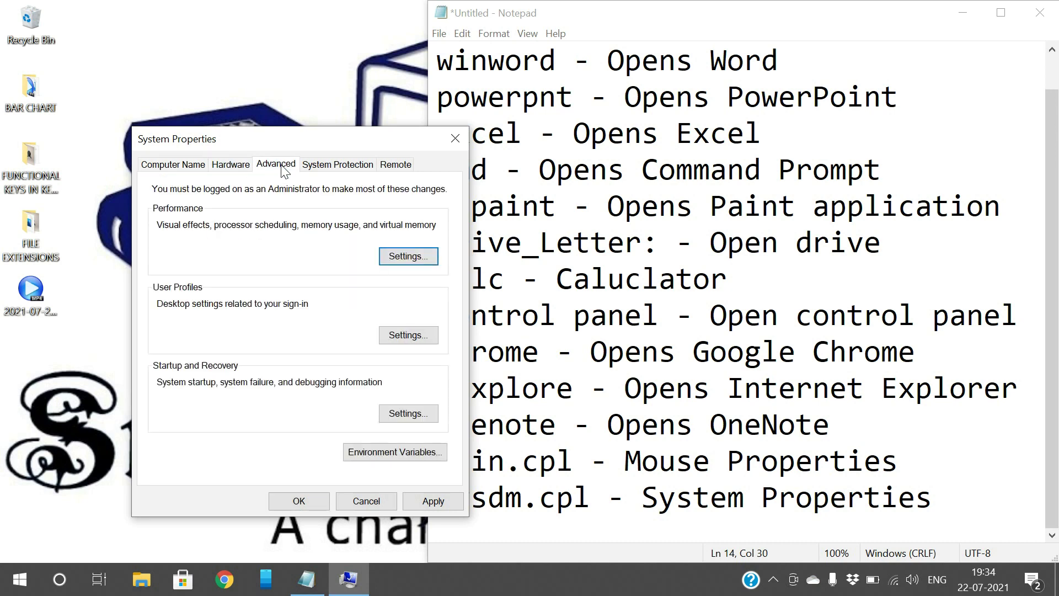
{"action": "left_click", "coordinate": [324, 166]}
{"action": "left_click", "coordinate": [395, 165]}
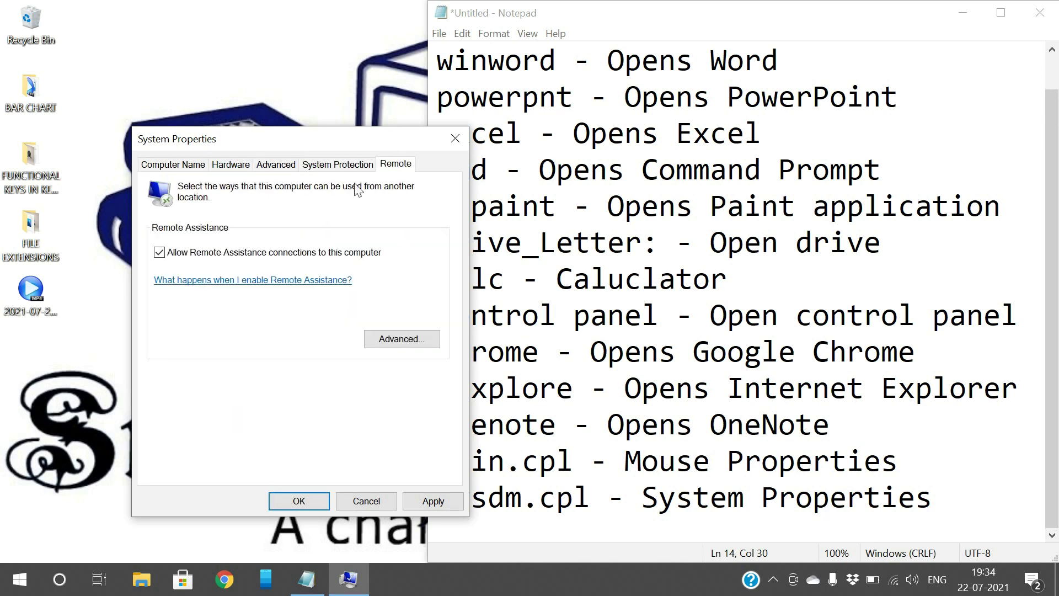
{"action": "left_click", "coordinate": [173, 164]}
{"action": "left_click", "coordinate": [433, 501]}
{"action": "left_click", "coordinate": [306, 505]}
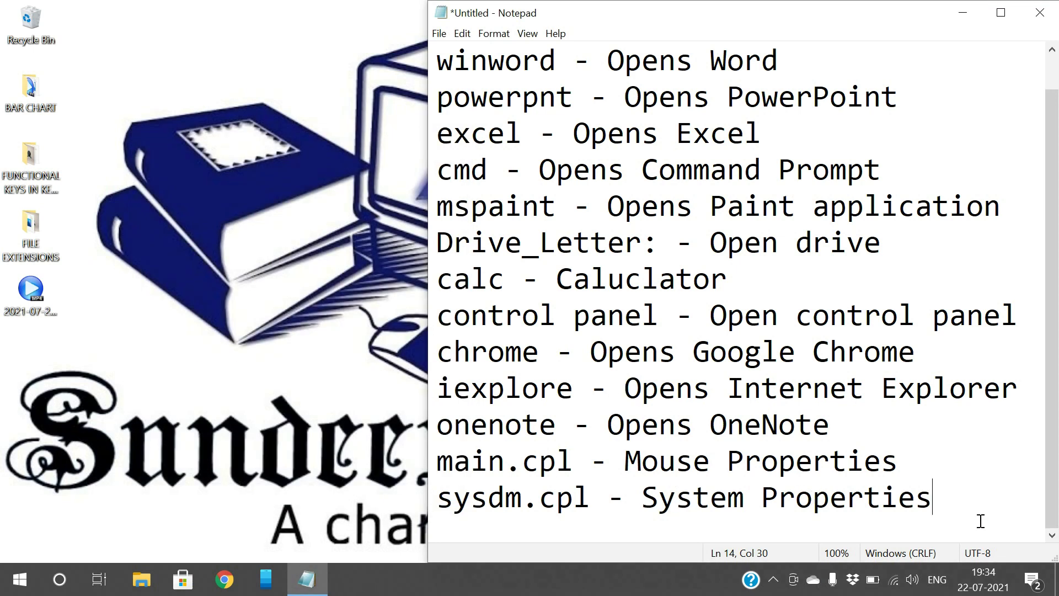
- Write "powercfg.cpl - Power Options" as the fifteenth line of the note
{"action": "key", "text": "Return"}
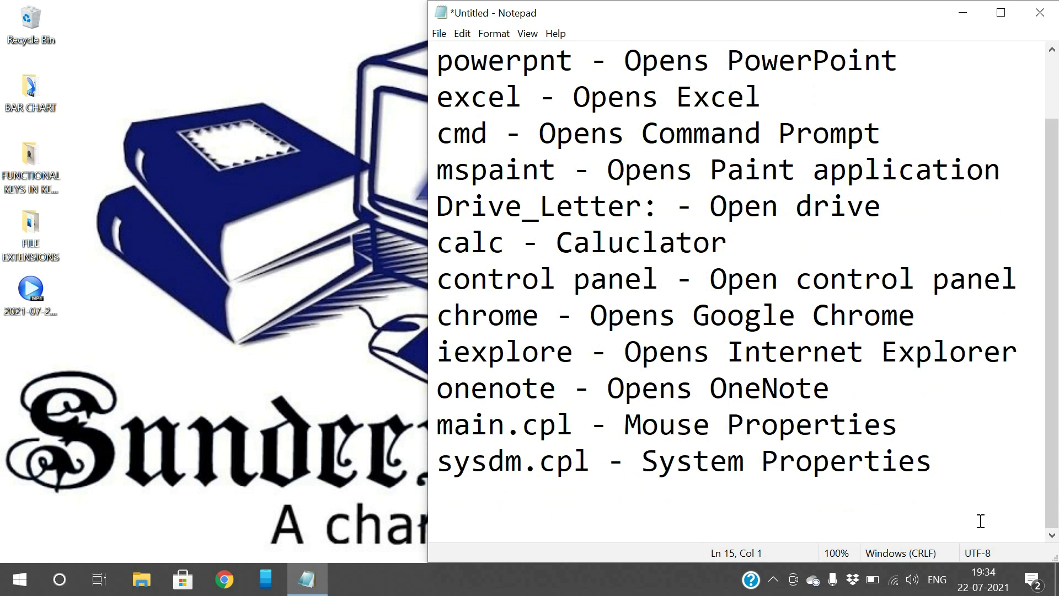
{"action": "type", "text": "power"}
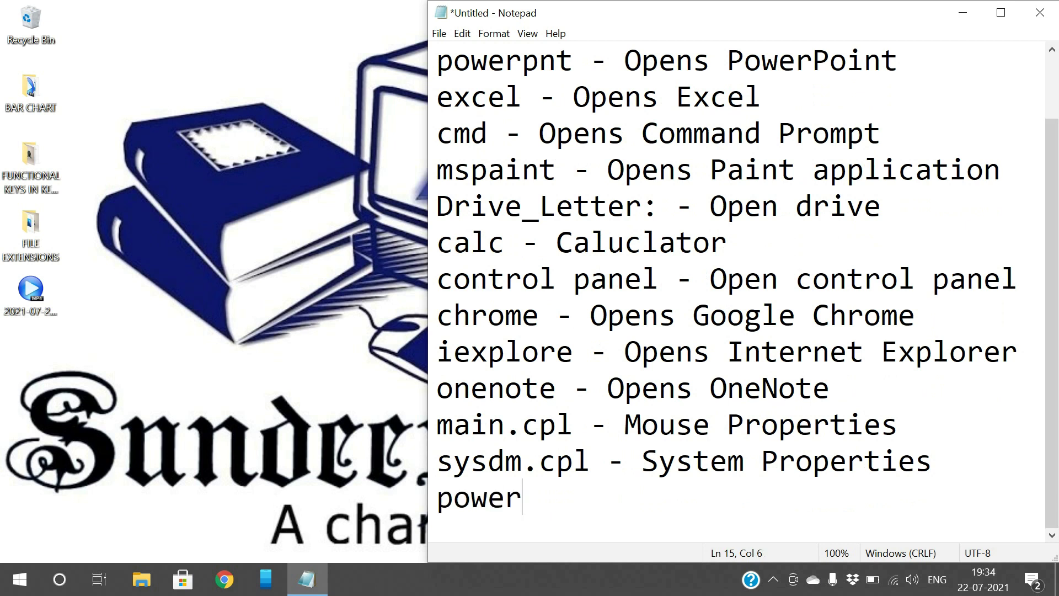
{"action": "type", "text": "cfg.cpl - Powe"}
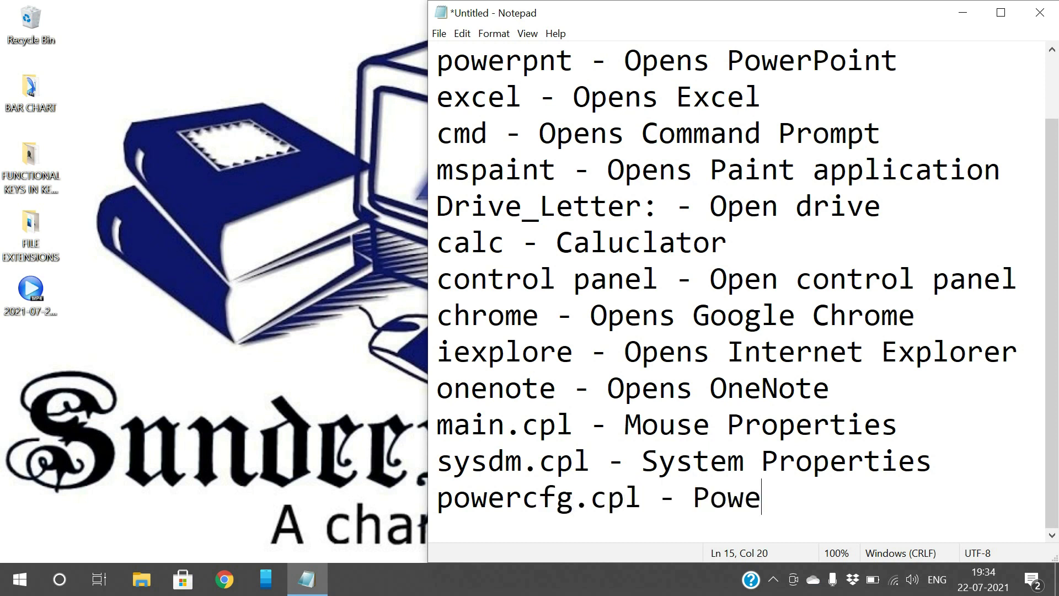
{"action": "type", "text": "r Opet"}
{"action": "key", "text": "BackSpace"}
{"action": "key", "text": "BackSpace"}
{"action": "type", "text": "tions"}
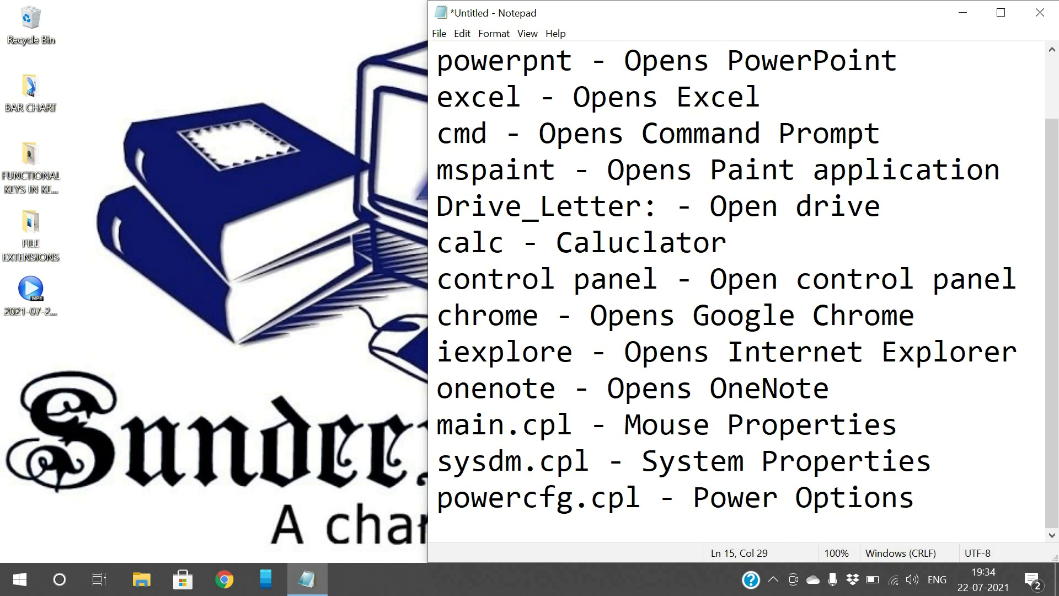
- Open Power Options with the powercfg.cpl Run command
{"action": "key", "text": "super+r"}
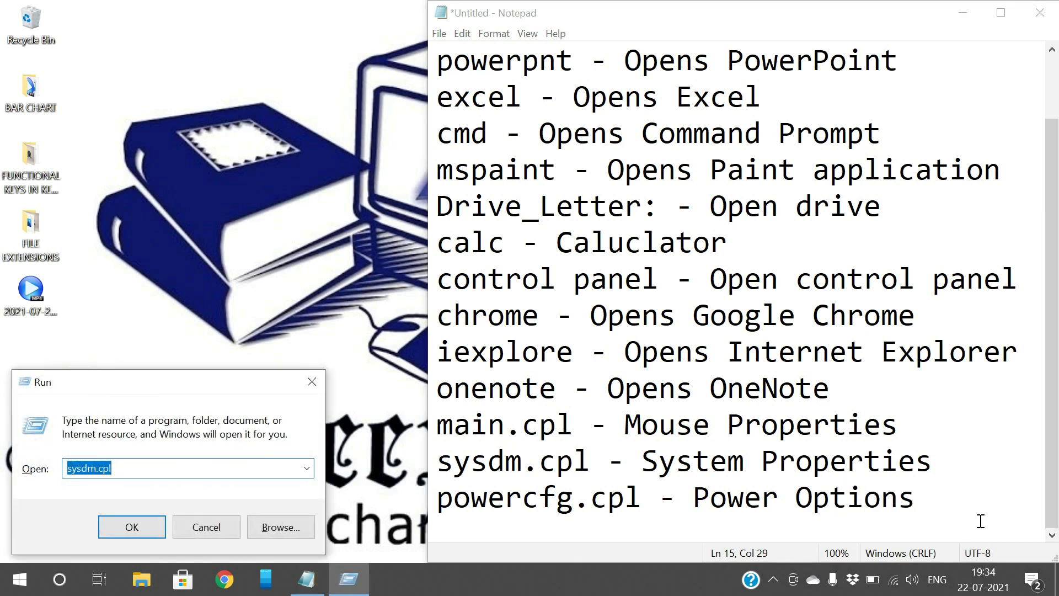
{"action": "type", "text": "pow"}
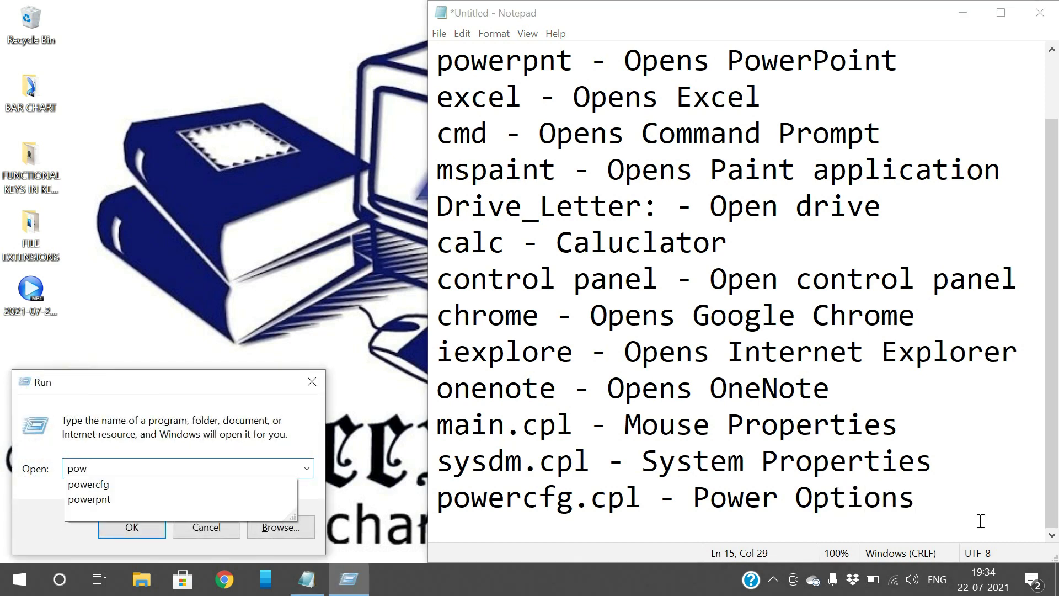
{"action": "type", "text": "ercfg.cpl"}
{"action": "key", "text": "Return"}
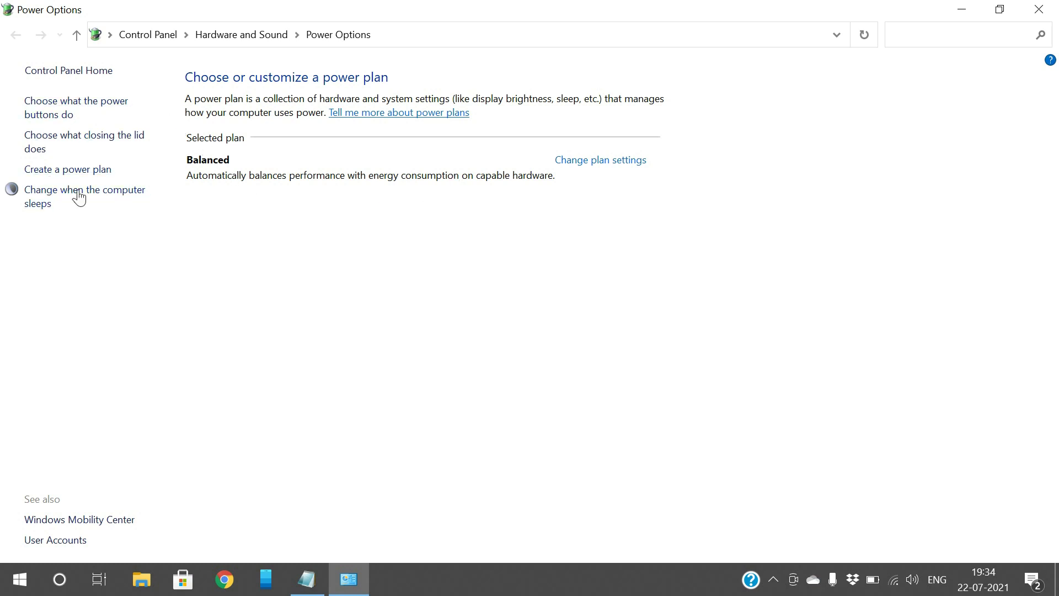
- Close the Power Options window and highlight powercfg.cpl in the note
{"action": "left_click", "coordinate": [1027, 13]}
{"action": "left_click", "coordinate": [439, 502]}
{"action": "left_click_drag", "start_coordinate": [439, 502], "coordinate": [659, 505]}
{"action": "left_click", "coordinate": [658, 505]}
{"action": "left_click", "coordinate": [959, 504]}
- Write "magnify - Enable the Magnifier" as the sixteenth line of the note
{"action": "key", "text": "Return"}
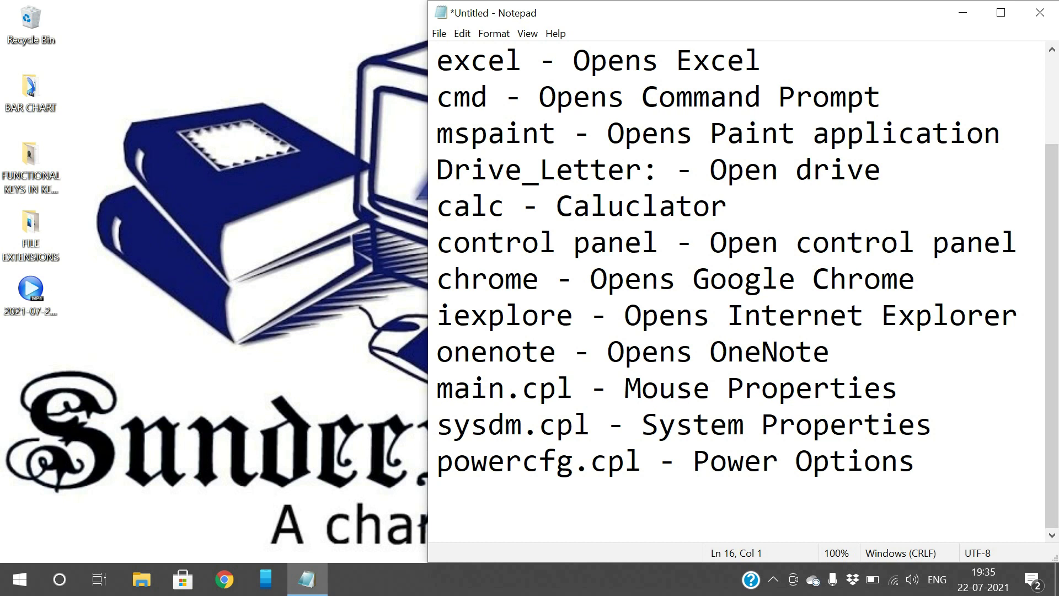
{"action": "type", "text": "m"}
{"action": "type", "text": "a"}
{"action": "type", "text": "g"}
{"action": "type", "text": "nigy"}
{"action": "key", "text": "BackSpace"}
{"action": "key", "text": "BackSpace"}
{"action": "type", "text": "fy - "}
{"action": "type", "text": "M"}
{"action": "type", "text": "a"}
{"action": "key", "text": "BackSpace"}
{"action": "key", "text": "BackSpace"}
{"action": "type", "text": "Ena"}
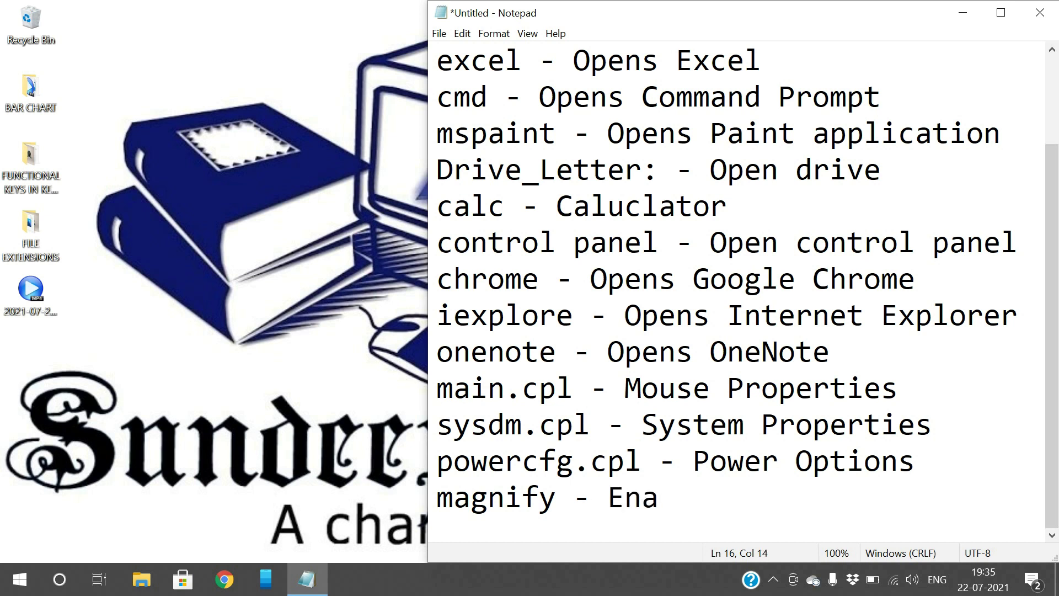
{"action": "type", "text": "ble the Magnifier"}
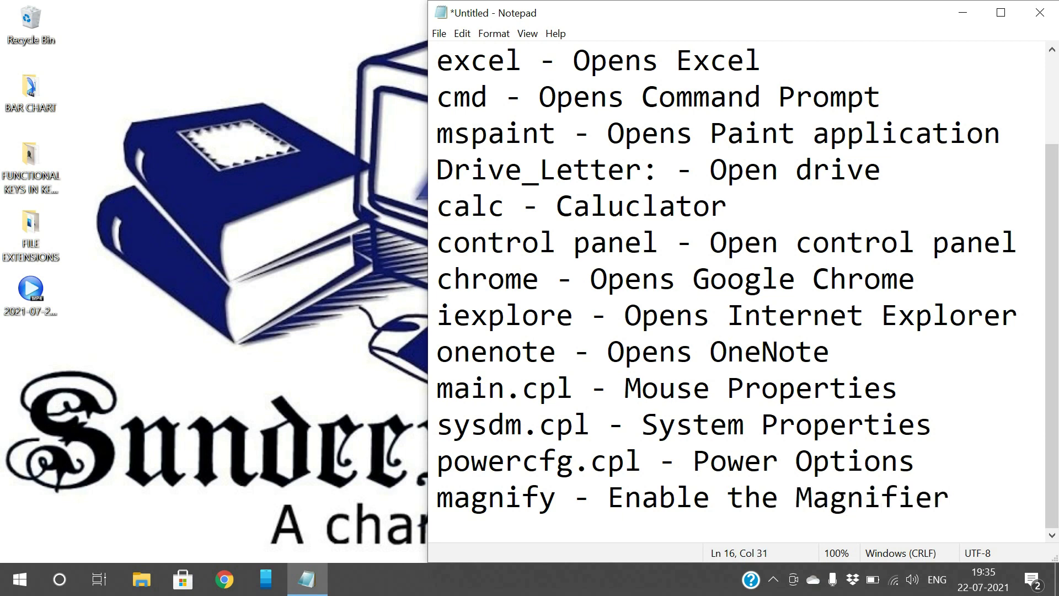
- Start Magnifier with the magnify Run command
{"action": "key", "text": "super+r"}
{"action": "type", "text": "magnify"}
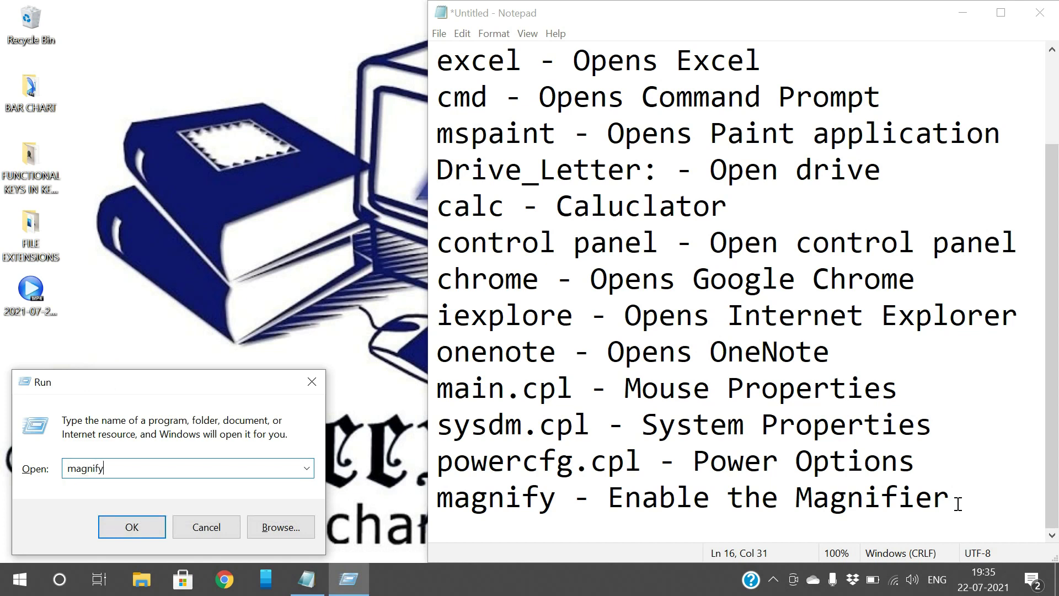
{"action": "key", "text": "Return"}
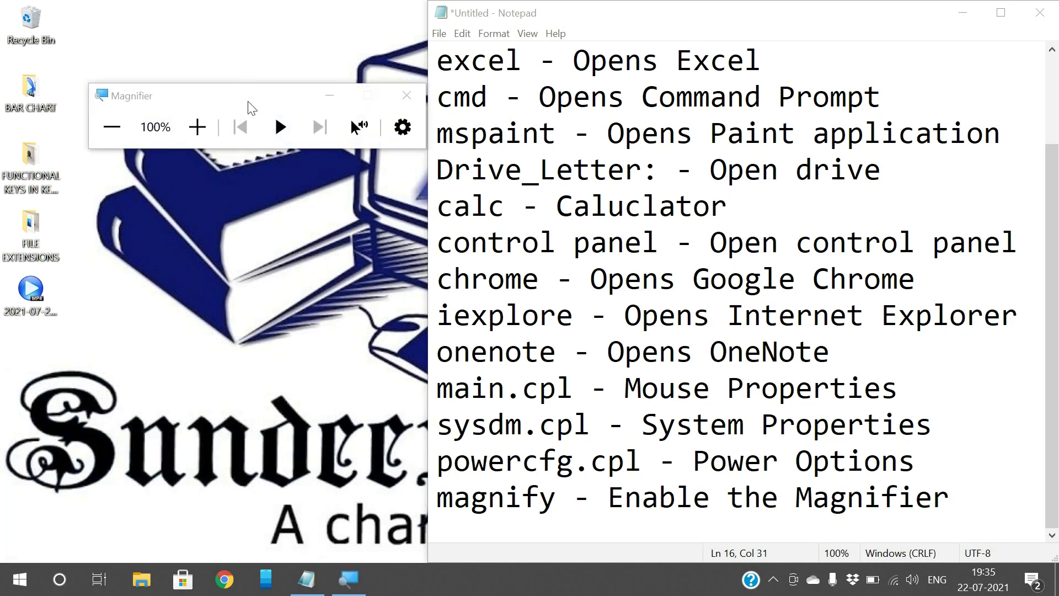
- Enlarge the screen several levels with Magnifier, reduce it back to 100%, and close Magnifier
{"action": "left_click", "coordinate": [197, 128]}
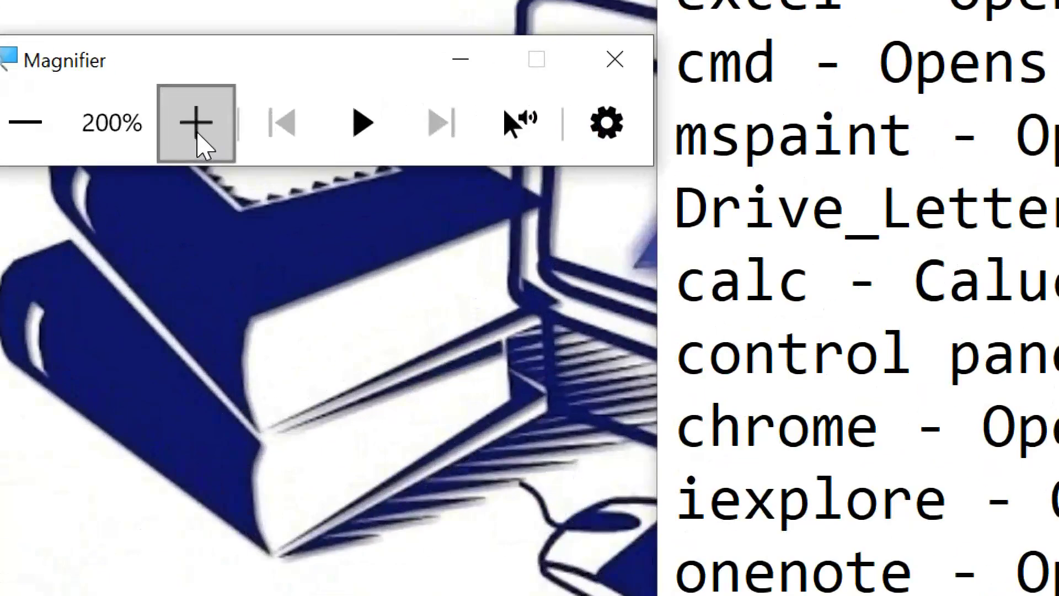
{"action": "left_click", "coordinate": [198, 127]}
{"action": "left_click", "coordinate": [200, 135]}
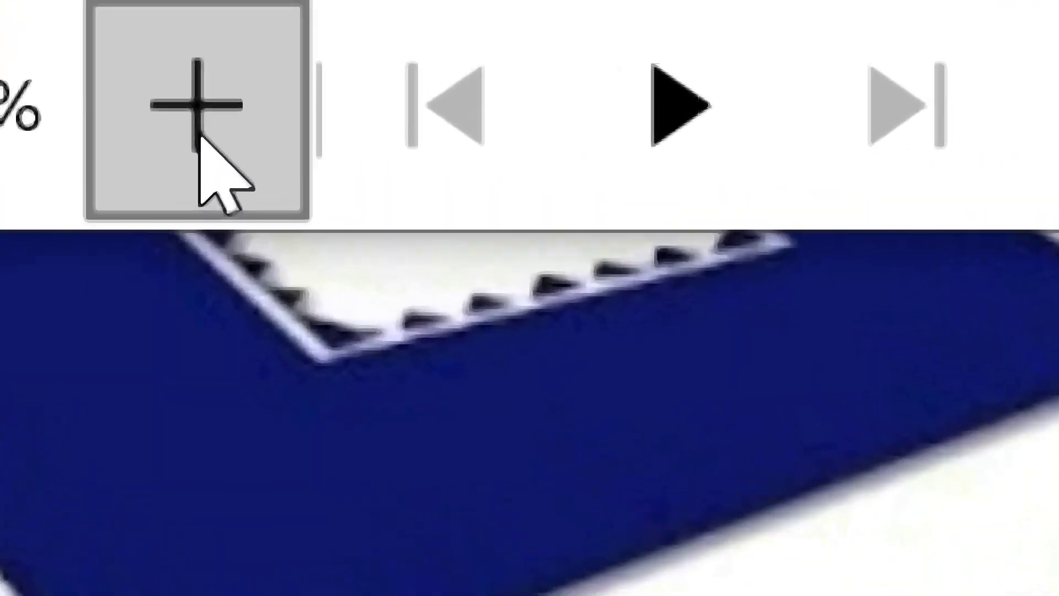
{"action": "left_click", "coordinate": [200, 135]}
{"action": "left_click", "coordinate": [317, 108]}
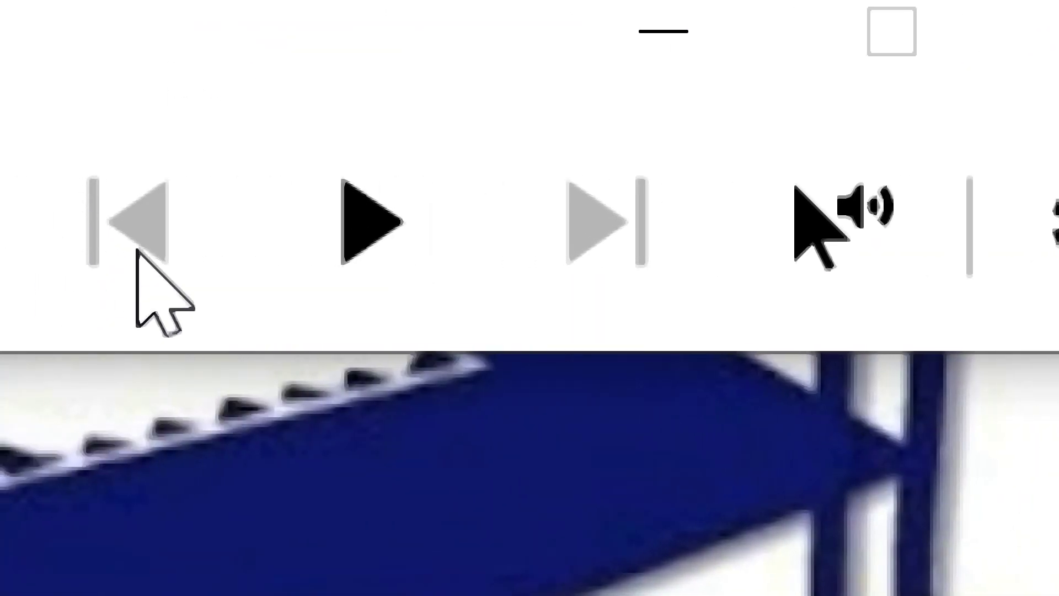
{"action": "left_click", "coordinate": [29, 193]}
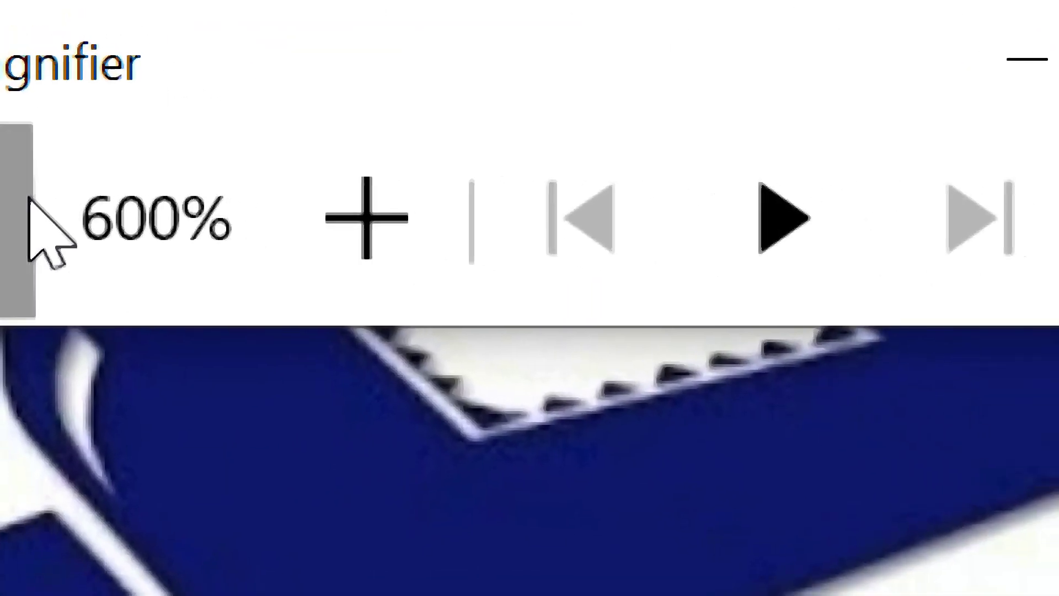
{"action": "left_click", "coordinate": [28, 193]}
{"action": "left_click", "coordinate": [29, 193]}
{"action": "left_click", "coordinate": [29, 193]}
{"action": "left_click", "coordinate": [22, 213]}
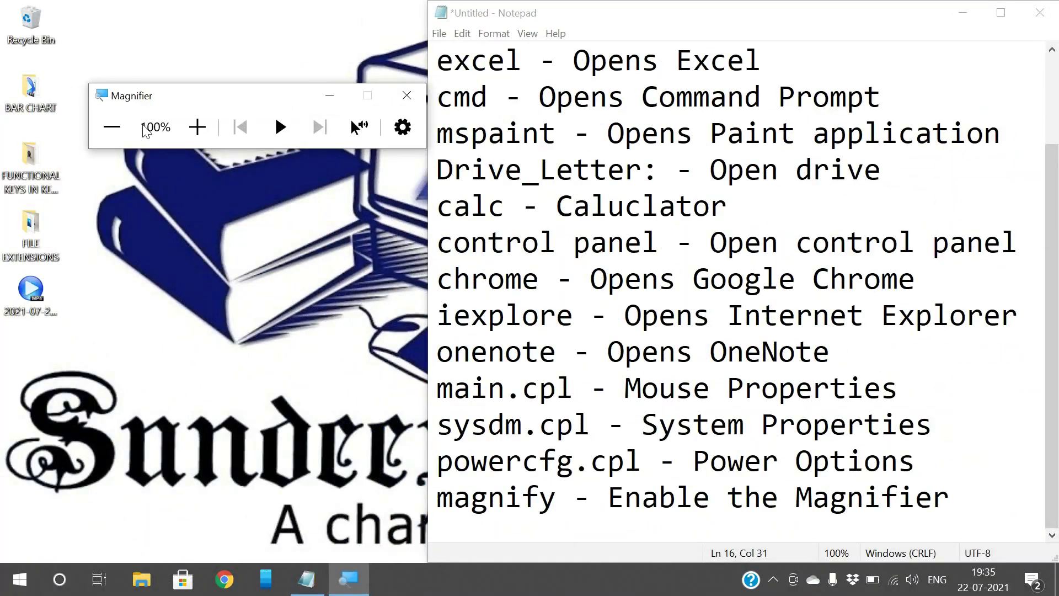
{"action": "left_click", "coordinate": [406, 99]}
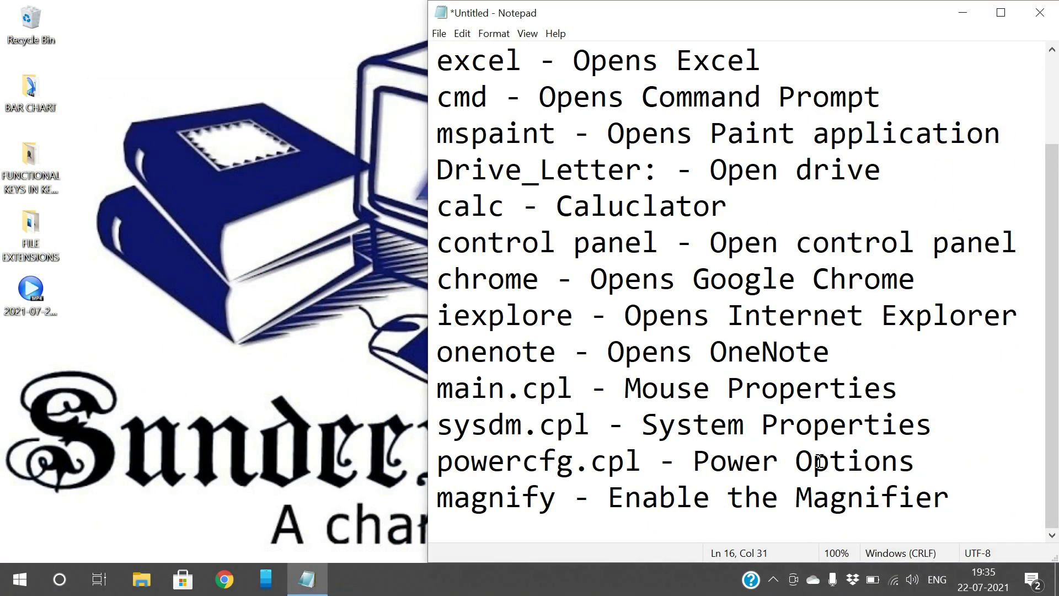
- Write "ncpa.cpl - Network Connections" as the seventeenth line of the note
{"action": "key", "text": "Return"}
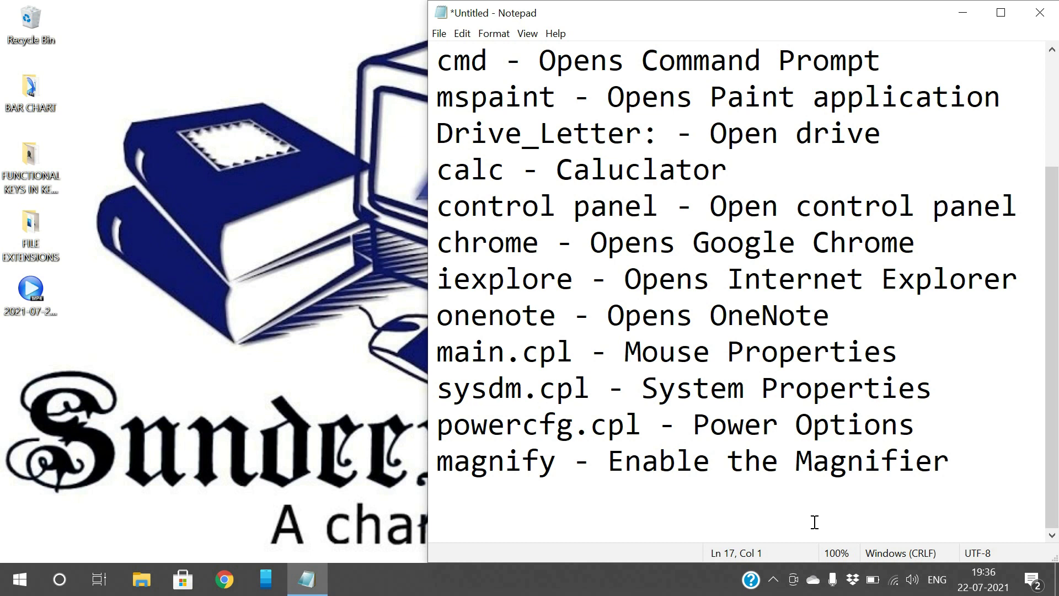
{"action": "type", "text": "ncpa"}
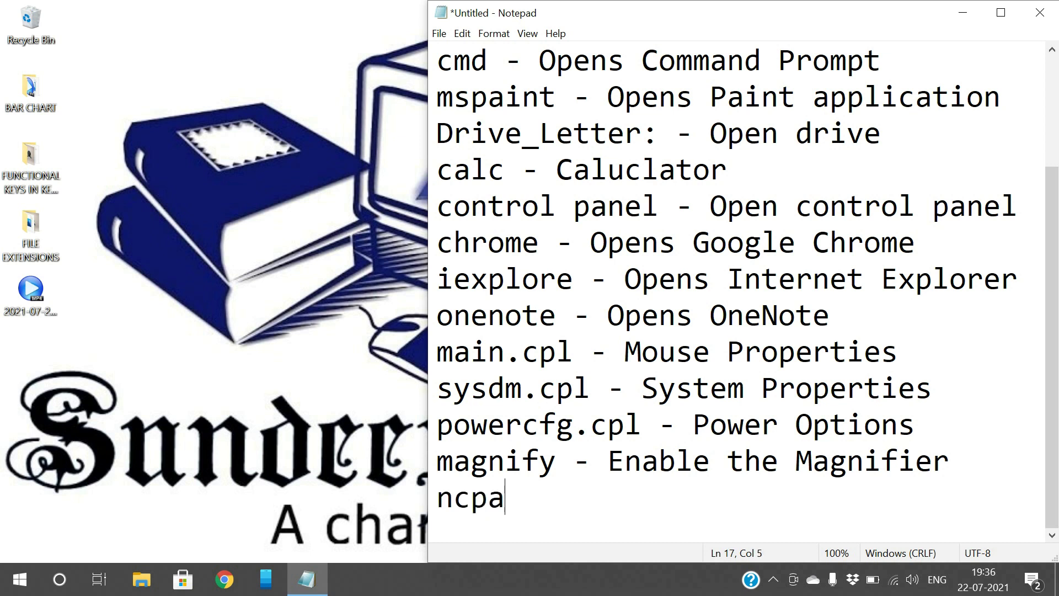
{"action": "type", "text": ".cpl - "}
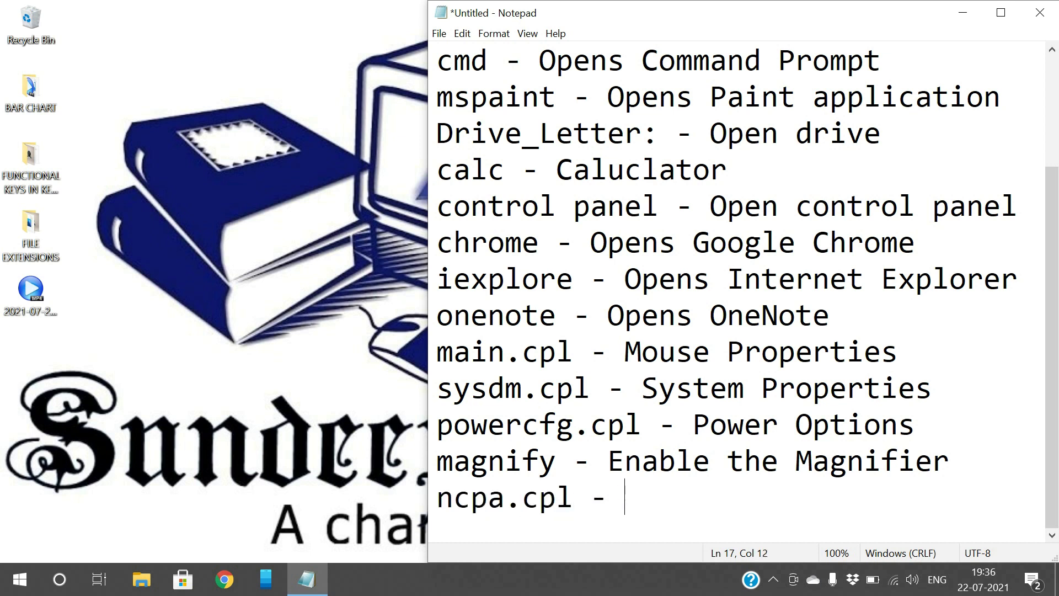
{"action": "type", "text": "Network Connec"}
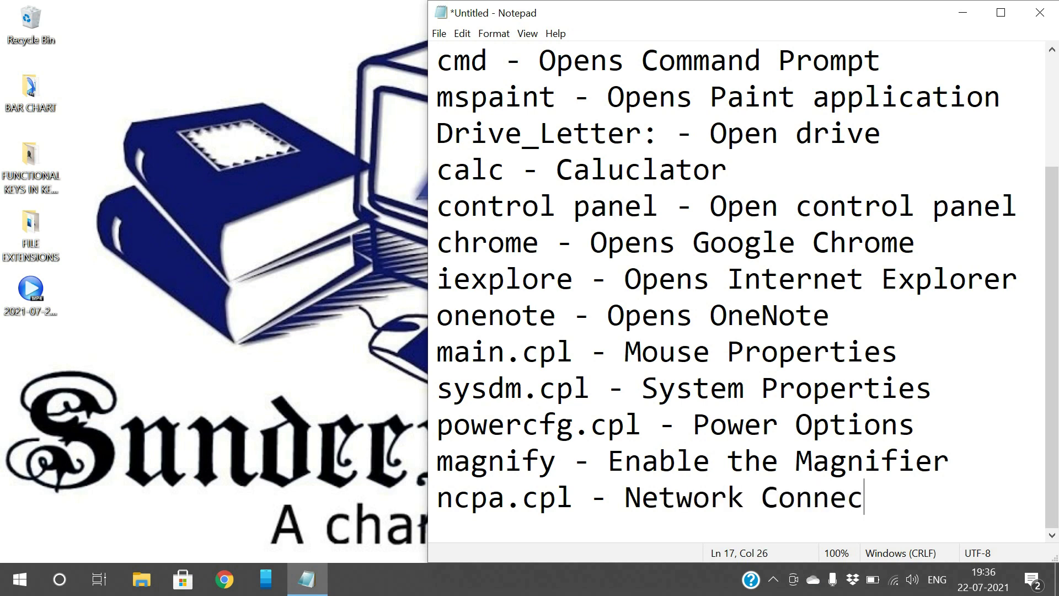
{"action": "type", "text": "tions"}
- Open Network Connections with the ncpa.cpl Run command, and close its window
{"action": "key", "text": "super+r"}
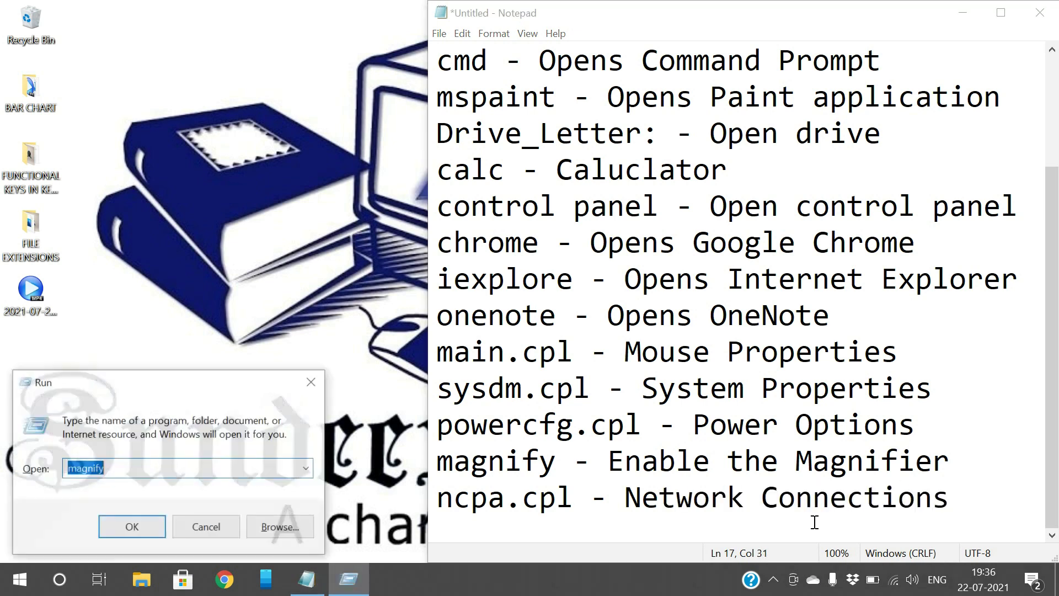
{"action": "type", "text": "ncpa."}
{"action": "type", "text": "cpl"}
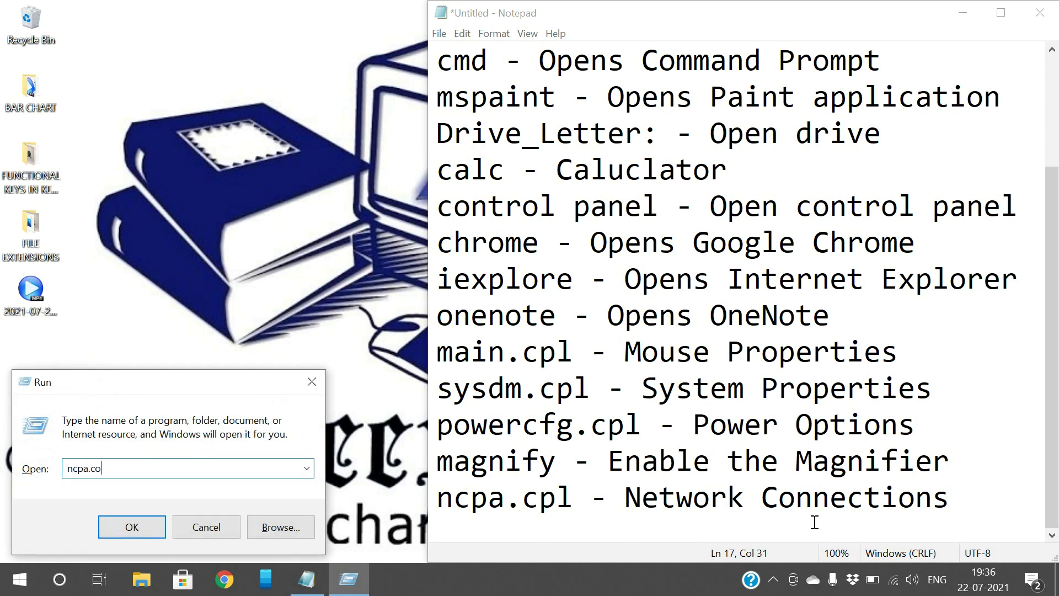
{"action": "key", "text": "Return"}
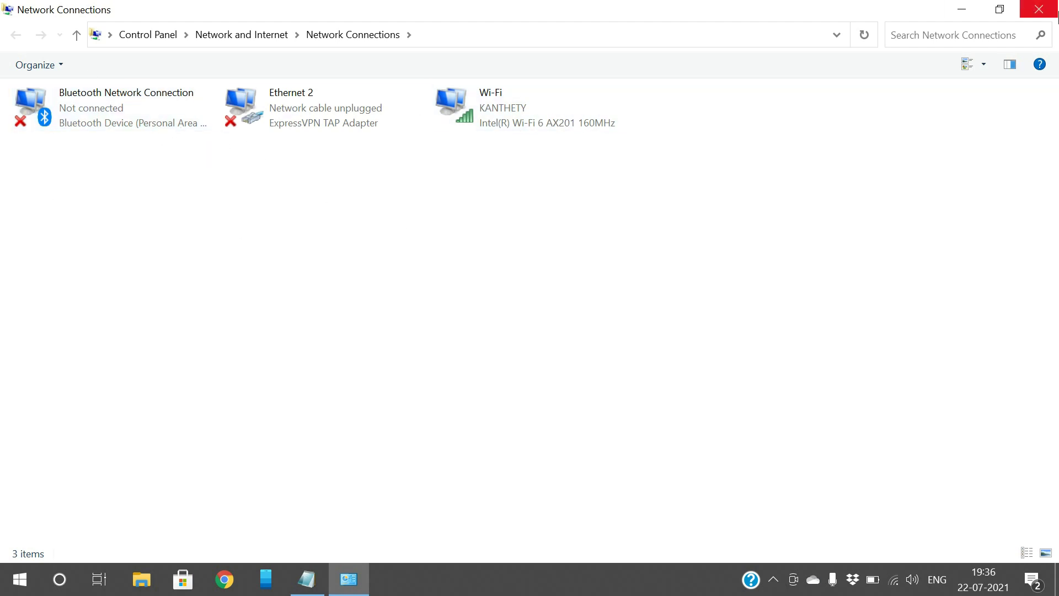
{"action": "left_click", "coordinate": [1038, 10]}
- Write "mrt - Malicious Software removal tool" as the eighteenth line of the note, and widen the window so the line fits
{"action": "left_click", "coordinate": [495, 531]}
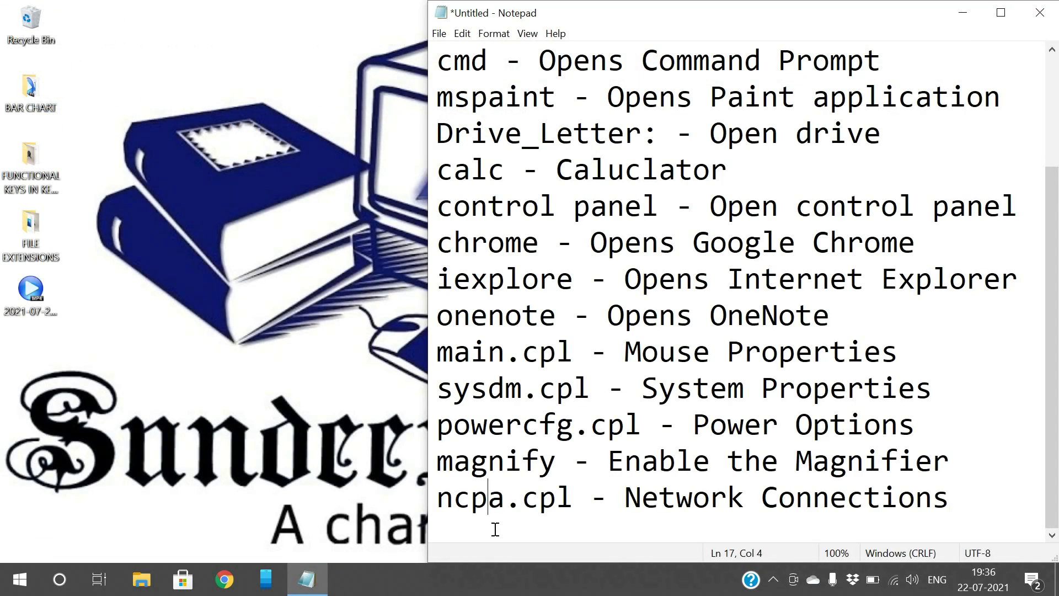
{"action": "left_click", "coordinate": [944, 499]}
{"action": "key", "text": "Return"}
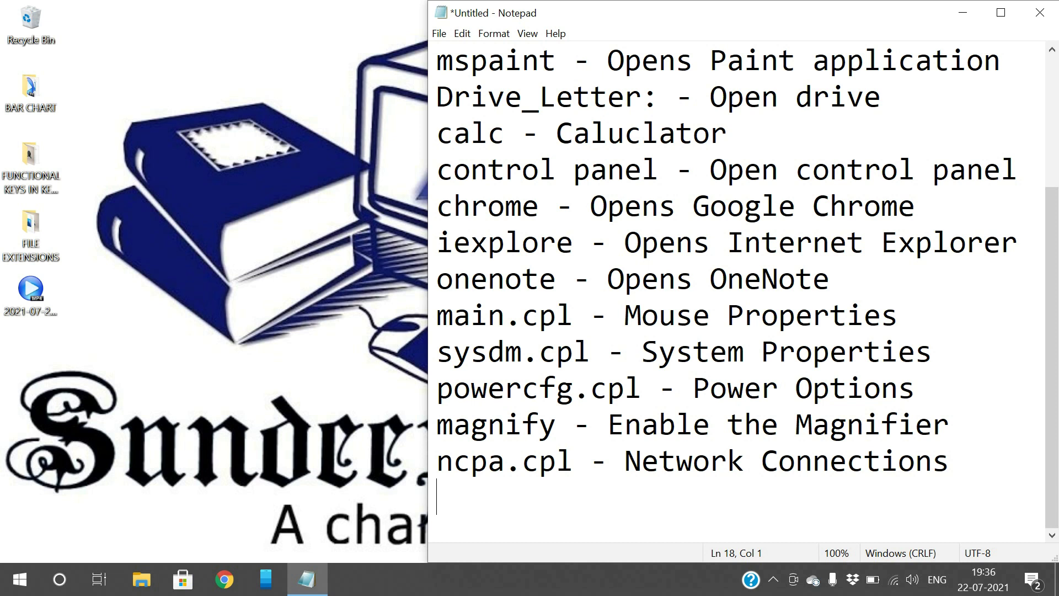
{"action": "type", "text": "mrt - "}
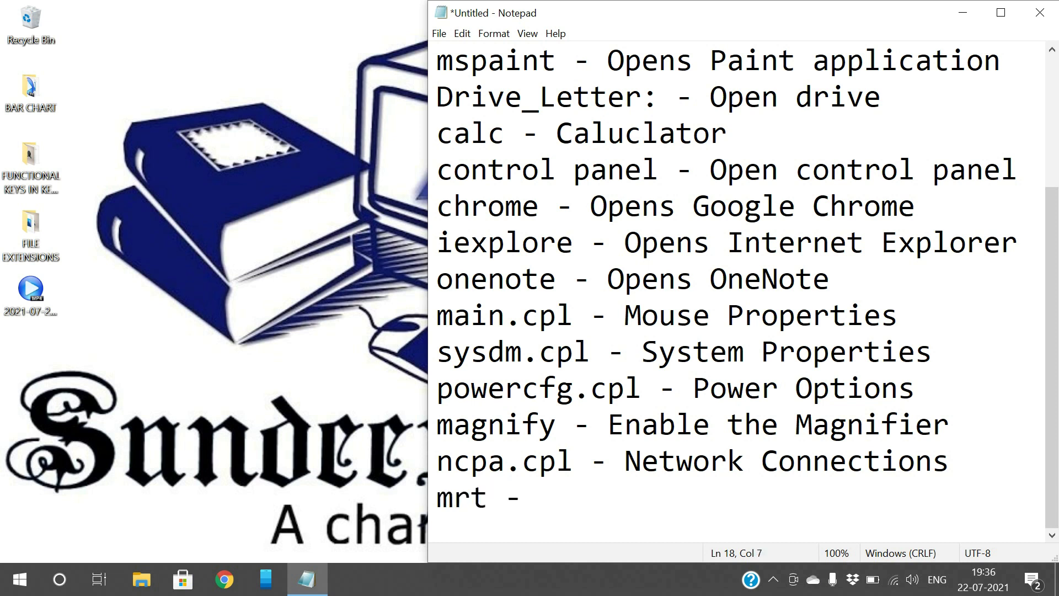
{"action": "type", "text": "Malicio"}
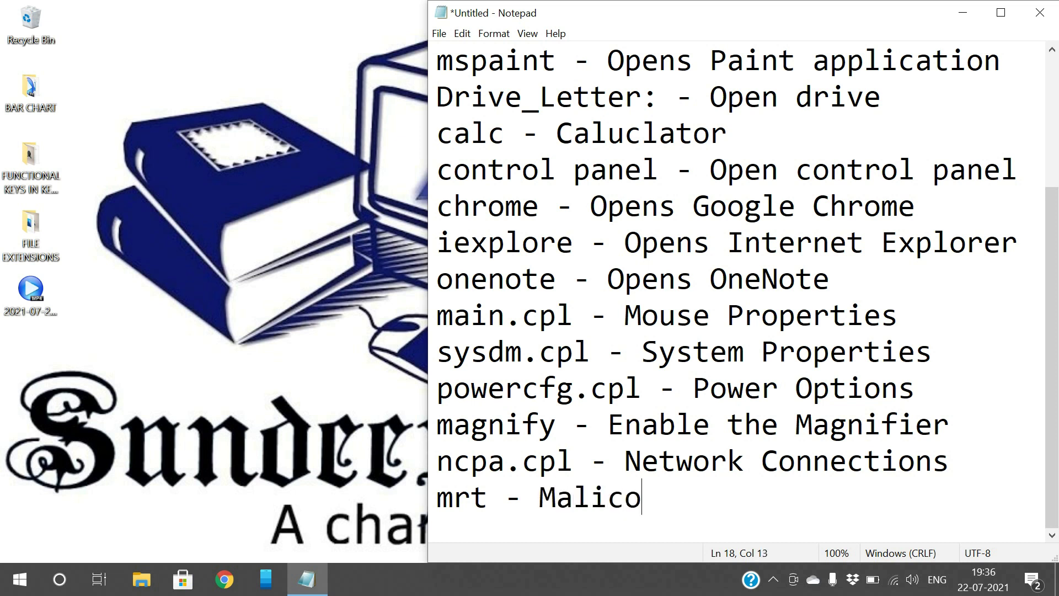
{"action": "key", "text": "BackSpace"}
{"action": "type", "text": "ious "}
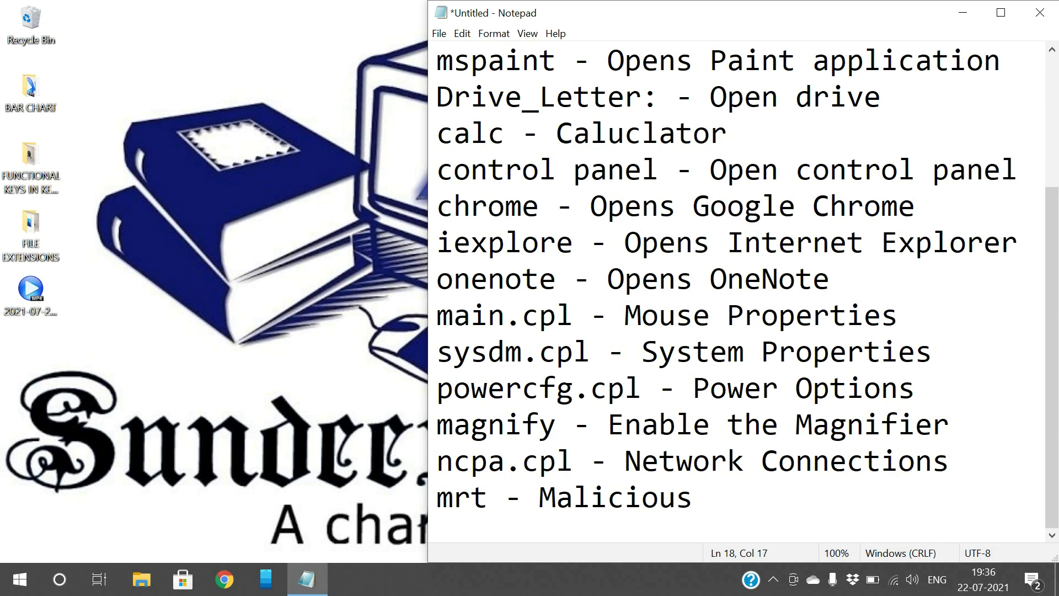
{"action": "type", "text": "Software re"}
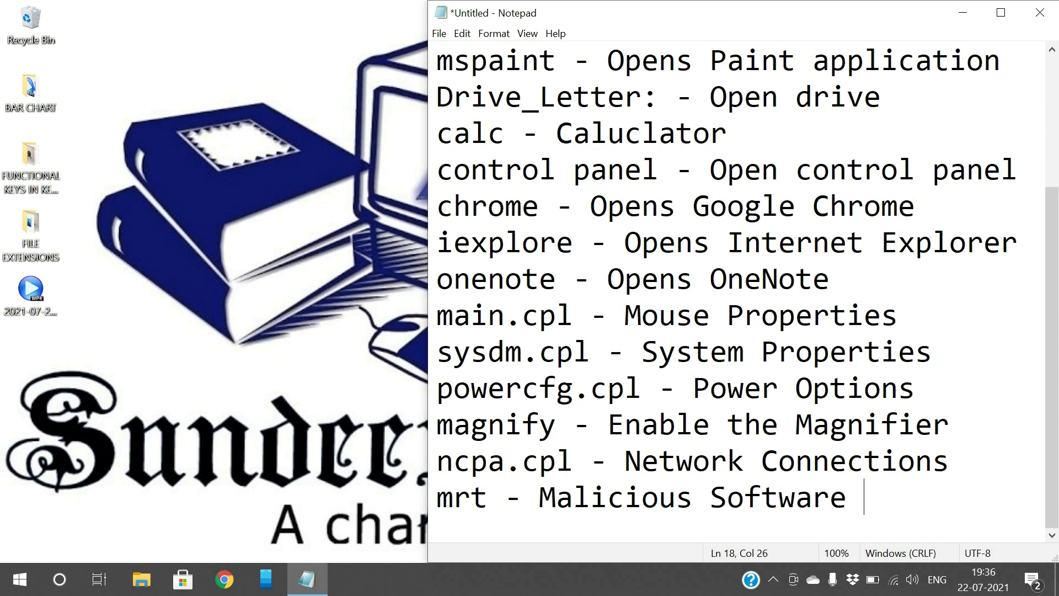
{"action": "type", "text": "moval tool"}
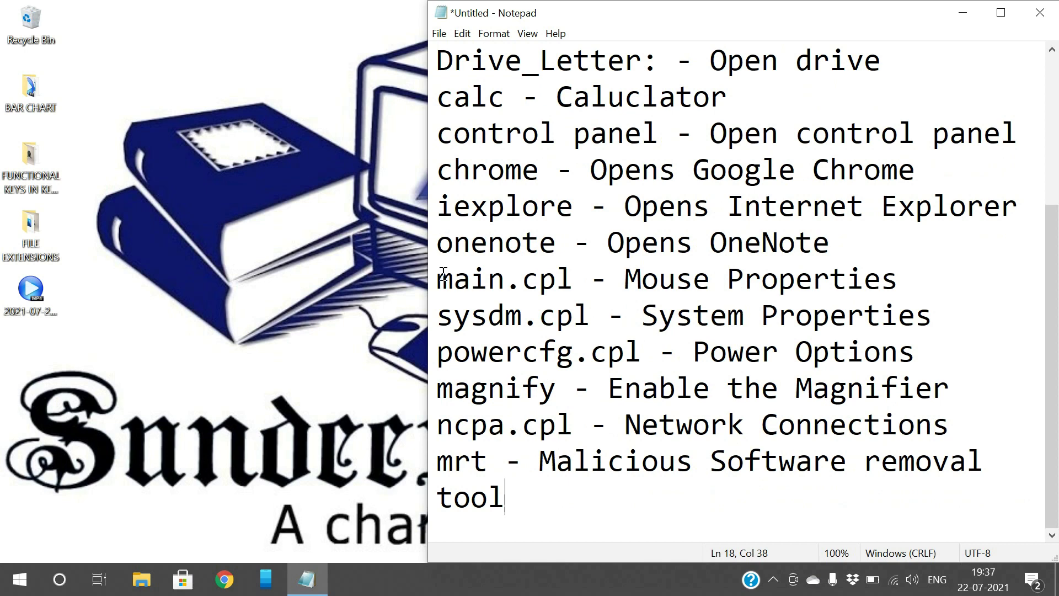
{"action": "left_click_drag", "start_coordinate": [427, 254], "coordinate": [373, 254]}
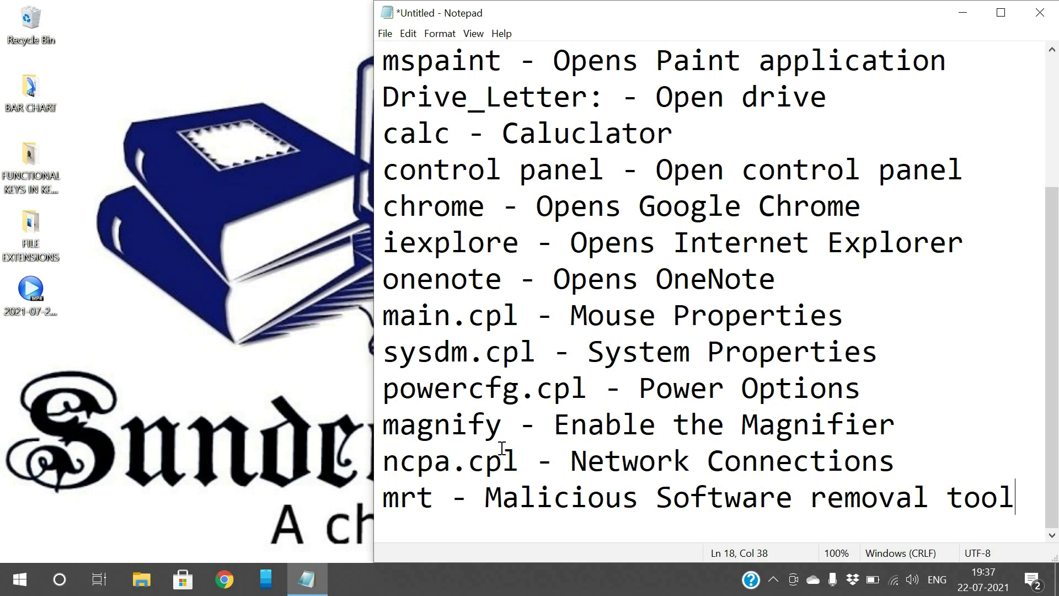
- Open the Malicious Software Removal Tool with the mrt Run command, and close its window
{"action": "key", "text": "super+r"}
{"action": "type", "text": "ms"}
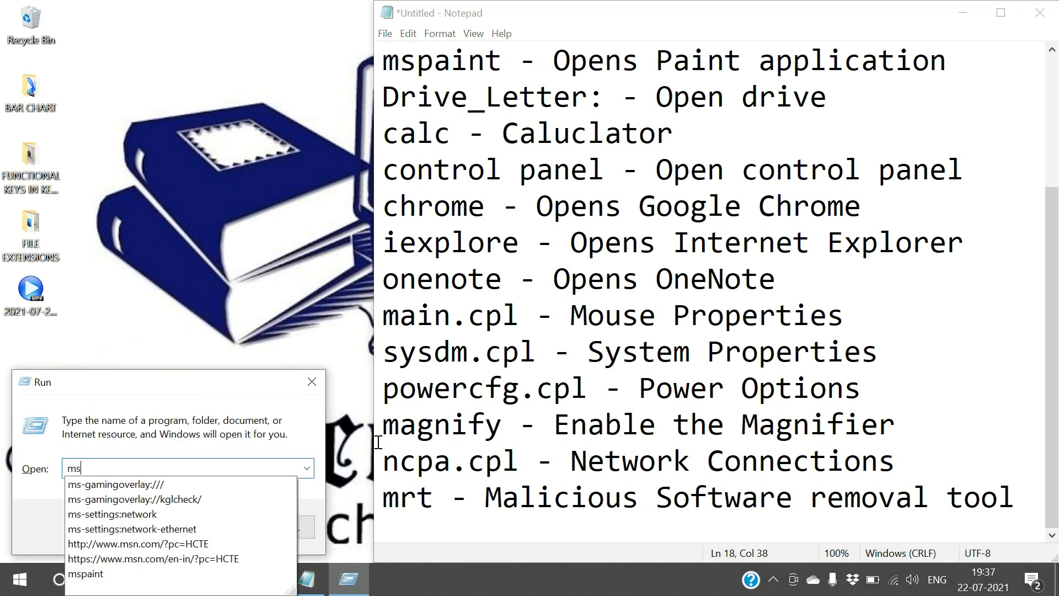
{"action": "key", "text": "BackSpace"}
{"action": "type", "text": "rt"}
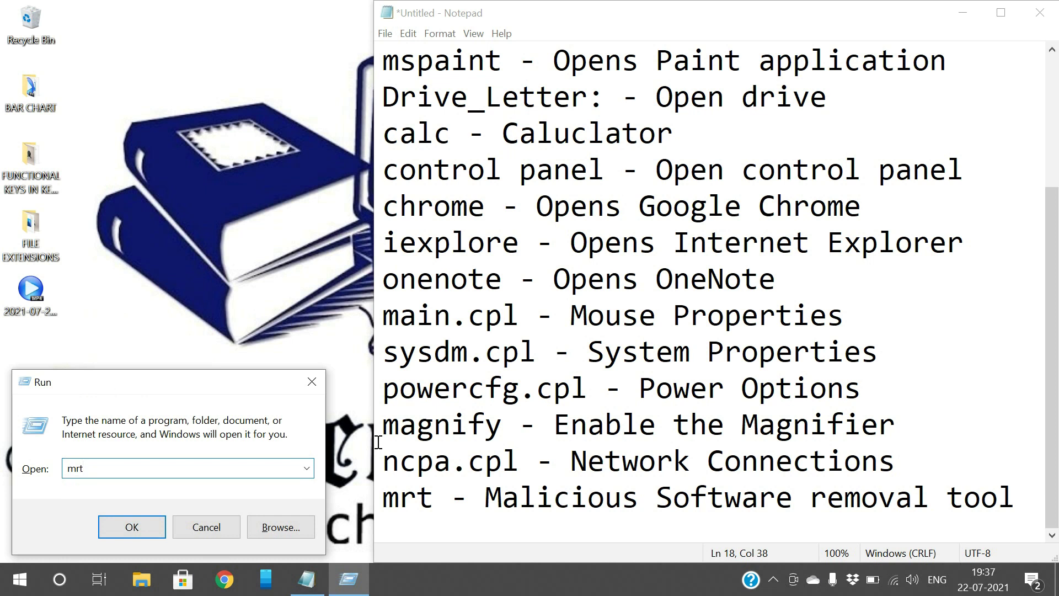
{"action": "key", "text": "Return"}
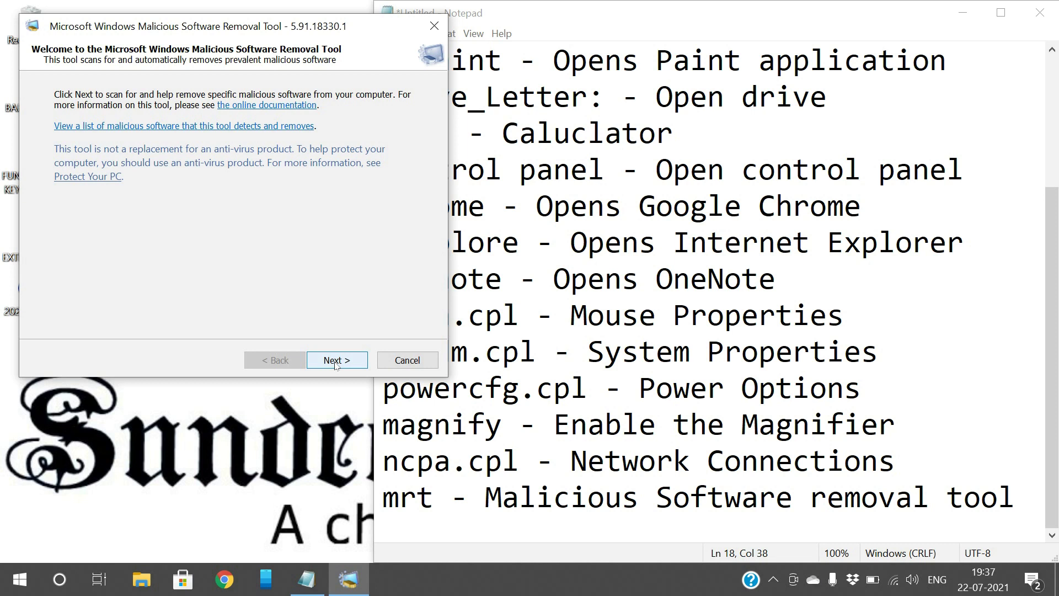
{"action": "left_click", "coordinate": [444, 35]}
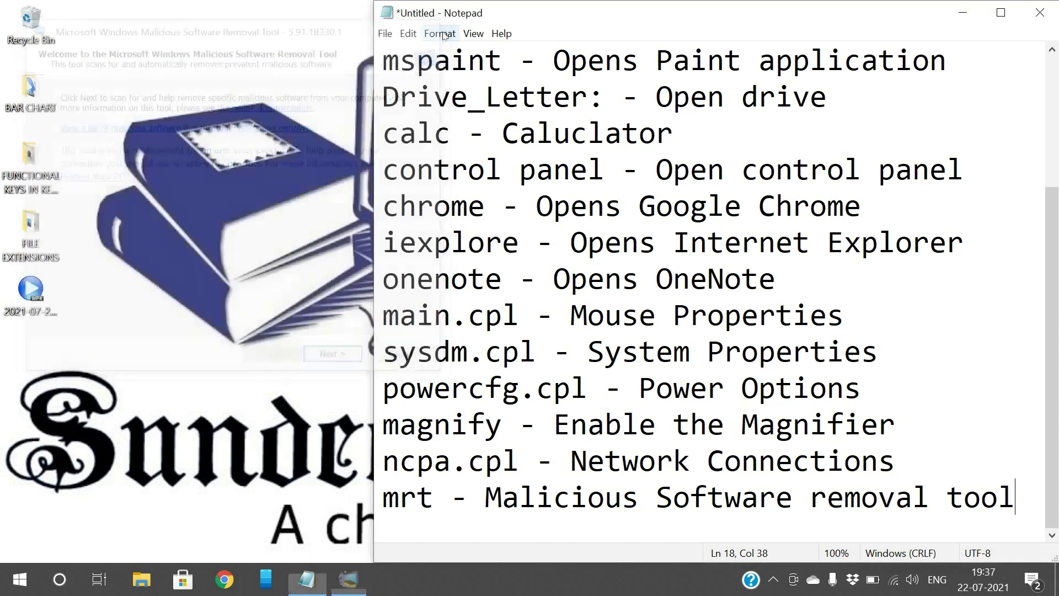
- Write "devmgmt.msc - Opens Device Manager" as the nineteenth line of the note
{"action": "key", "text": "Return"}
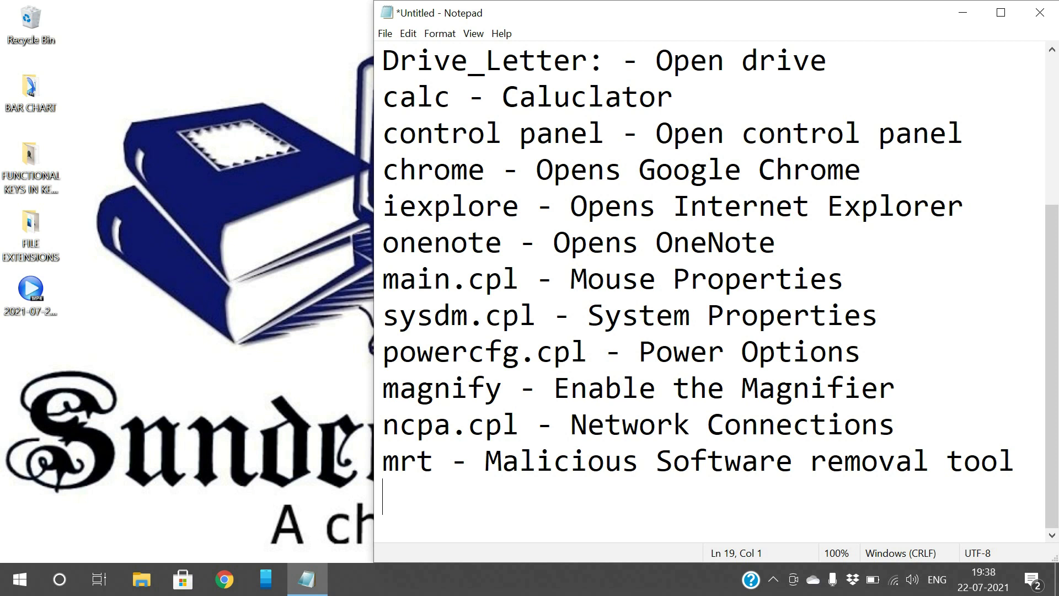
{"action": "type", "text": "devm"}
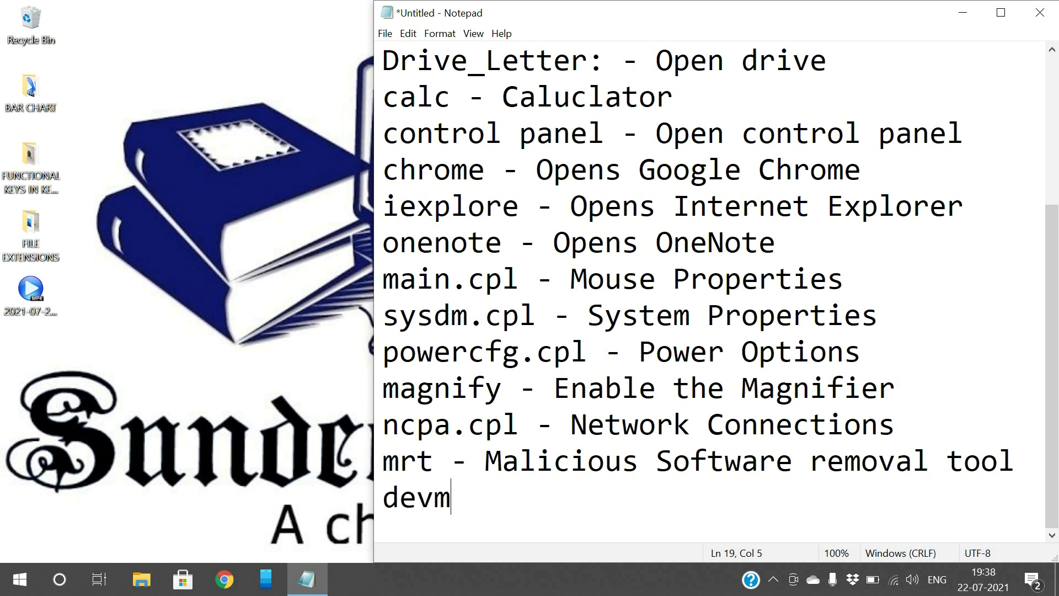
{"action": "type", "text": "gm"}
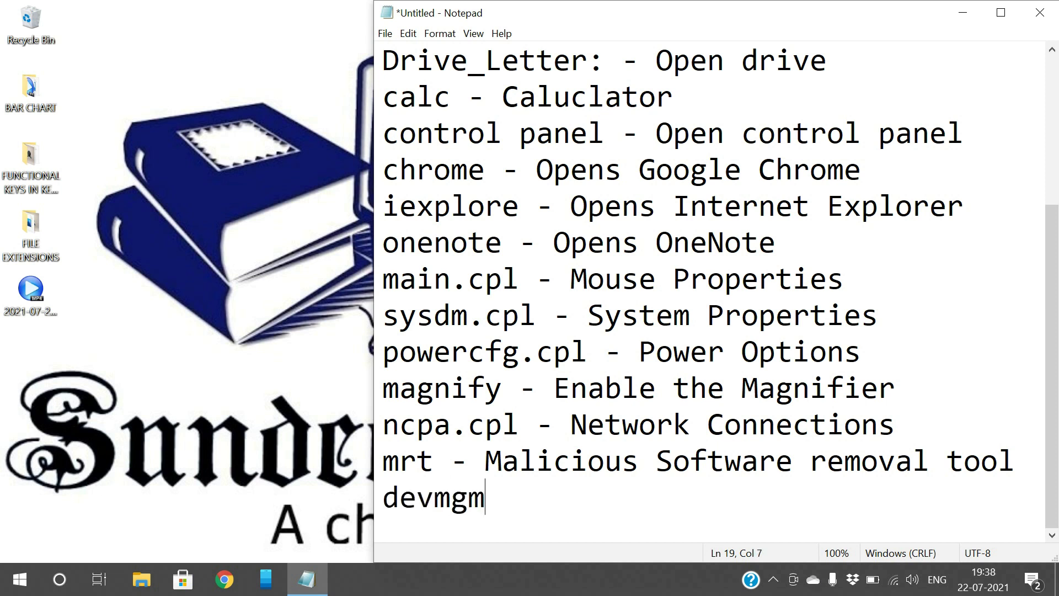
{"action": "type", "text": "t.ms"}
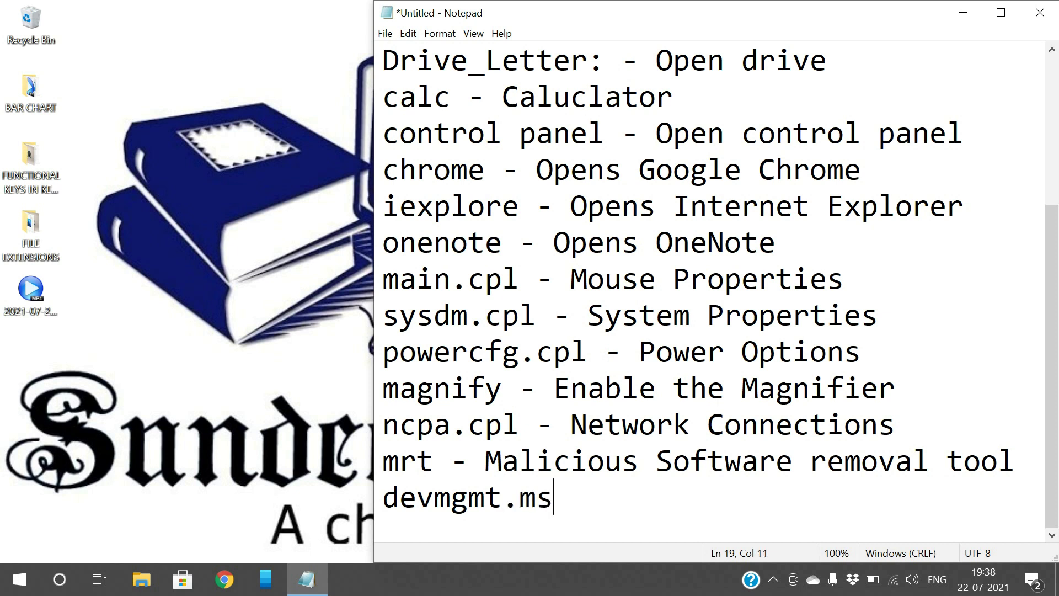
{"action": "type", "text": "c  - Opens"}
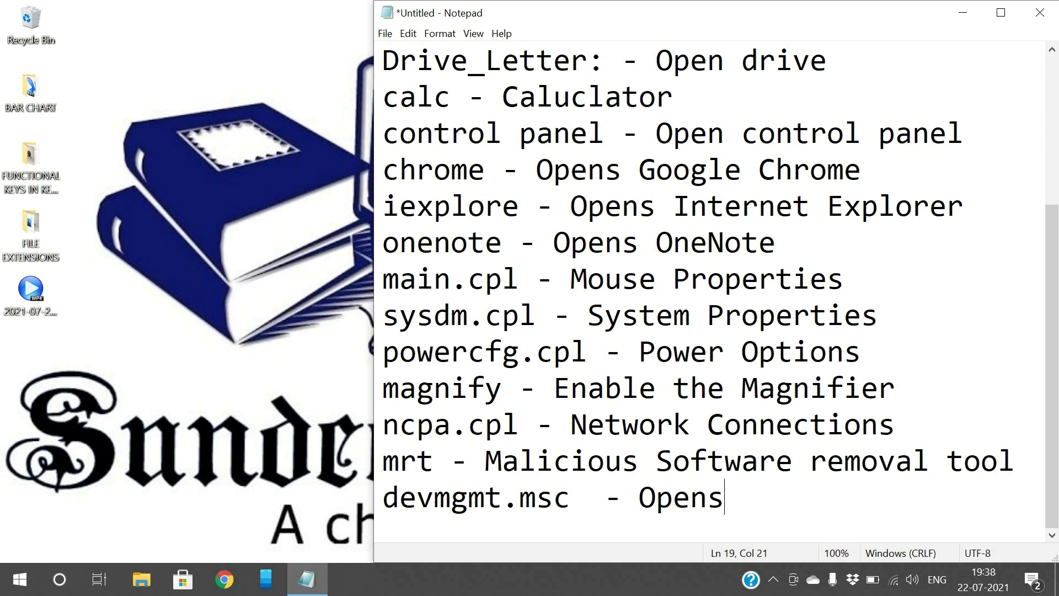
{"action": "type", "text": " Device Ma"}
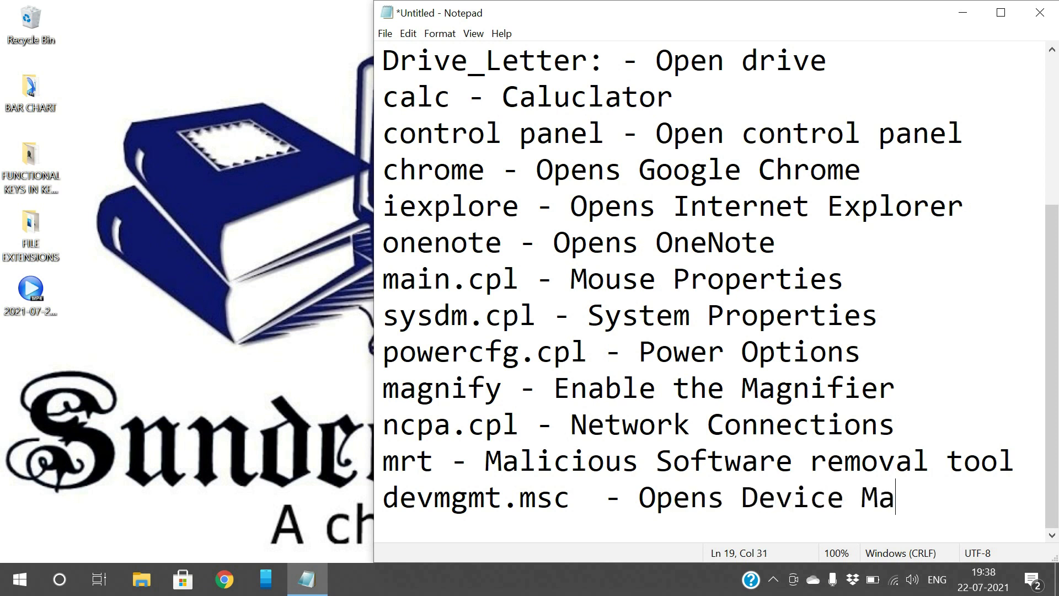
{"action": "type", "text": "nager"}
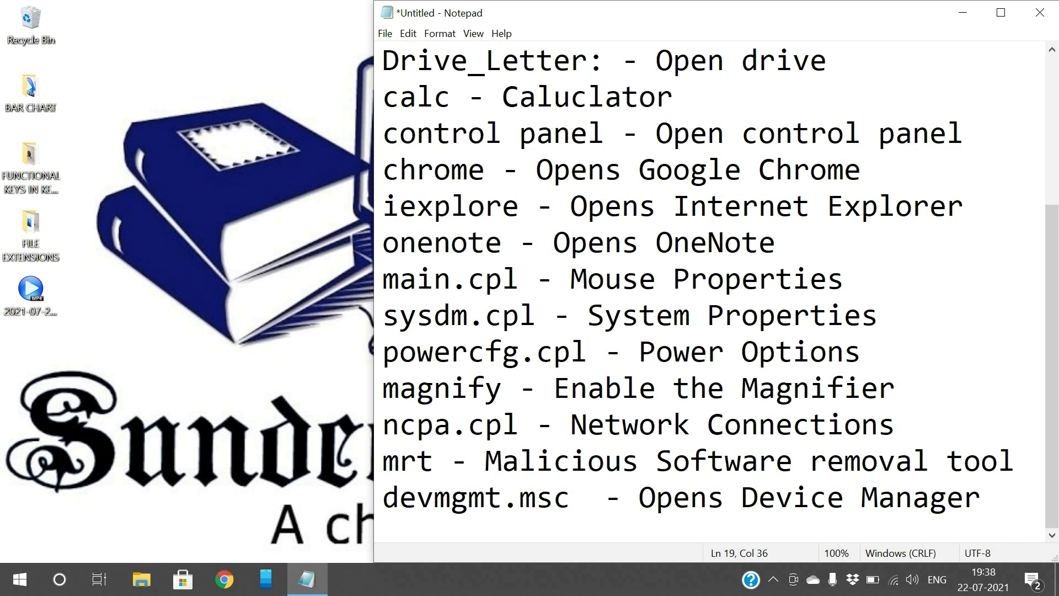
- Open Device Manager with the devmgmt.msc Run command, and maximize its window
{"action": "key", "text": "super+r"}
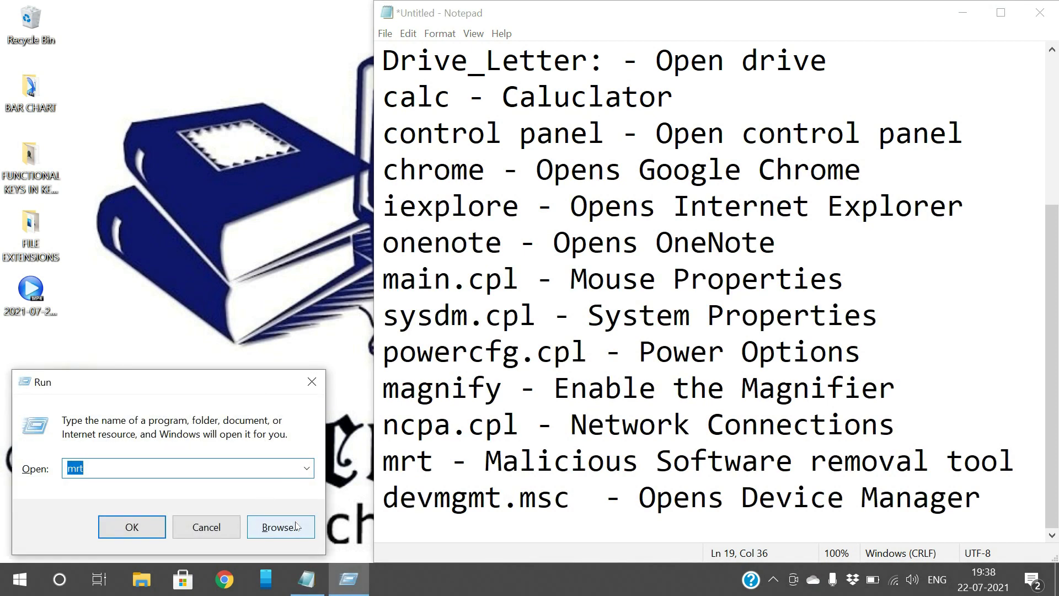
{"action": "type", "text": "dev"}
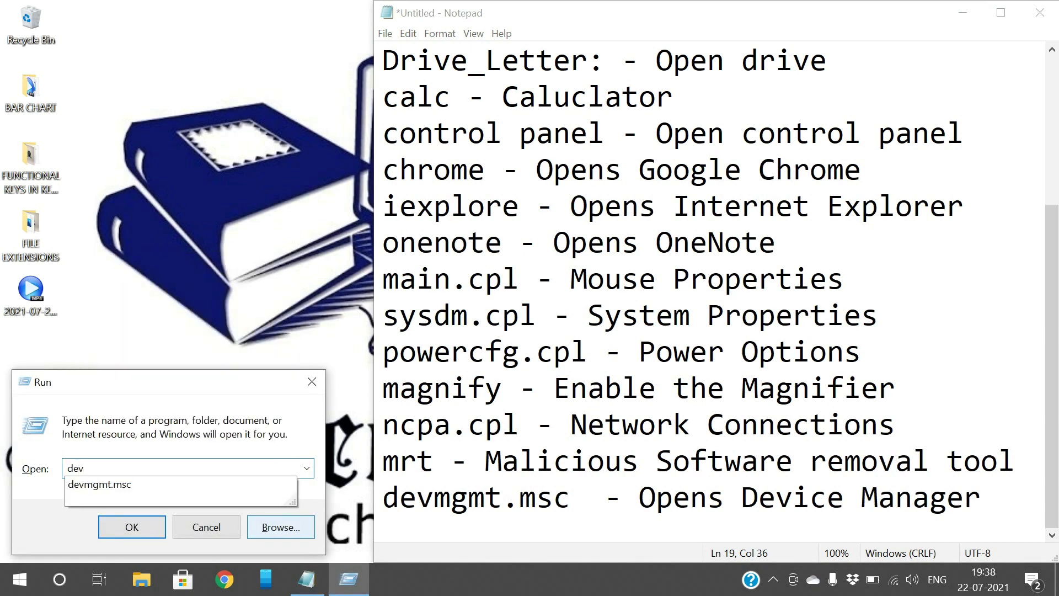
{"action": "type", "text": "mgmt.msc"}
{"action": "key", "text": "Return"}
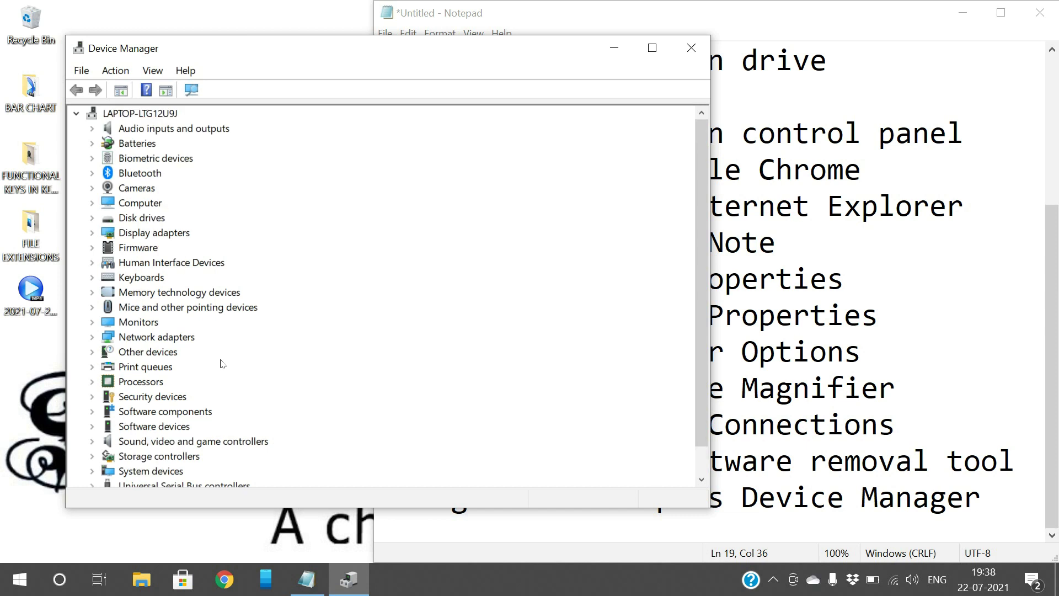
{"action": "double_click", "coordinate": [218, 48]}
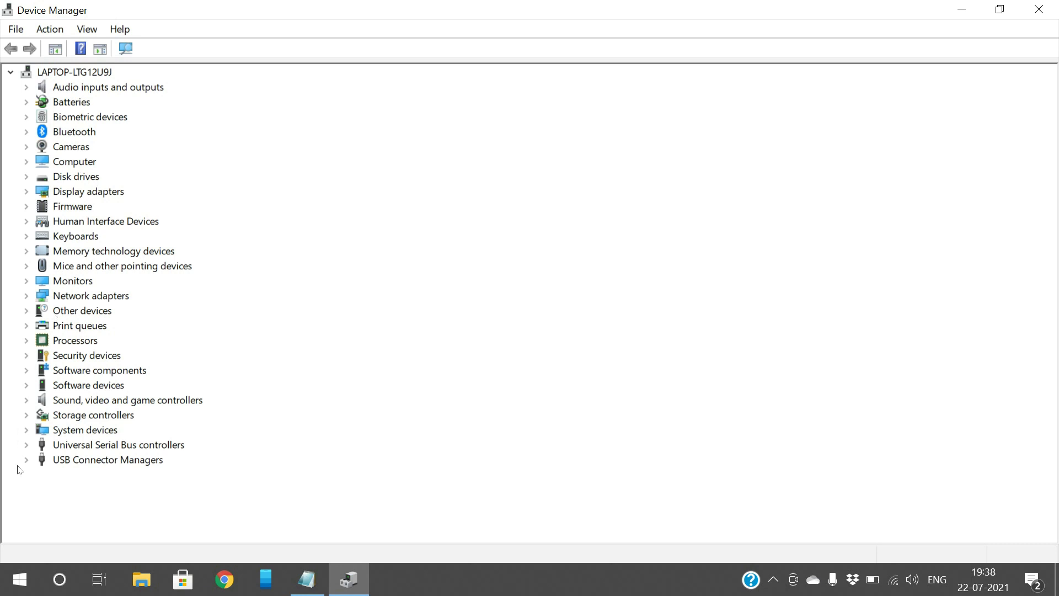
- Examine the device categories from Audio inputs and outputs down to Disk drives by expanding and collapsing them, and close Device Manager
{"action": "left_click", "coordinate": [26, 79]}
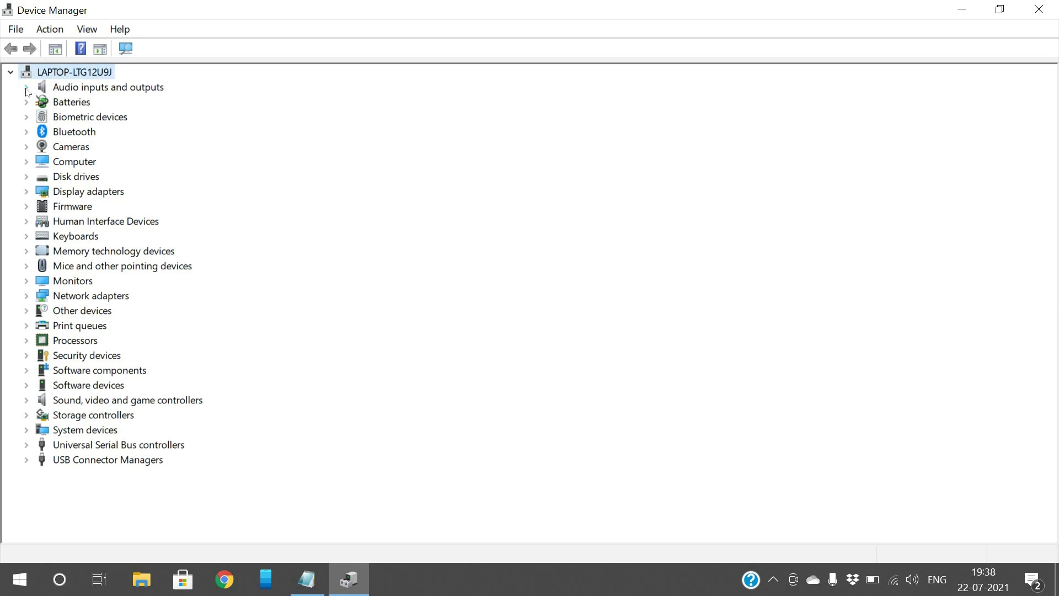
{"action": "left_click", "coordinate": [26, 87]}
{"action": "left_click", "coordinate": [26, 87]}
{"action": "left_click", "coordinate": [26, 106]}
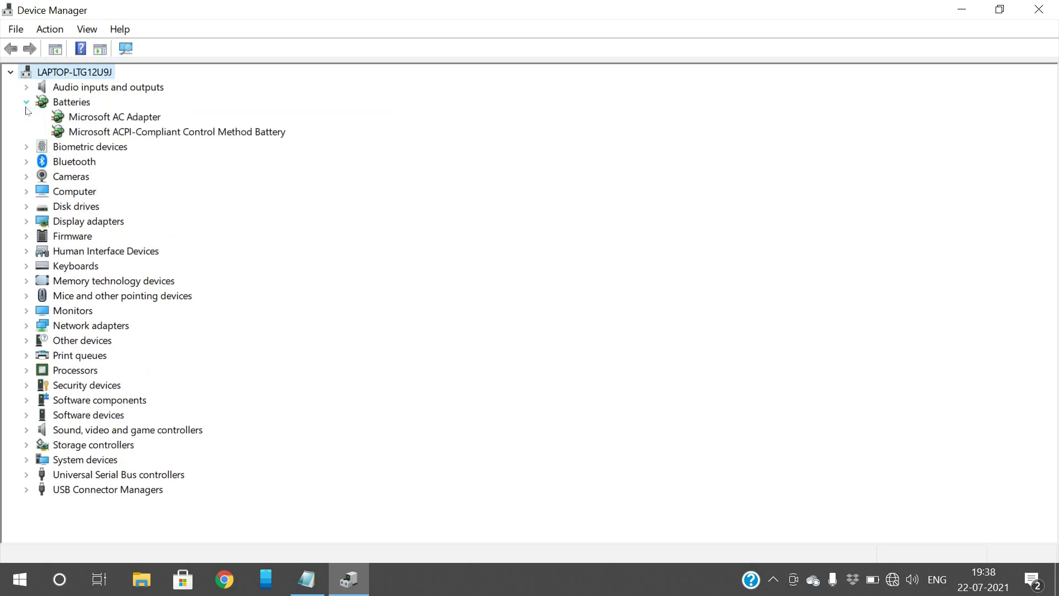
{"action": "left_click", "coordinate": [26, 103]}
{"action": "left_click", "coordinate": [26, 117]}
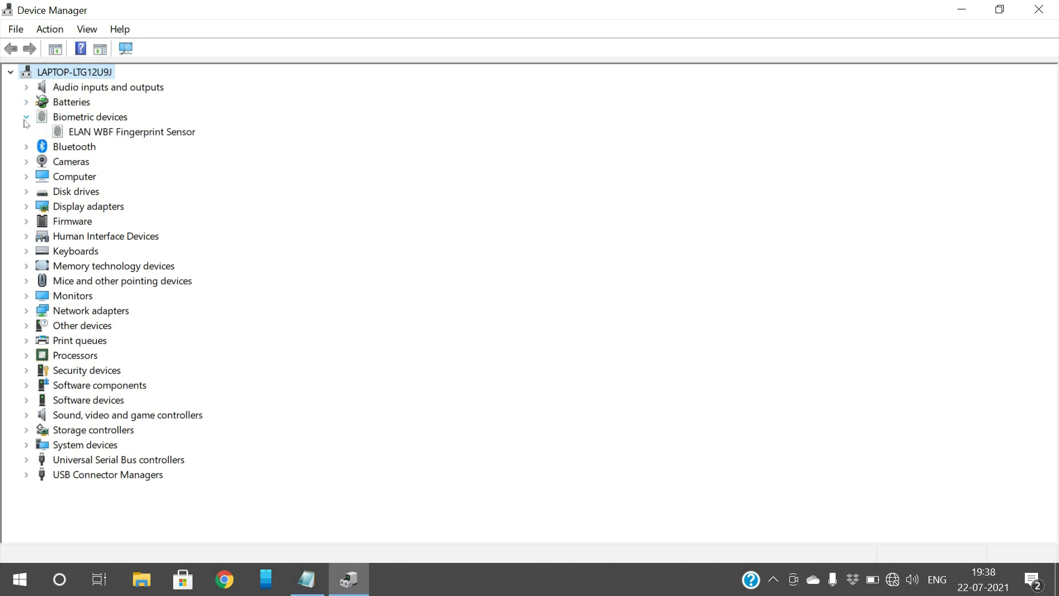
{"action": "left_click", "coordinate": [26, 118]}
{"action": "left_click", "coordinate": [26, 133]}
{"action": "left_click", "coordinate": [26, 132]}
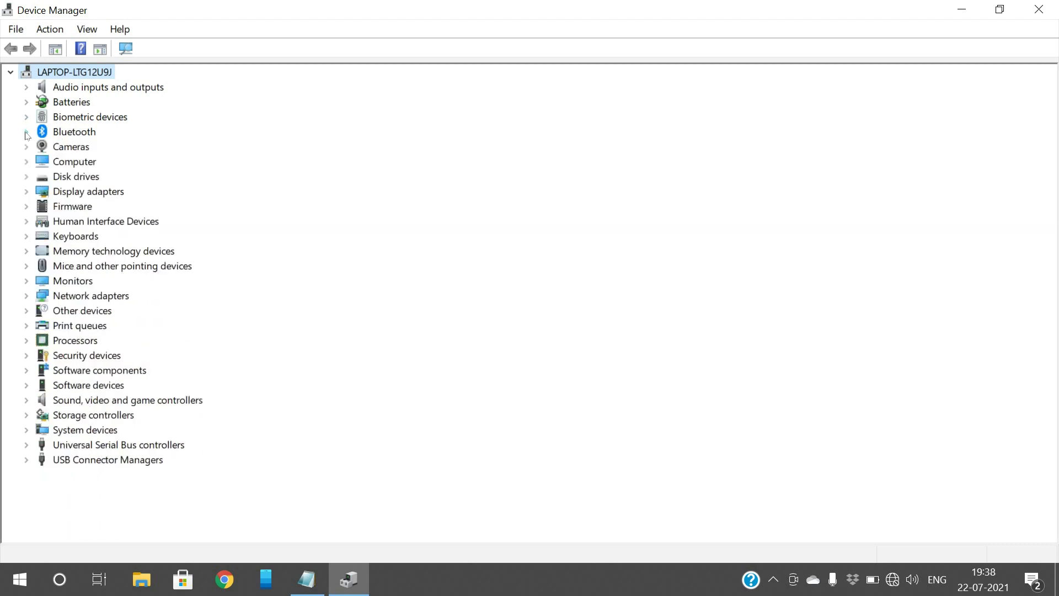
{"action": "left_click", "coordinate": [26, 147]}
{"action": "left_click", "coordinate": [26, 147]}
{"action": "left_click", "coordinate": [26, 150]}
{"action": "left_click", "coordinate": [27, 150]}
{"action": "left_click", "coordinate": [26, 161]}
{"action": "left_click", "coordinate": [24, 162]}
{"action": "left_click", "coordinate": [26, 177]}
{"action": "left_click", "coordinate": [26, 176]}
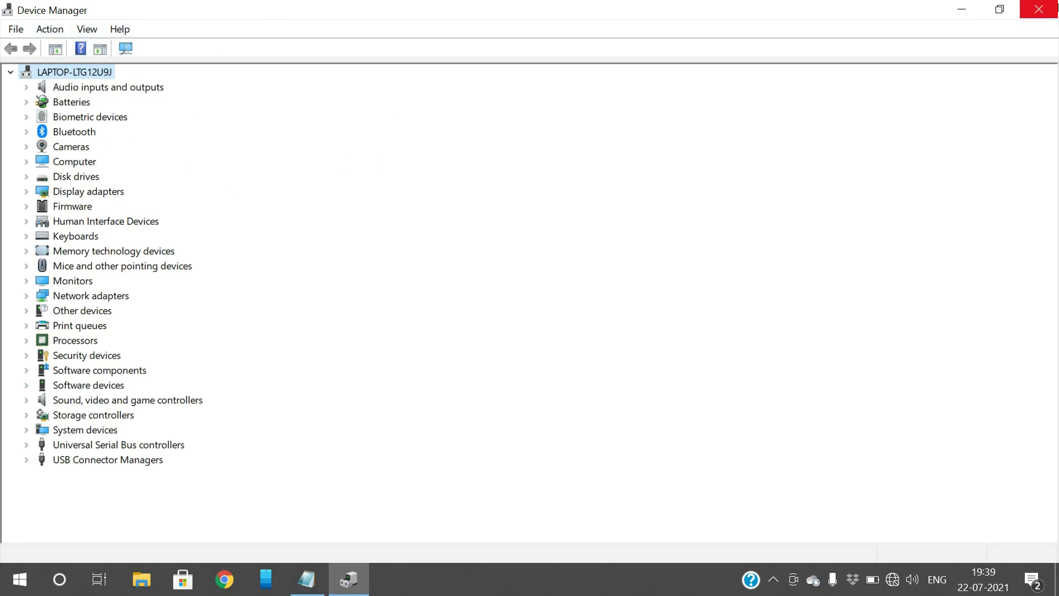
{"action": "left_click", "coordinate": [1055, 6]}
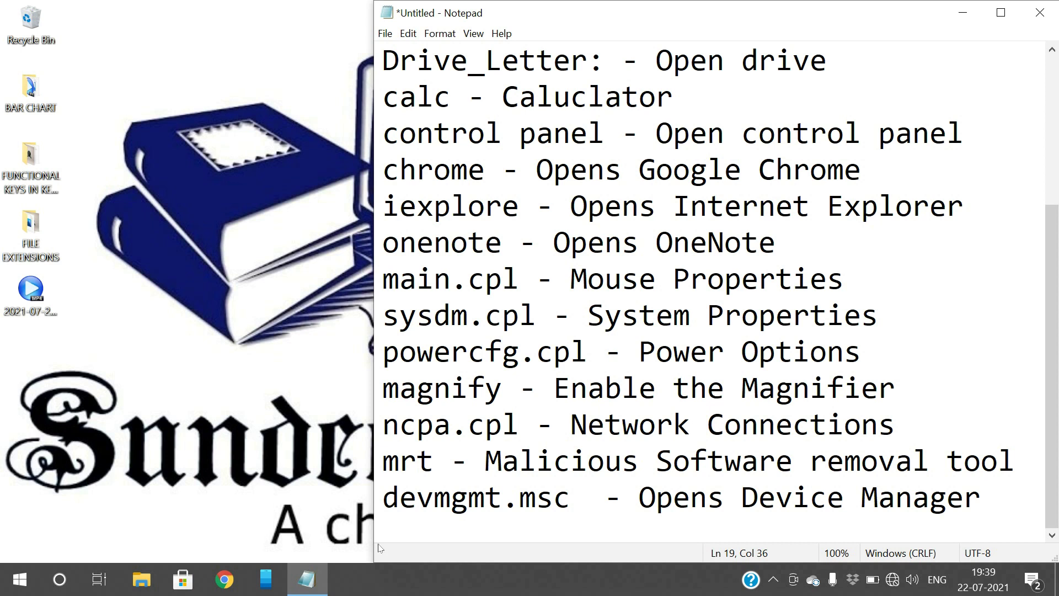
- Highlight the devmgmt.msc command in the last line of the note, and clear the selection
{"action": "key", "text": "Home"}
{"action": "key", "text": "shift+Right"}
{"action": "key", "text": "shift+Right"}
{"action": "key", "text": "shift+Right"}
{"action": "key", "text": "shift+Right"}
{"action": "key", "text": "shift+Right"}
{"action": "key", "text": "shift+Right"}
{"action": "key", "text": "shift+Right"}
{"action": "key", "text": "shift+Right"}
{"action": "key", "text": "shift+Right"}
{"action": "key", "text": "shift+Right"}
{"action": "key", "text": "shift+Right"}
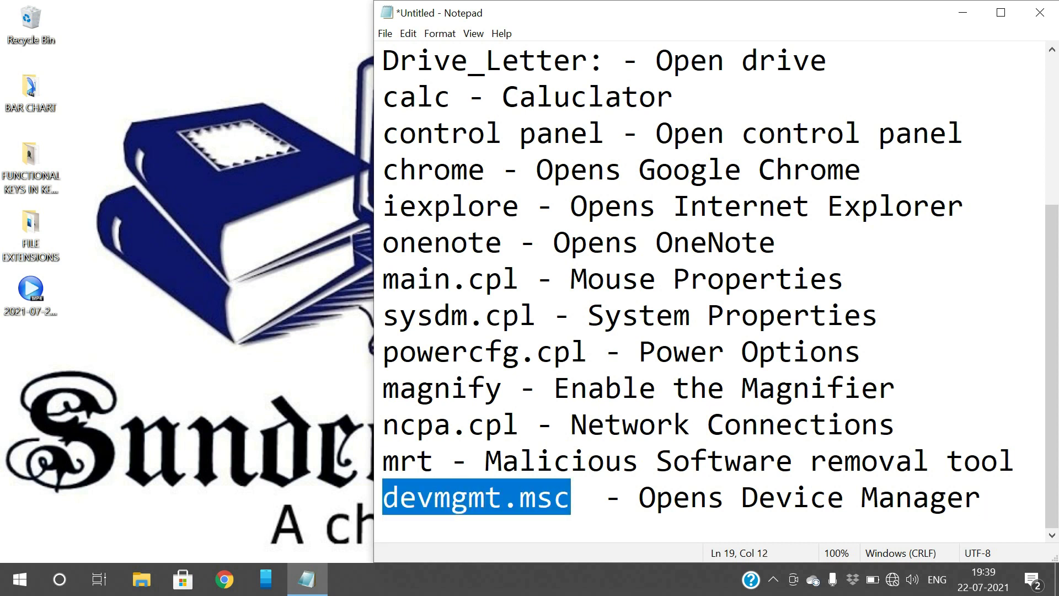
{"action": "left_click", "coordinate": [536, 497]}
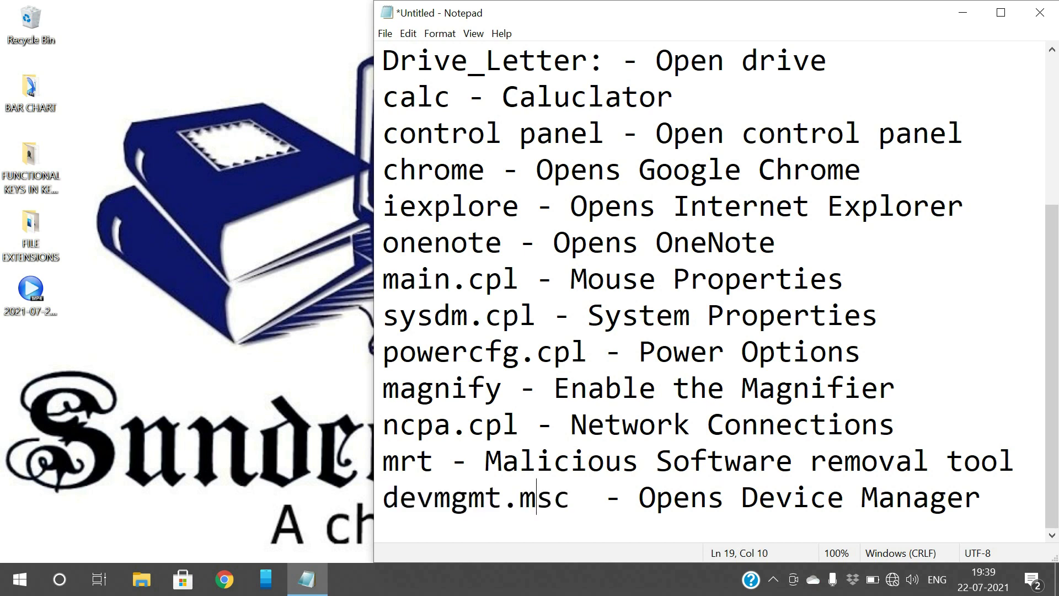
- Write "netplwiz - Opens User Accounts" as the twentieth line of the note
{"action": "key", "text": "End"}
{"action": "key", "text": "Return"}
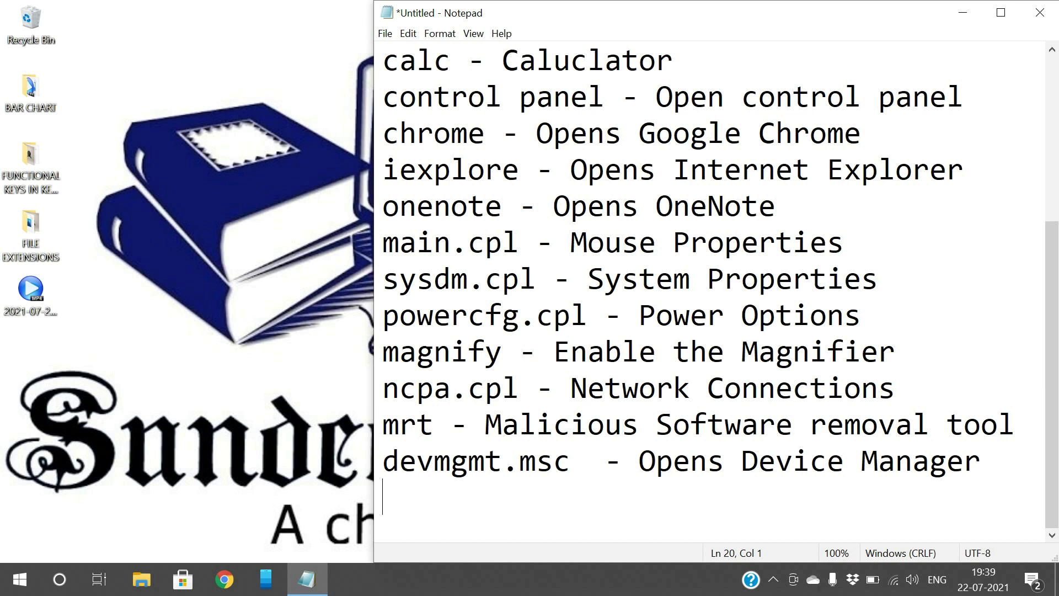
{"action": "type", "text": "netplw"}
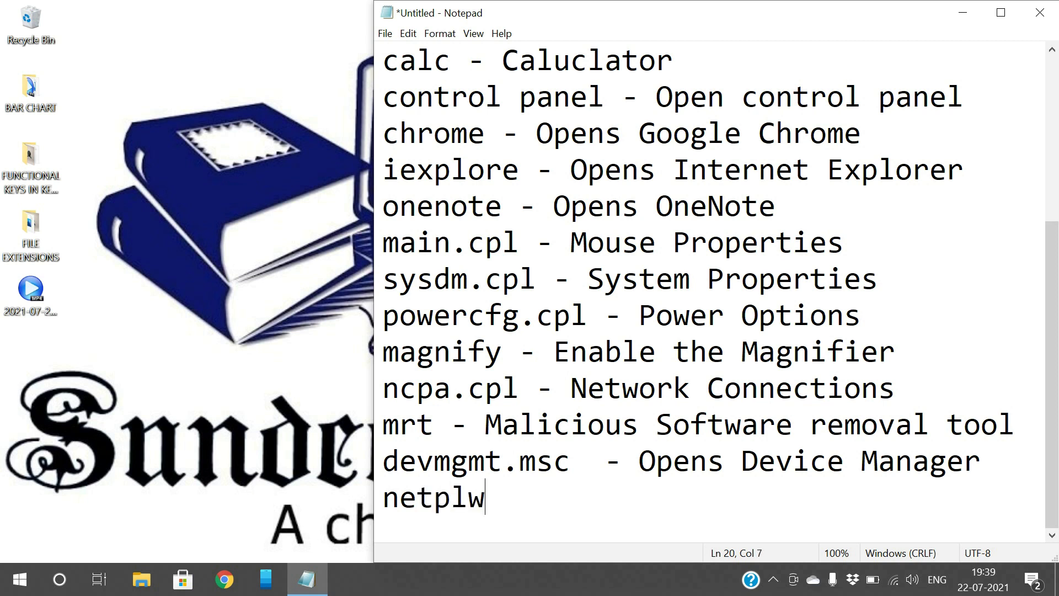
{"action": "type", "text": "iz - Opens "}
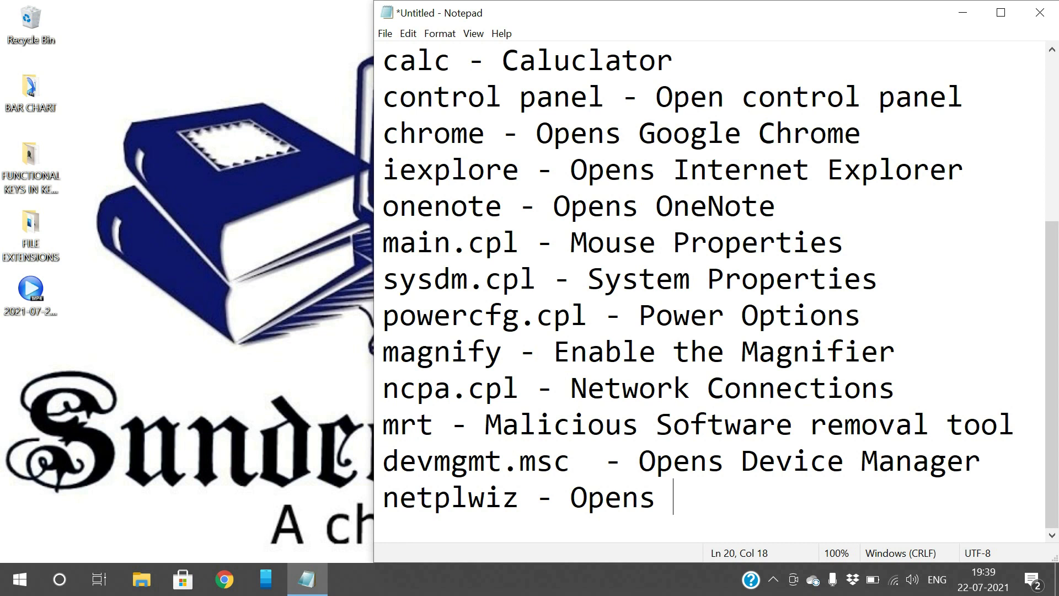
{"action": "type", "text": "User A"}
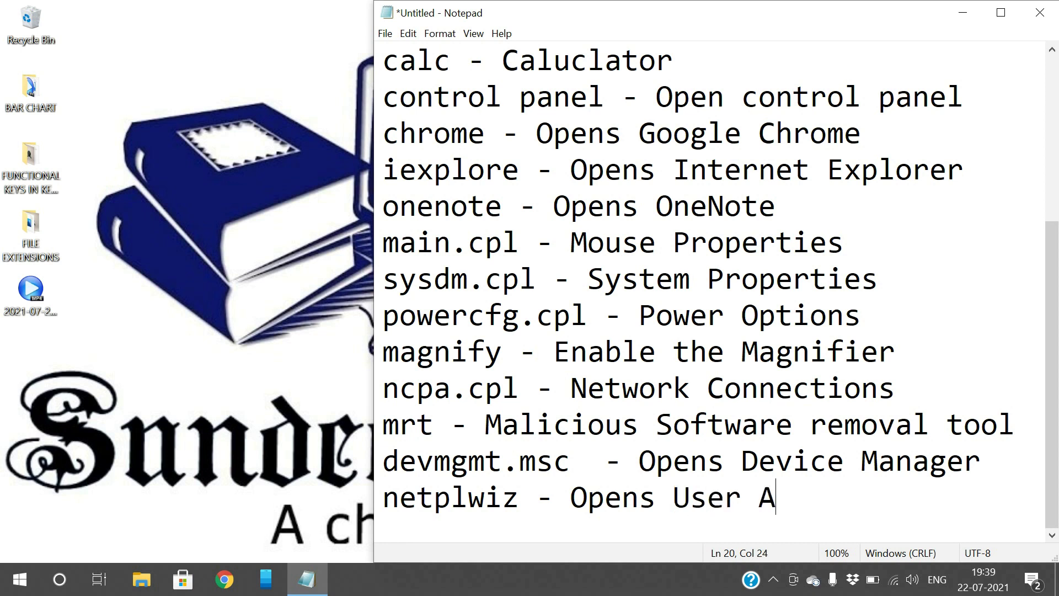
{"action": "type", "text": "ccaou"}
{"action": "key", "text": "BackSpace"}
{"action": "key", "text": "BackSpace"}
{"action": "key", "text": "BackSpace"}
{"action": "type", "text": "ounts"}
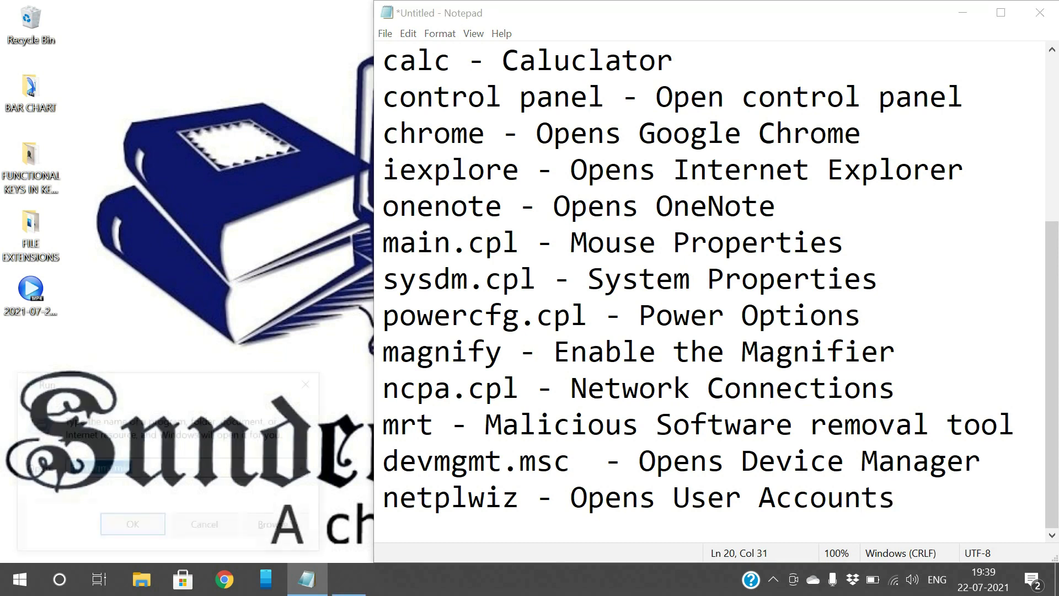
- Open User Accounts with the netplwiz Run command, and dismiss the dialog without changes
{"action": "key", "text": "super+r"}
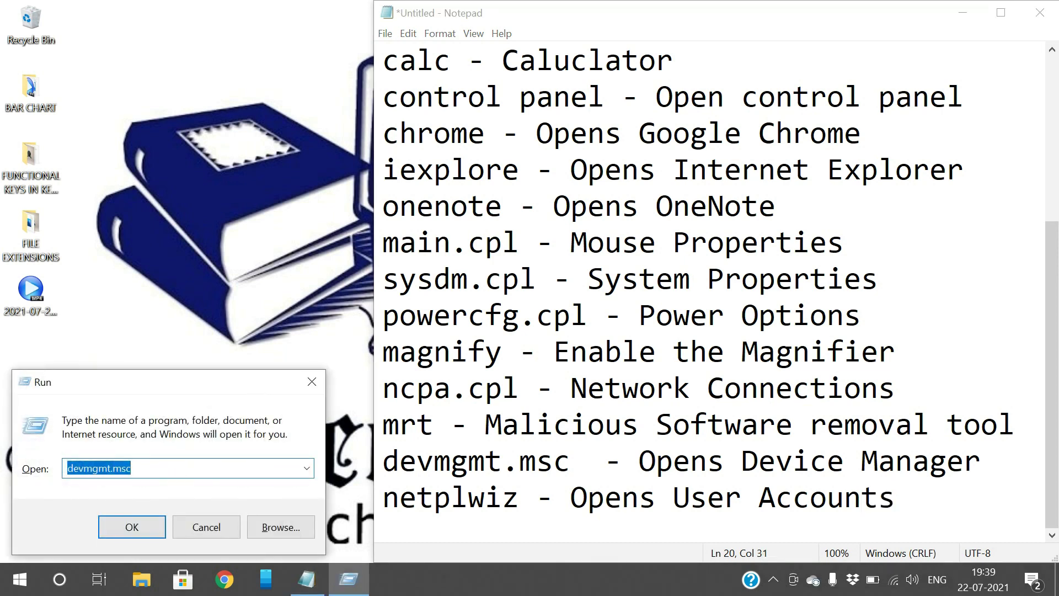
{"action": "type", "text": "nw"}
{"action": "key", "text": "BackSpace"}
{"action": "type", "text": "etp"}
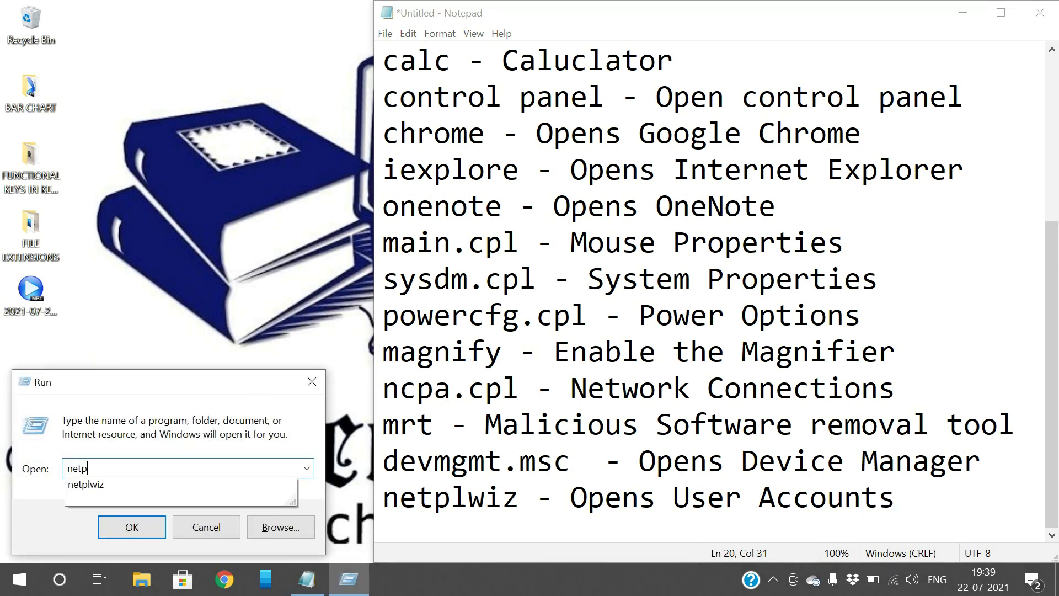
{"action": "type", "text": "lwiz"}
{"action": "key", "text": "Return"}
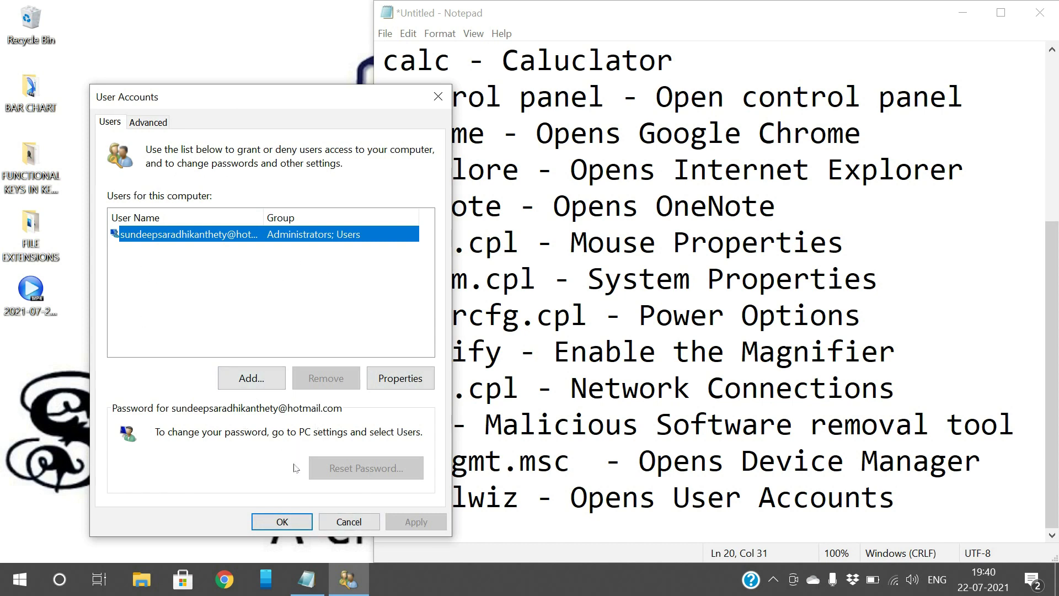
{"action": "left_click", "coordinate": [350, 522]}
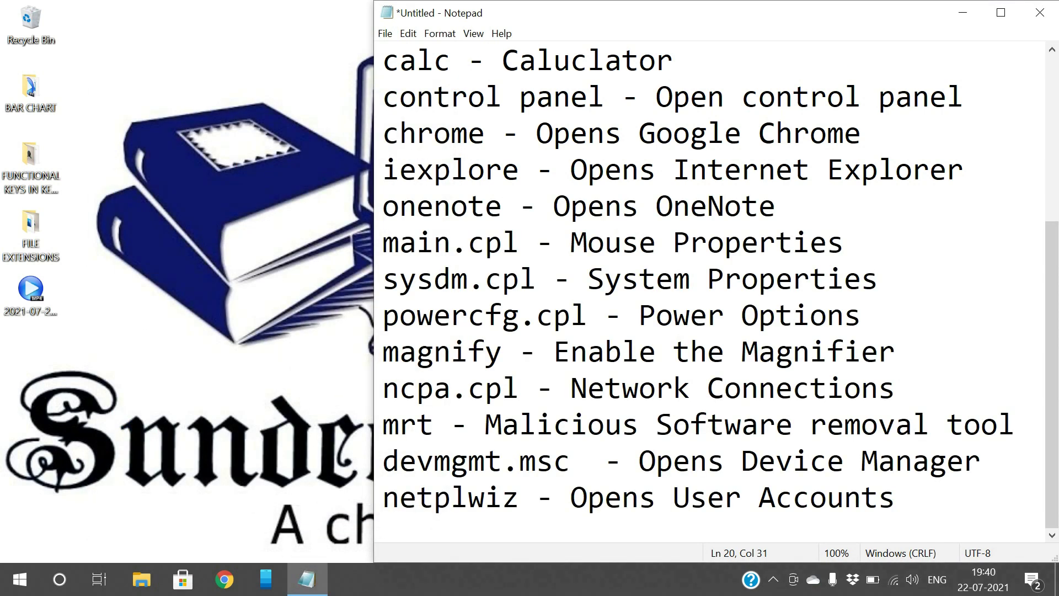
- Highlight the netplwiz command in the last line of the note, and clear the selection
{"action": "key", "text": "Home"}
{"action": "key", "text": "shift+Right"}
{"action": "key", "text": "shift+Right"}
{"action": "key", "text": "shift+Right"}
{"action": "key", "text": "shift+Right"}
{"action": "key", "text": "shift+Right"}
{"action": "key", "text": "shift+Right"}
{"action": "key", "text": "shift+Right"}
{"action": "key", "text": "shift+Right"}
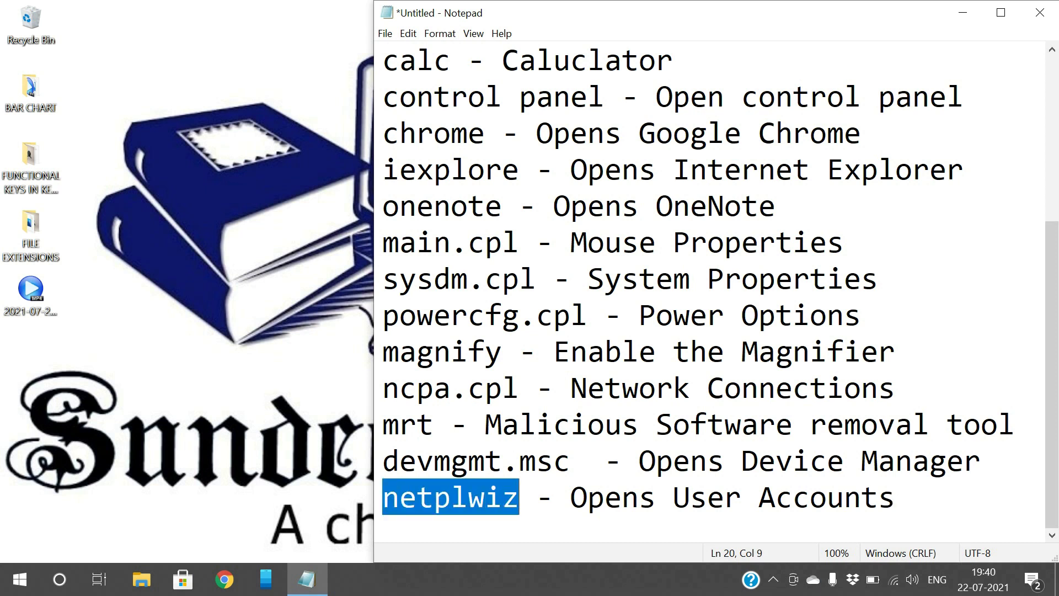
{"action": "key", "text": "End"}
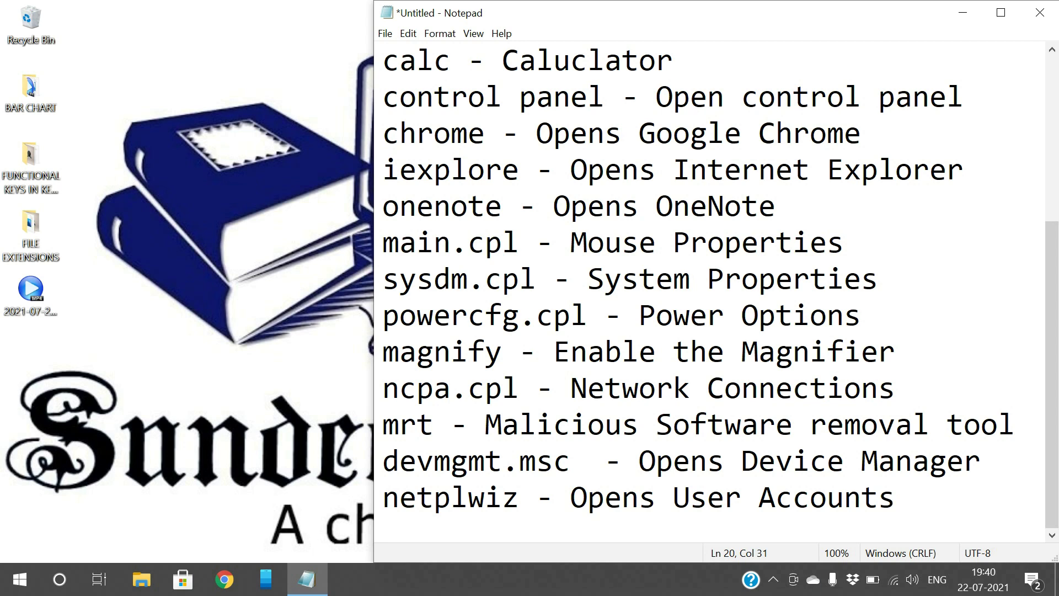
- Write "appwiz.cpl - Programs & Features" as the twenty-first line of the note
{"action": "key", "text": "Return"}
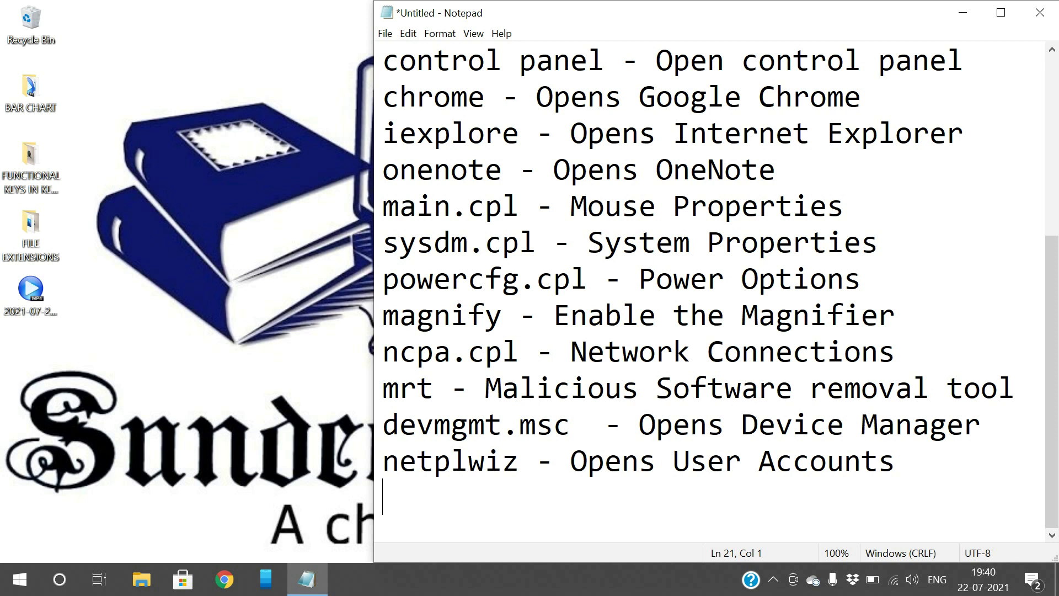
{"action": "type", "text": "app"}
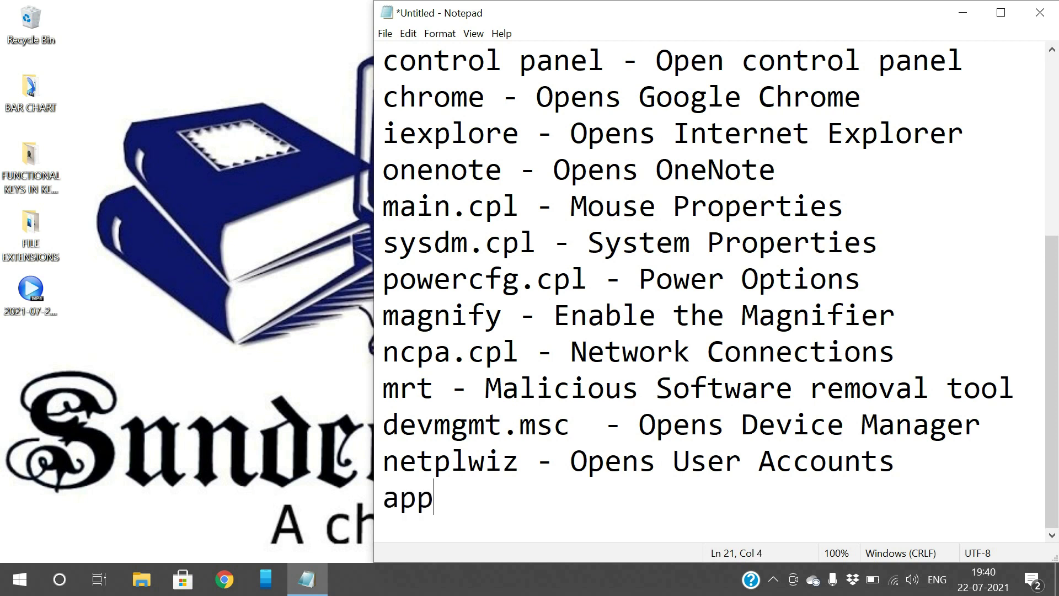
{"action": "type", "text": "wiz.cpl "}
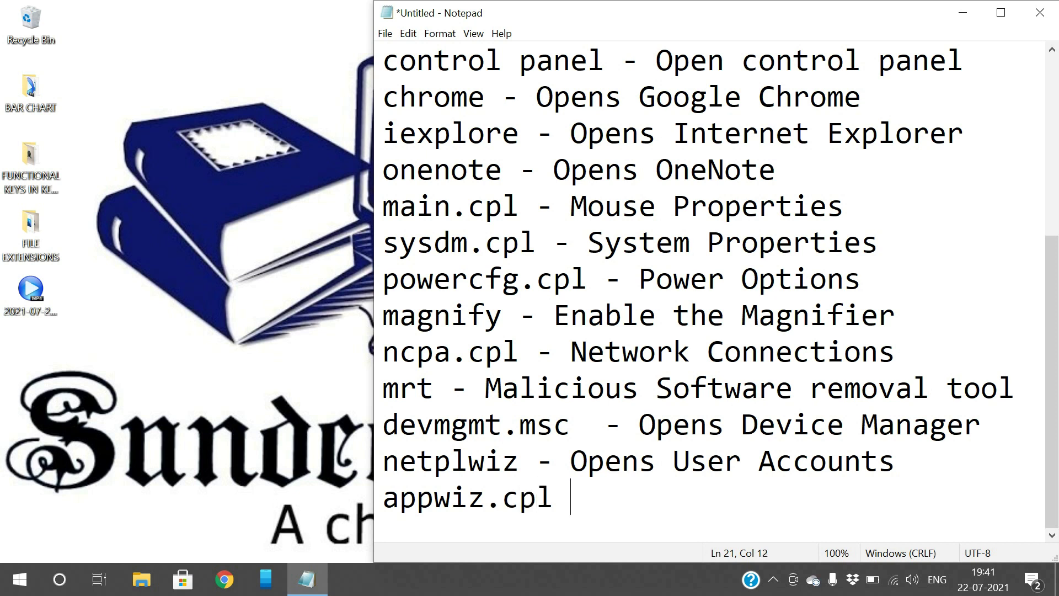
{"action": "type", "text": "-"}
{"action": "type", "text": "Progrr"}
{"action": "key", "text": "BackSpace"}
{"action": "type", "text": "am"}
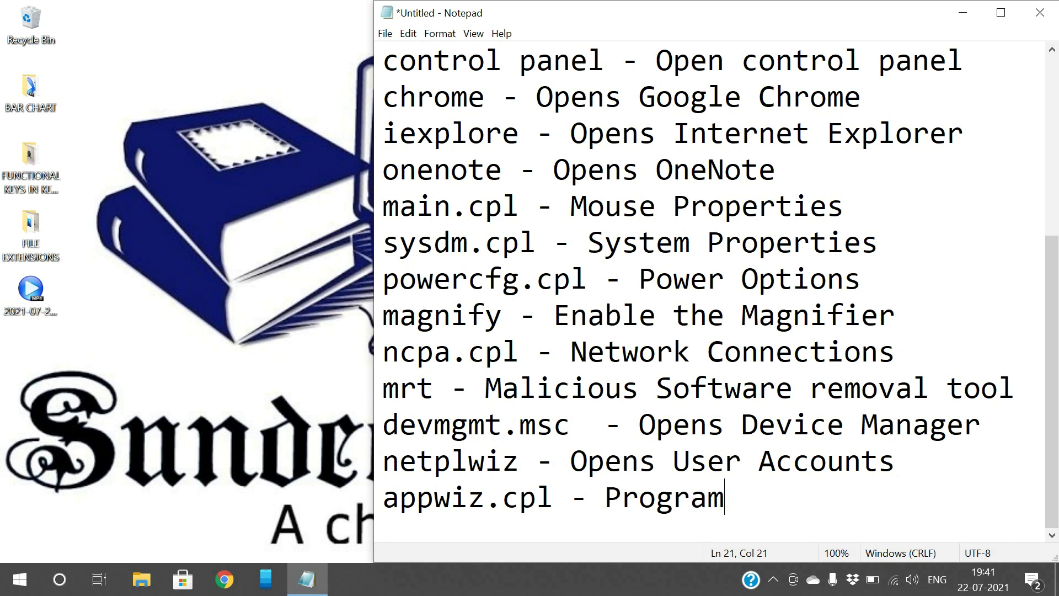
{"action": "type", "text": "s & Features"}
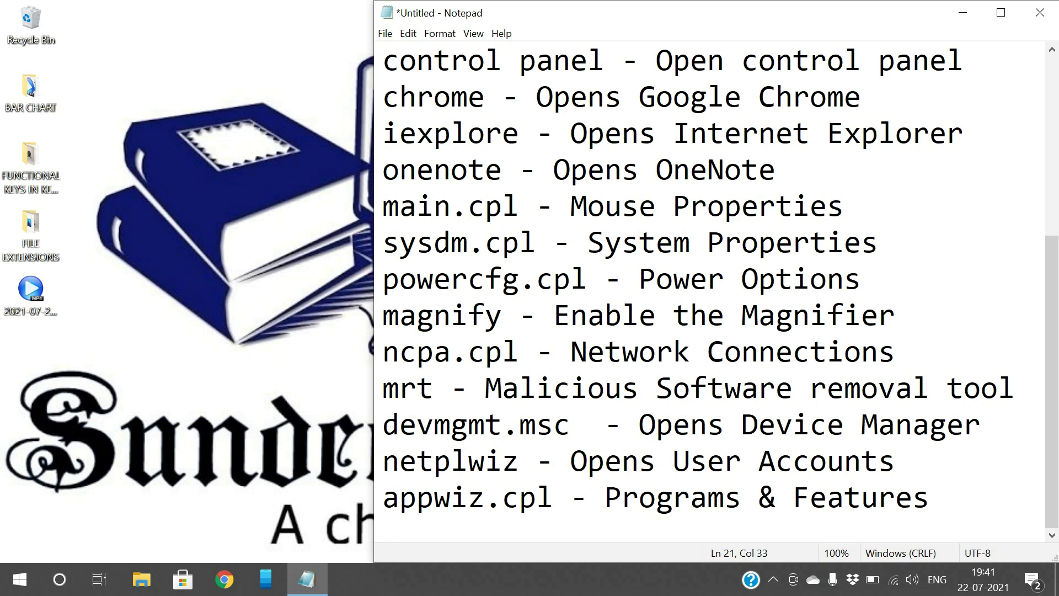
- Open Programs and Features with the appwiz.cpl Run command, select Microsoft OneDrive in the program list, and close the window
{"action": "key", "text": "super+r"}
{"action": "type", "text": "appw"}
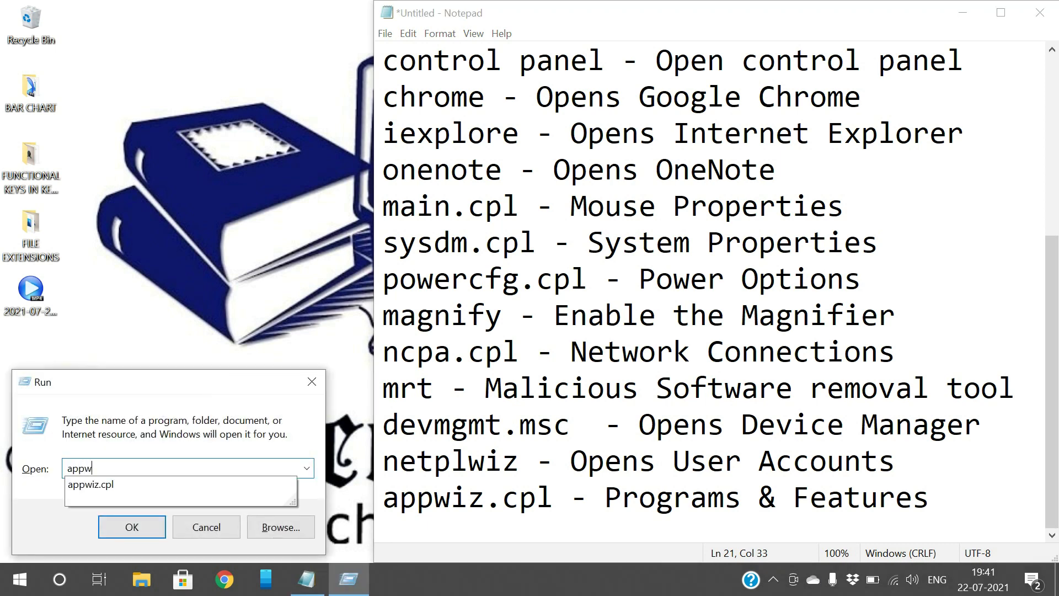
{"action": "type", "text": "iz.cpl"}
{"action": "key", "text": "Return"}
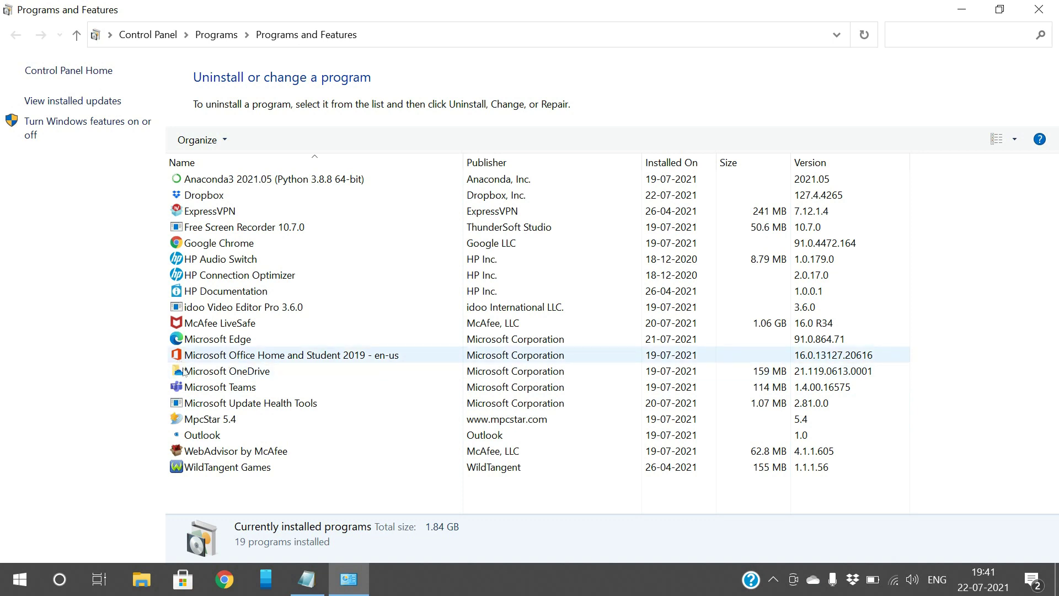
{"action": "left_click", "coordinate": [214, 372]}
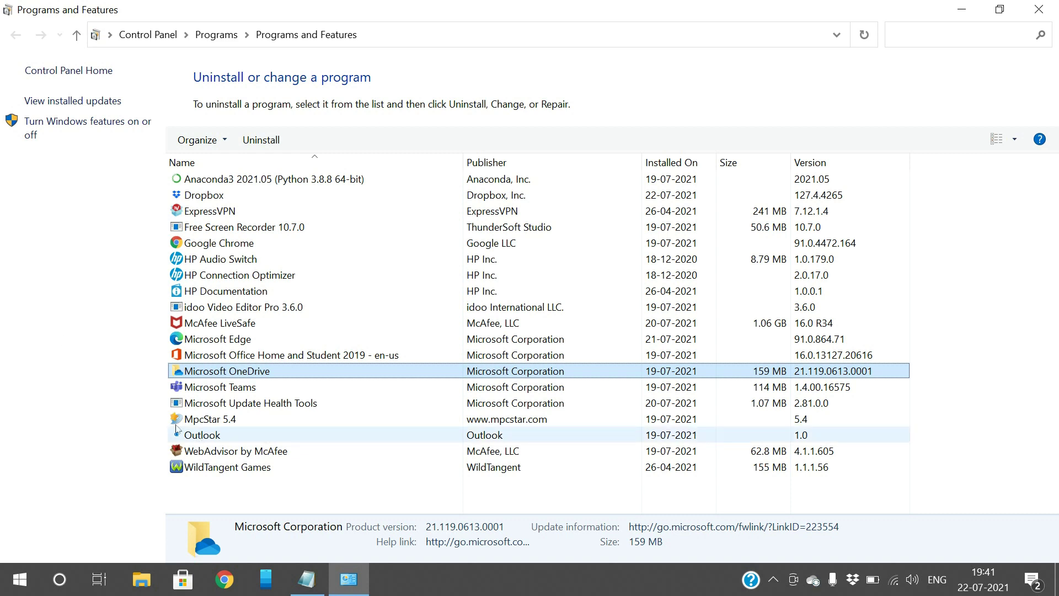
{"action": "left_click", "coordinate": [1039, 10]}
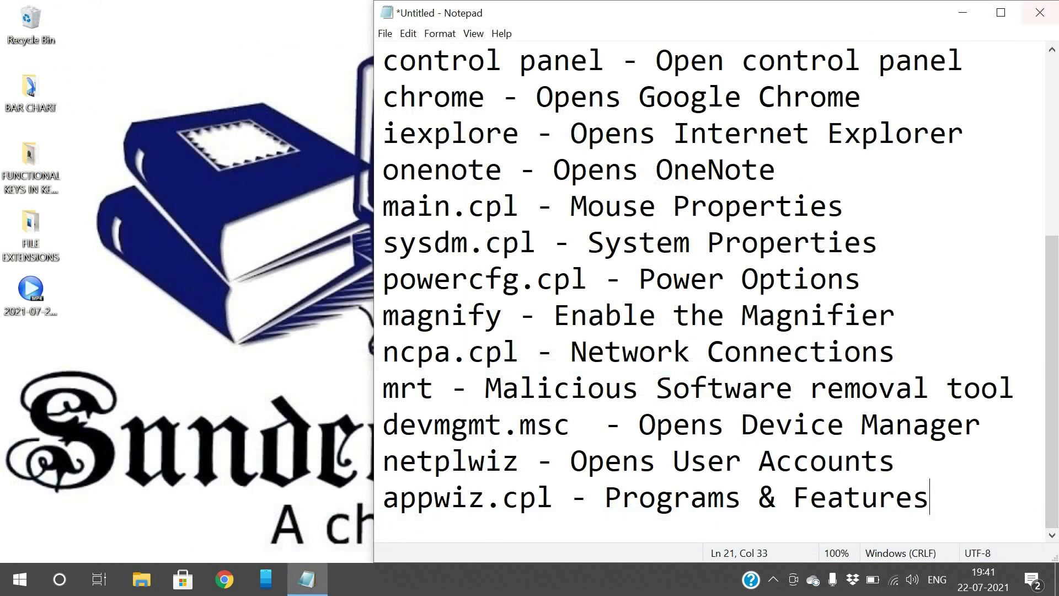
- Write "osk - Open OnScreenKeyboard" as the twenty-second line of the note
{"action": "left_click", "coordinate": [519, 497]}
{"action": "left_click", "coordinate": [928, 497]}
{"action": "key", "text": "Return"}
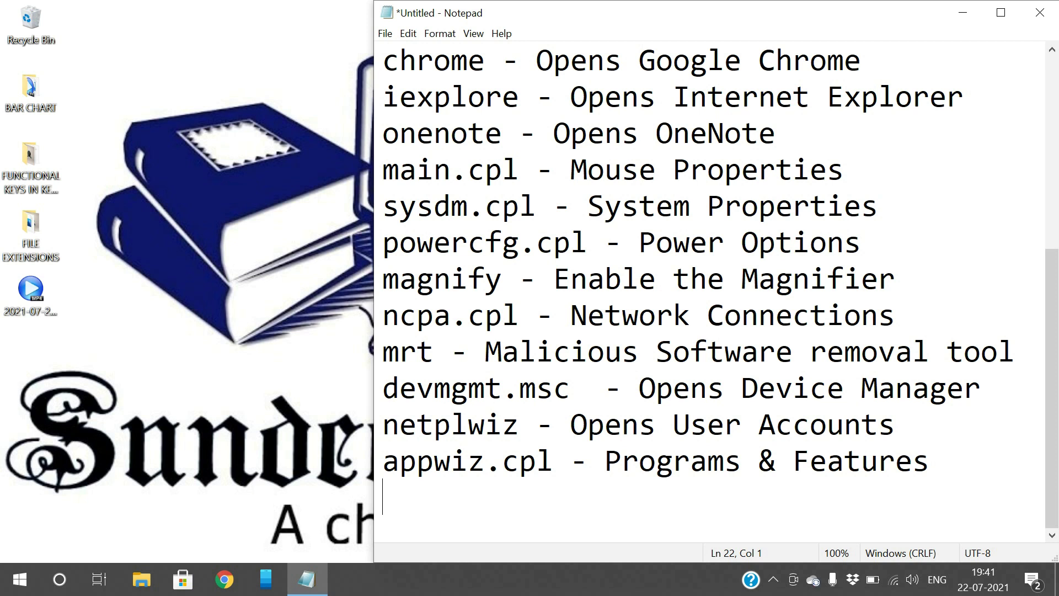
{"action": "type", "text": "osk - Open On"}
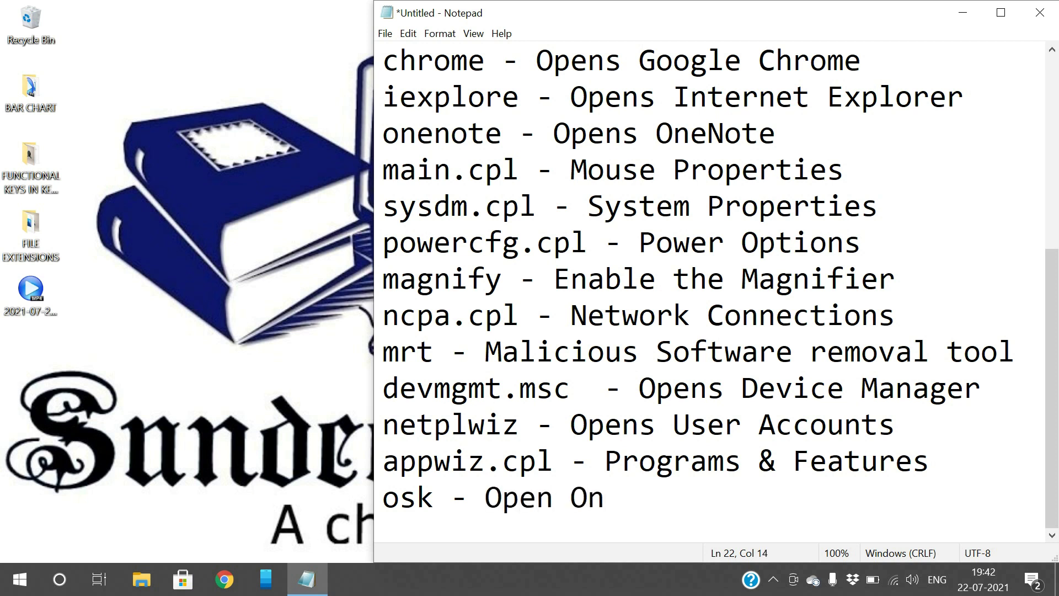
{"action": "type", "text": "Sce"}
{"action": "key", "text": "BackSpace"}
{"action": "type", "text": "reenKey"}
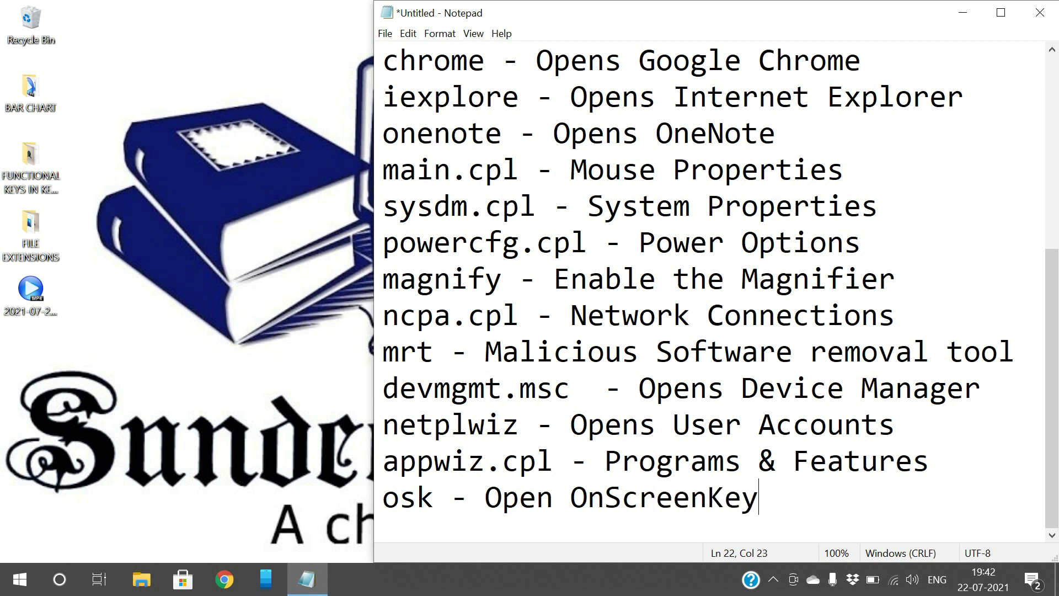
{"action": "type", "text": "board"}
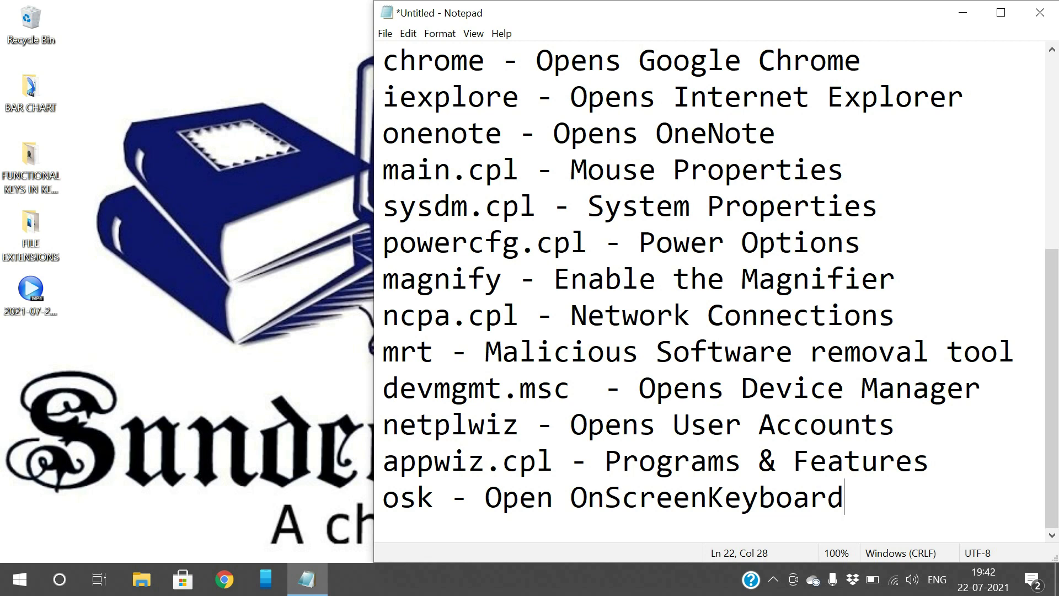
- Open the On-Screen Keyboard with the osk Run command, move it slightly higher on the desktop, and close it
{"action": "key", "text": "super+r"}
{"action": "type", "text": "osk"}
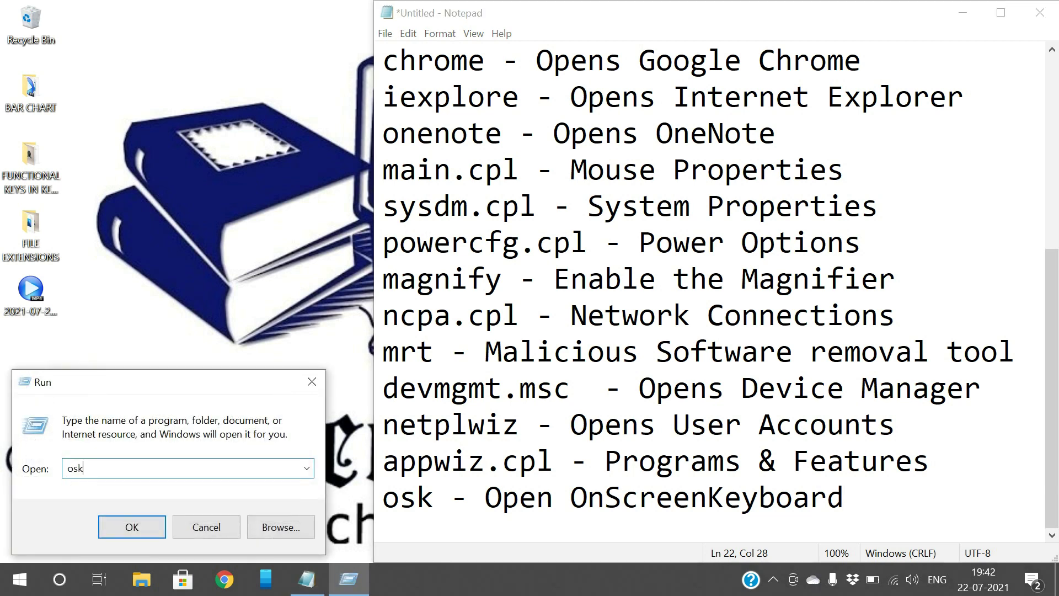
{"action": "key", "text": "Return"}
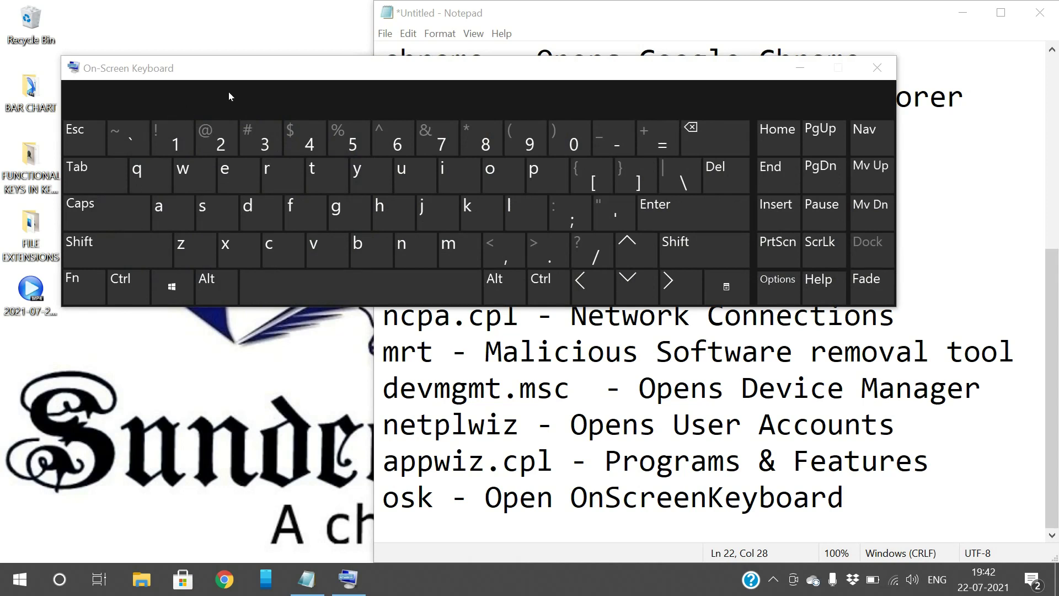
{"action": "left_click_drag", "start_coordinate": [234, 69], "coordinate": [229, 27]}
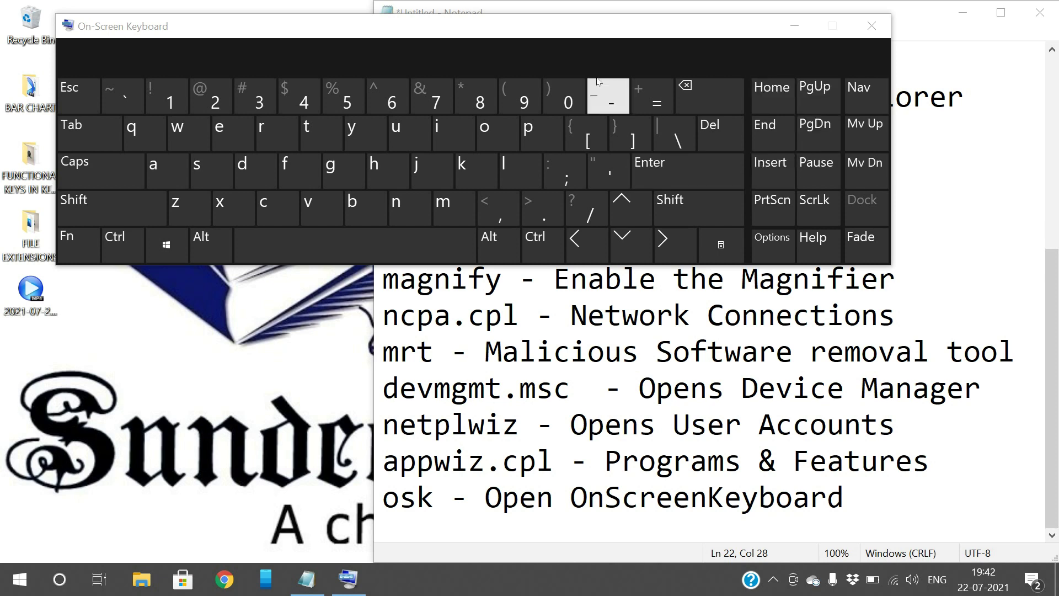
{"action": "left_click", "coordinate": [887, 25]}
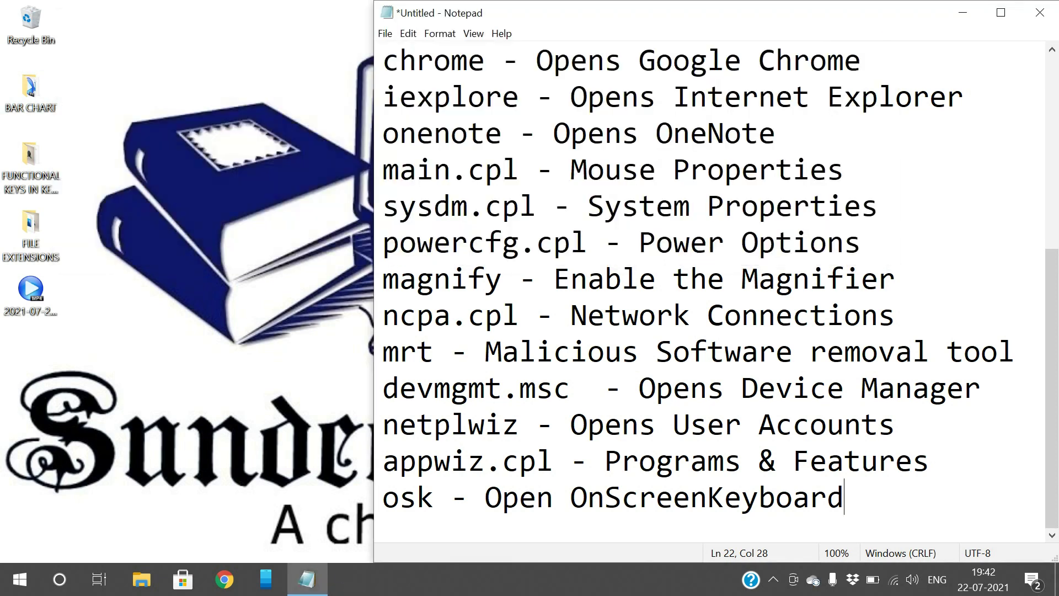
- Write "Website_URL - Opens the Website" as the twenty-third line of the note
{"action": "key", "text": "ctrl+Left"}
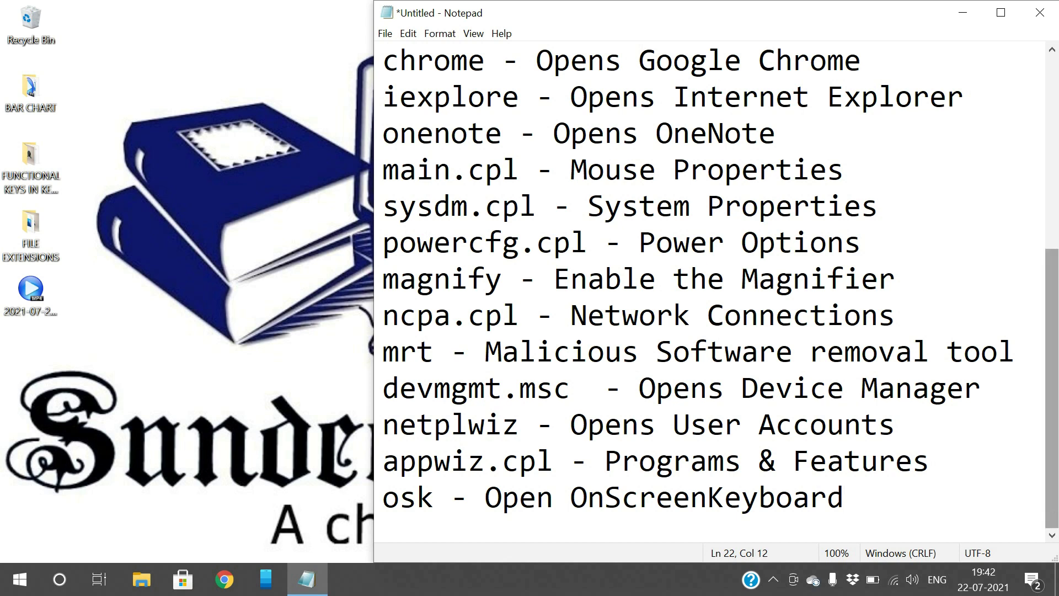
{"action": "key", "text": "End"}
{"action": "key", "text": "Return"}
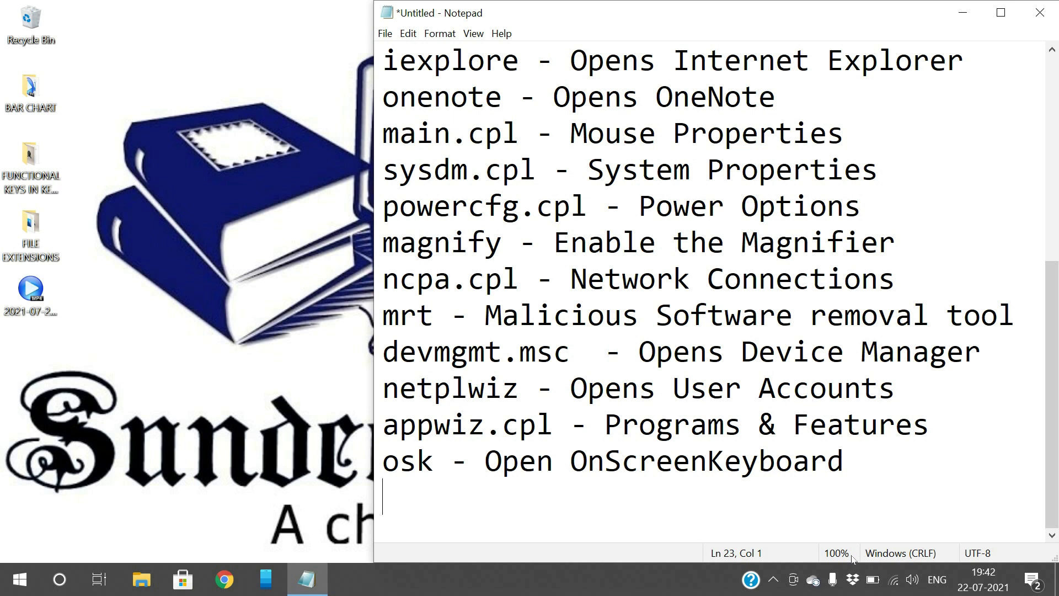
{"action": "type", "text": "Website"}
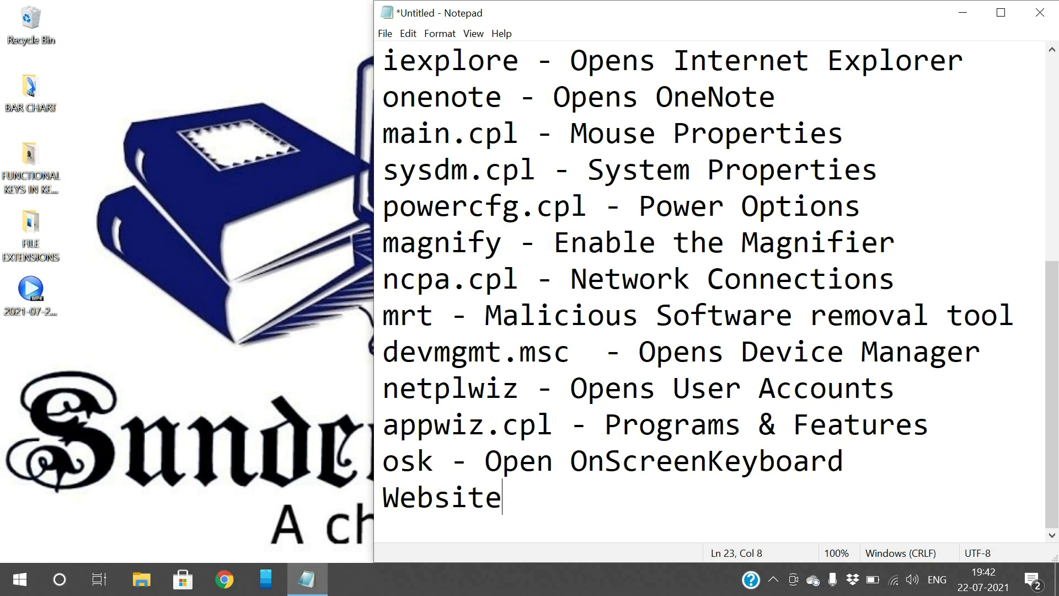
{"action": "type", "text": "_URL - O"}
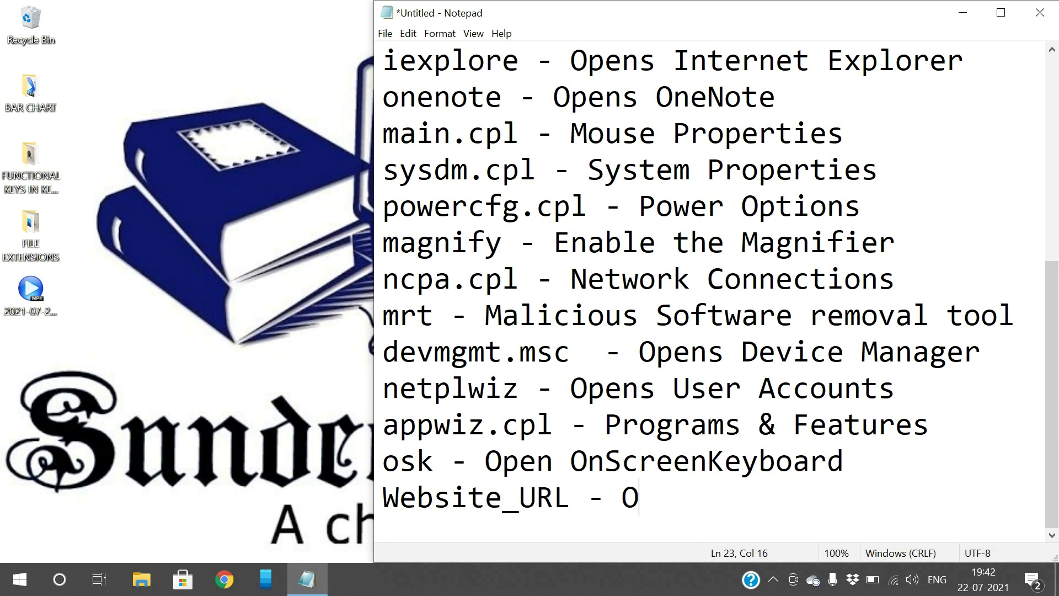
{"action": "type", "text": "pens the W"}
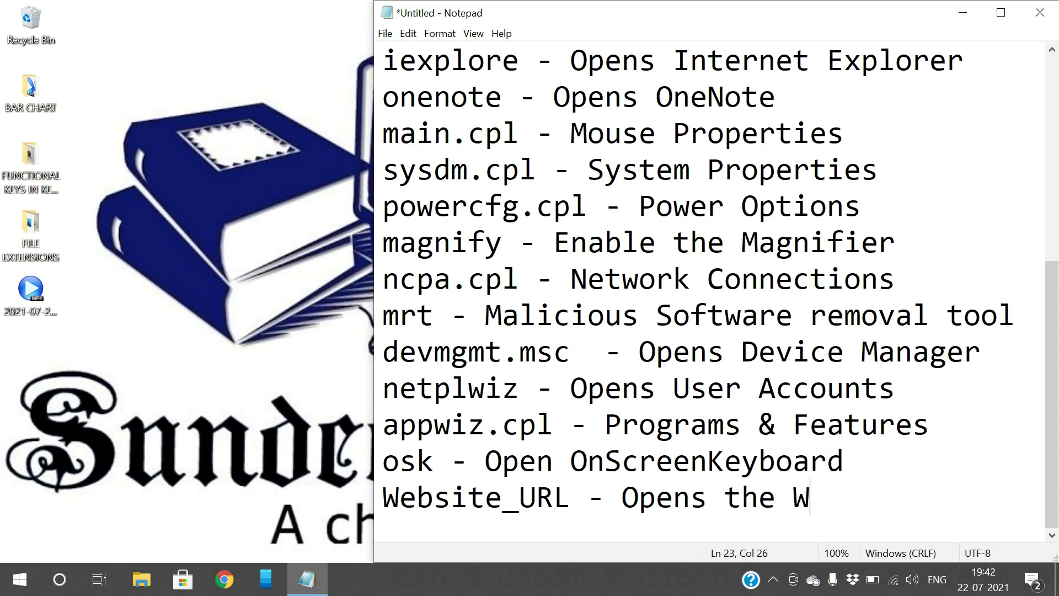
{"action": "type", "text": "ebsite"}
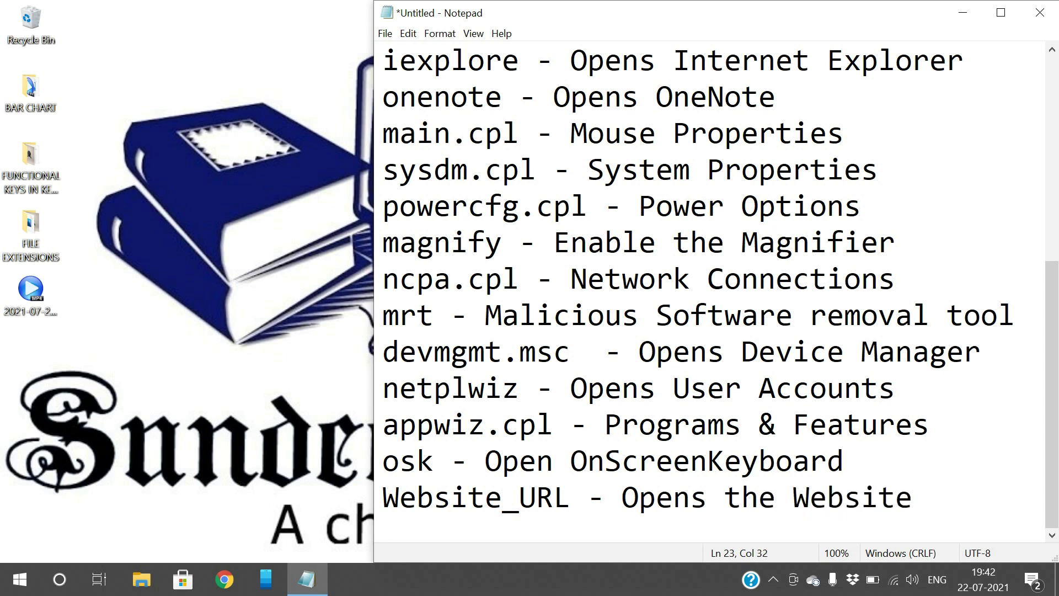
{"action": "key", "text": "super+r"}
{"action": "type", "text": "www"}
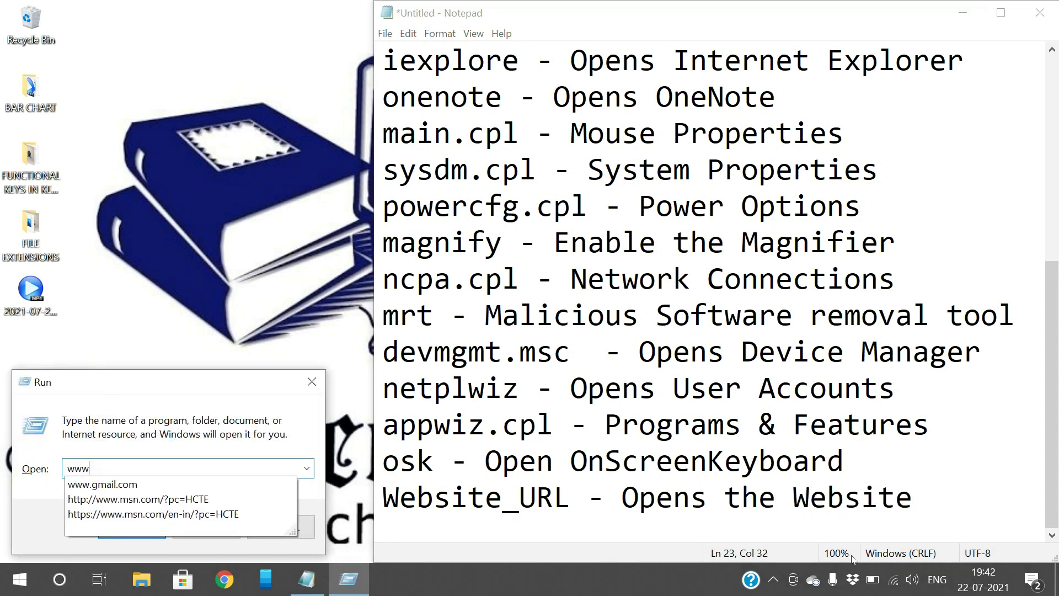
{"action": "type", "text": ".you"}
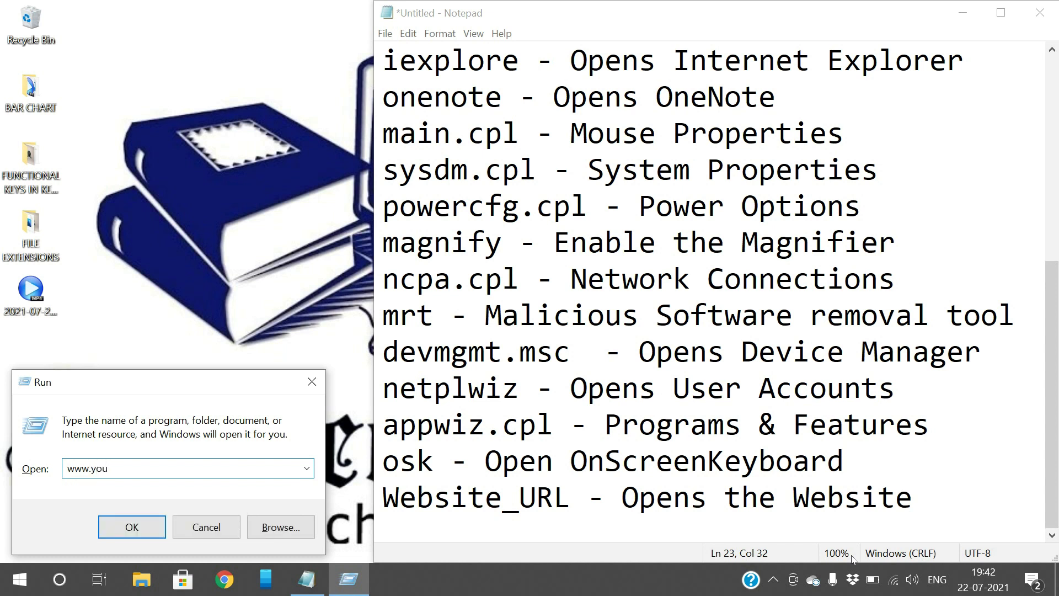
{"action": "type", "text": "tube.com/c/sundeepsaradhi"}
{"action": "key", "text": "Return"}
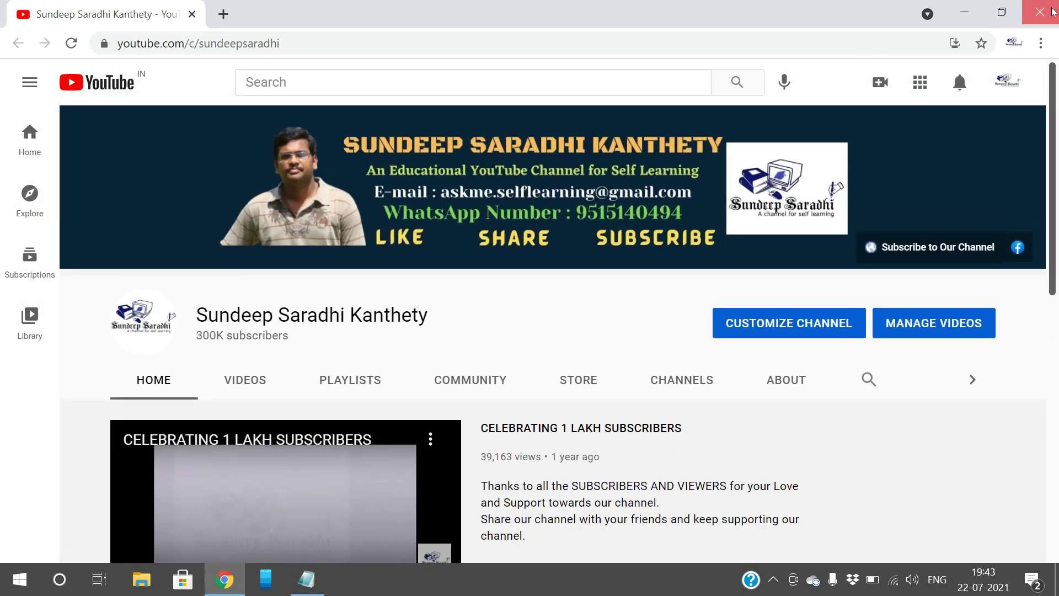
{"action": "left_click", "coordinate": [224, 579]}
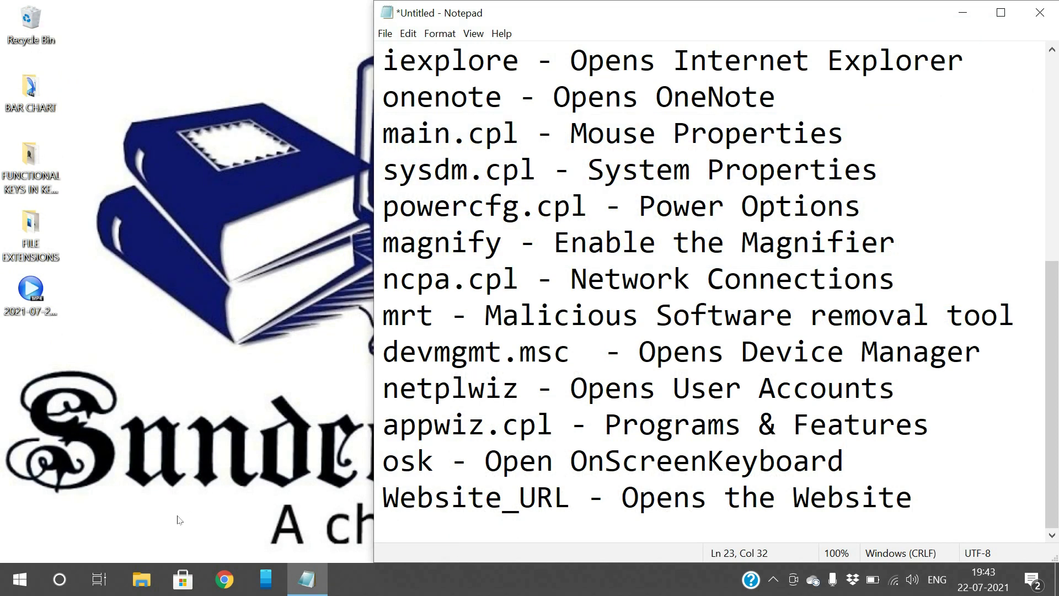
- Bring up the Run dialog, reposition it on the desktop beside the note, and cancel it without running anything
{"action": "key", "text": "super+r"}
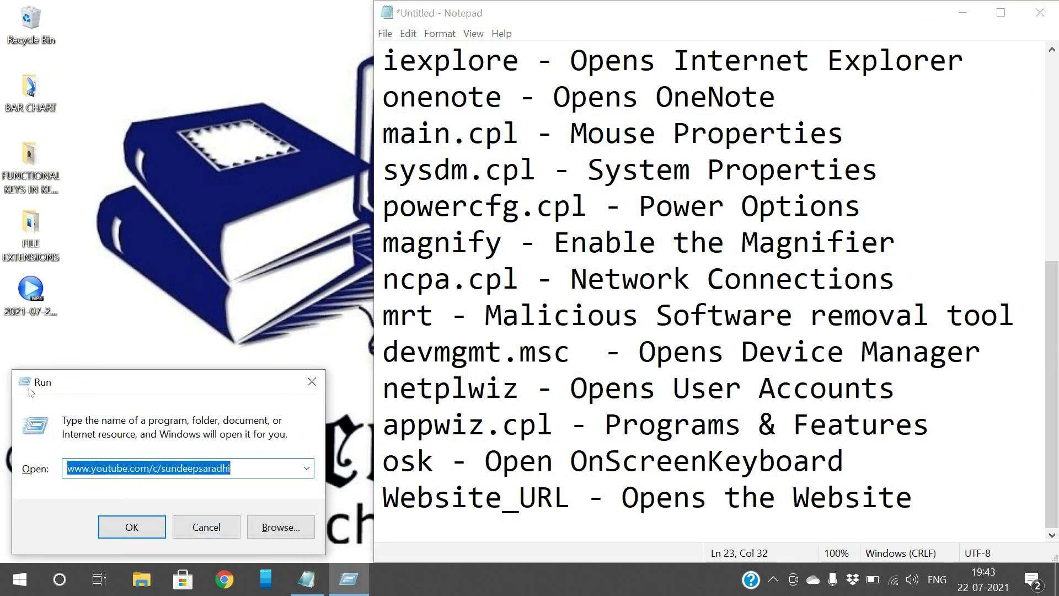
{"action": "left_click_drag", "start_coordinate": [97, 386], "coordinate": [176, 274]}
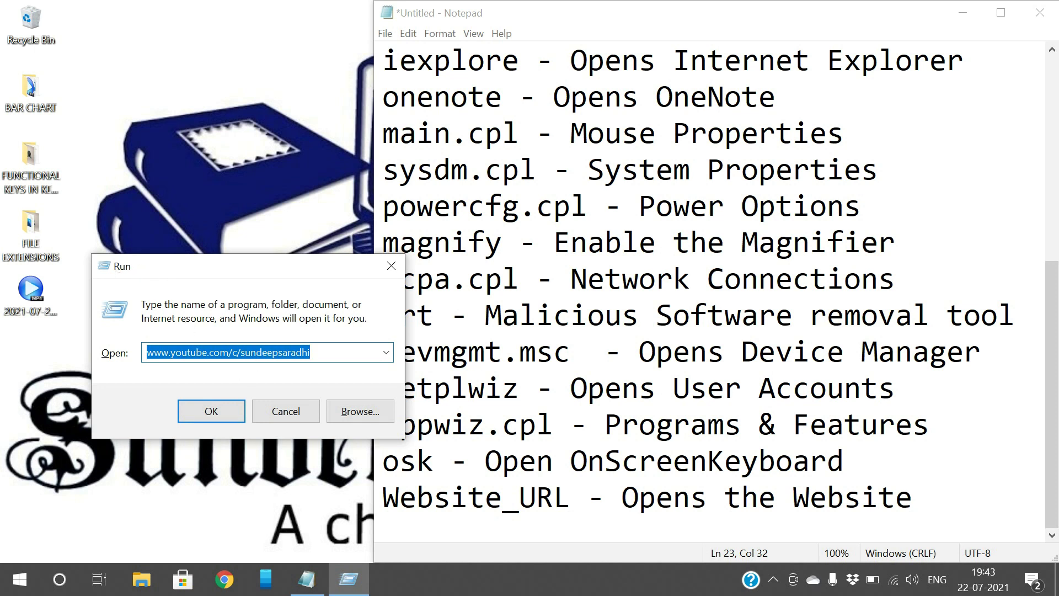
{"action": "left_click_drag", "start_coordinate": [320, 353], "coordinate": [113, 337]}
{"action": "left_click_drag", "start_coordinate": [210, 263], "coordinate": [179, 346]}
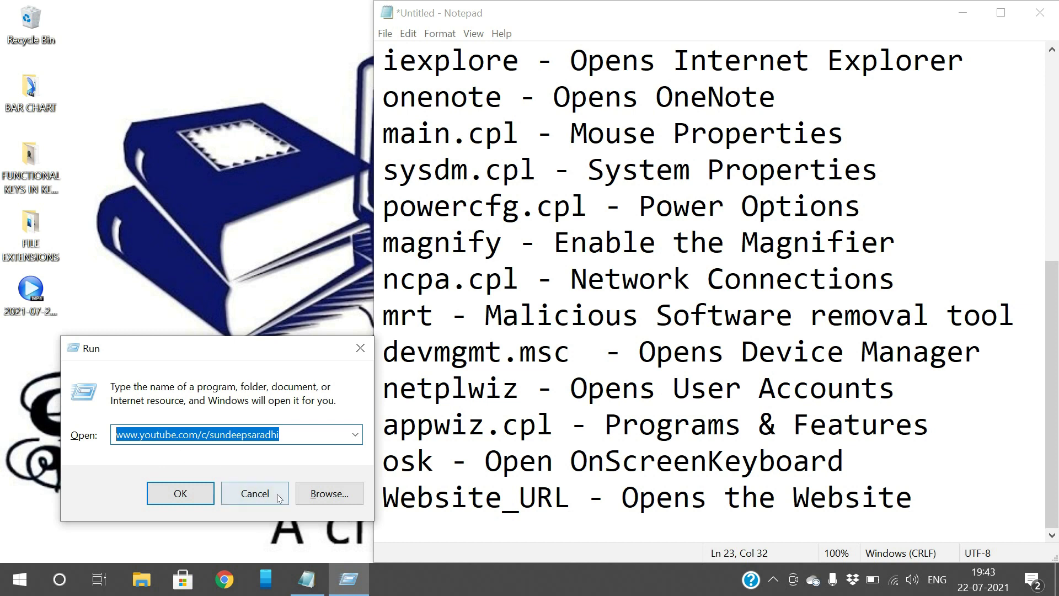
{"action": "left_click", "coordinate": [253, 493]}
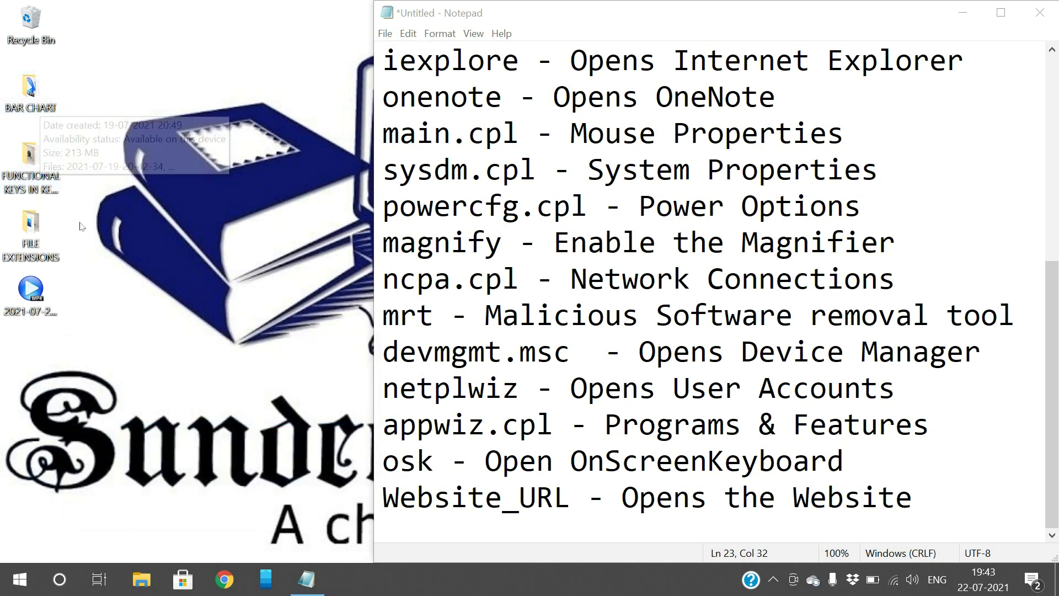
- View the Windows and R keys enlarged in the KEYBOARD picture from the FUNCTIONAL KEYS IN KEYBOARD folder, and close the picture and folder
{"action": "double_click", "coordinate": [31, 160]}
{"action": "double_click", "coordinate": [762, 210]}
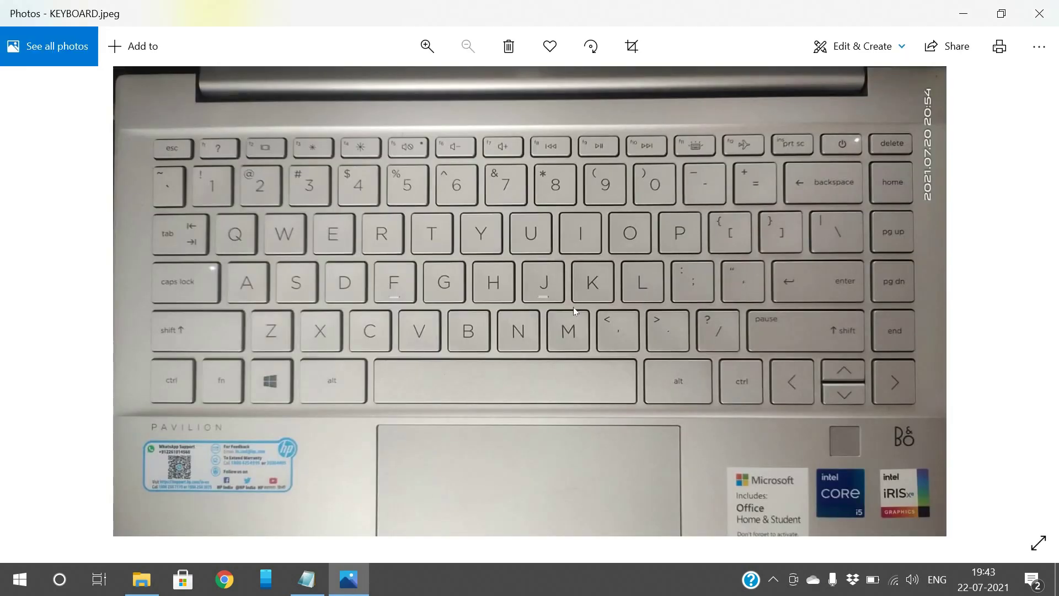
{"action": "scroll", "coordinate": [571, 308], "scroll_direction": "up", "scroll_amount": 4}
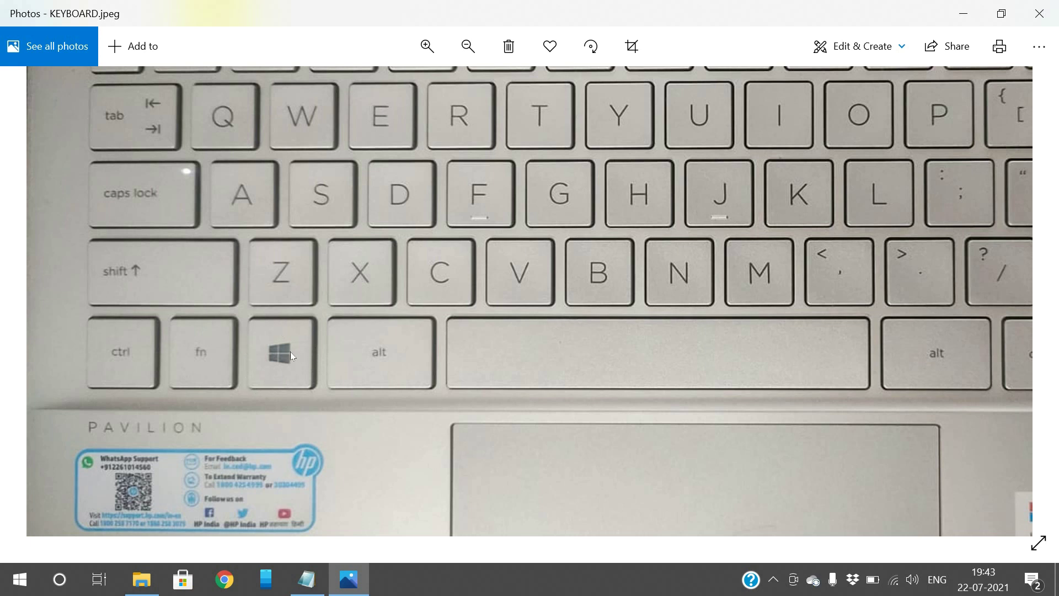
{"action": "left_click_drag", "start_coordinate": [290, 352], "coordinate": [289, 441]}
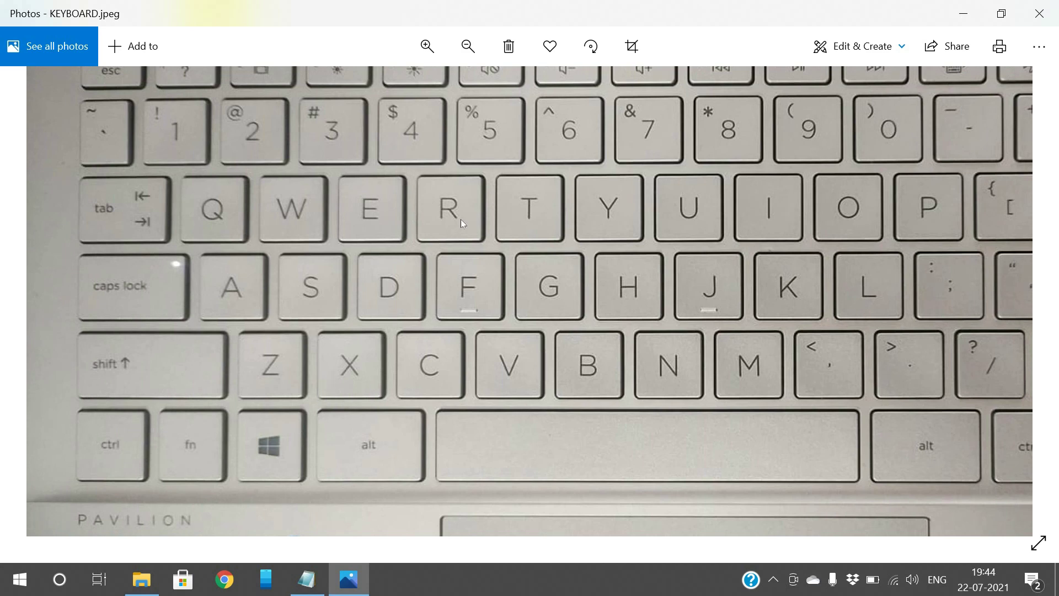
{"action": "left_click", "coordinate": [1039, 13]}
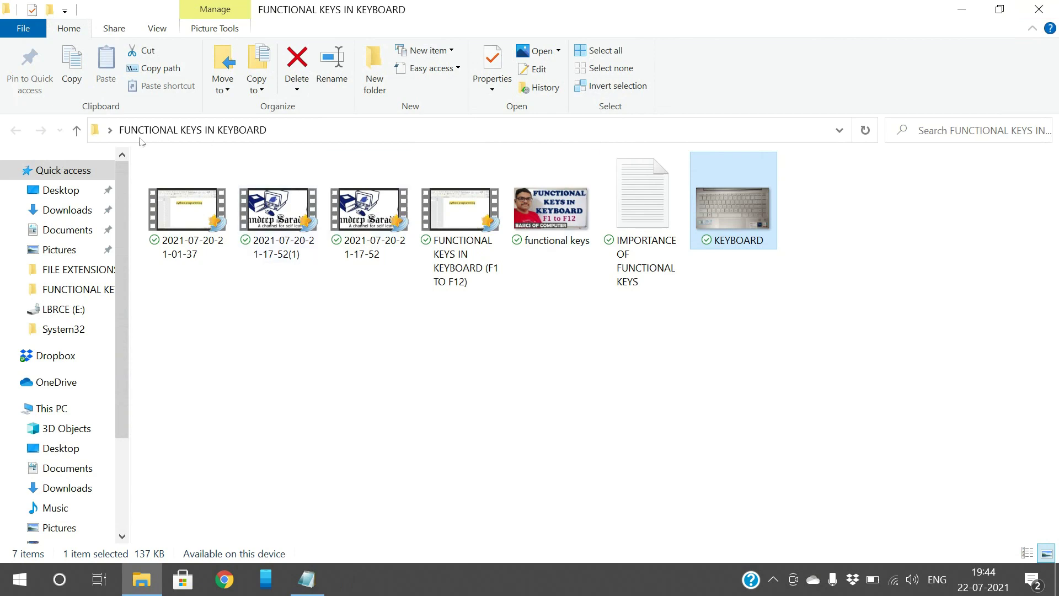
{"action": "left_click", "coordinate": [1039, 9]}
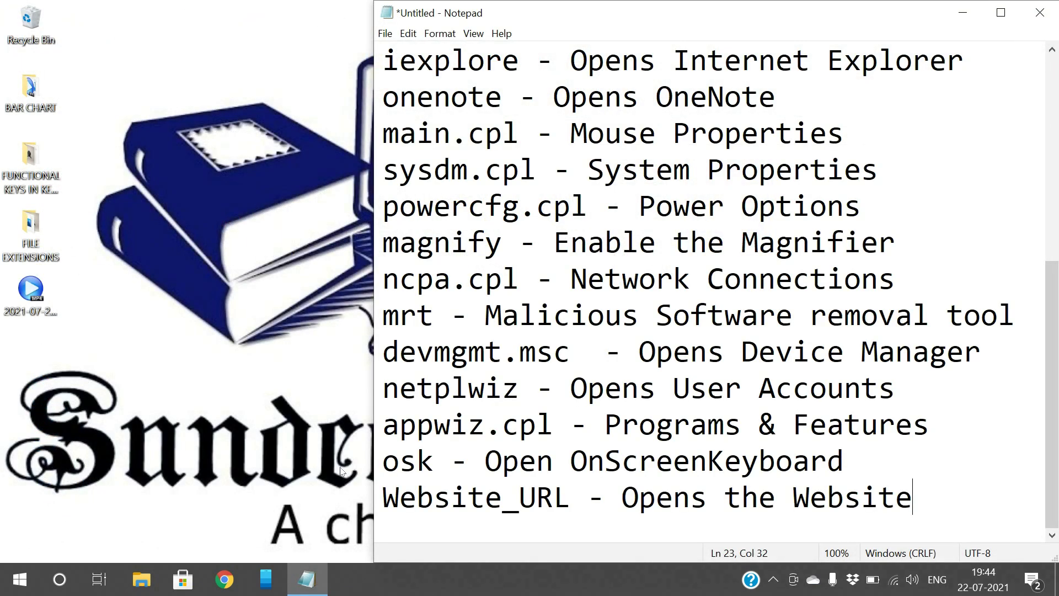
- Examine the history of previously run commands in the Run dialog, compare it with the note, and close the dialog
{"action": "key", "text": "super+r"}
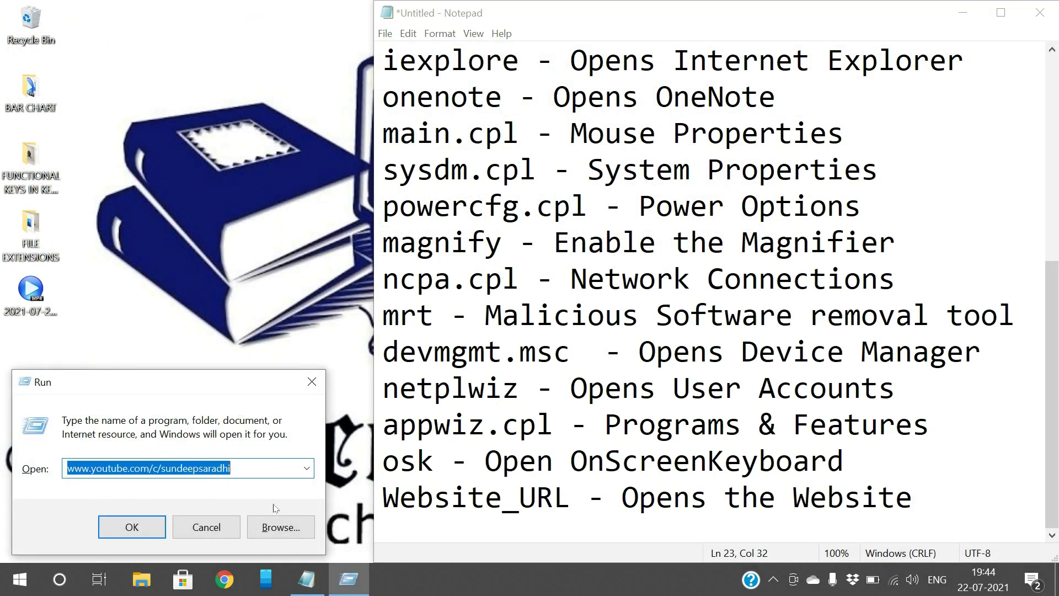
{"action": "left_click", "coordinate": [307, 467]}
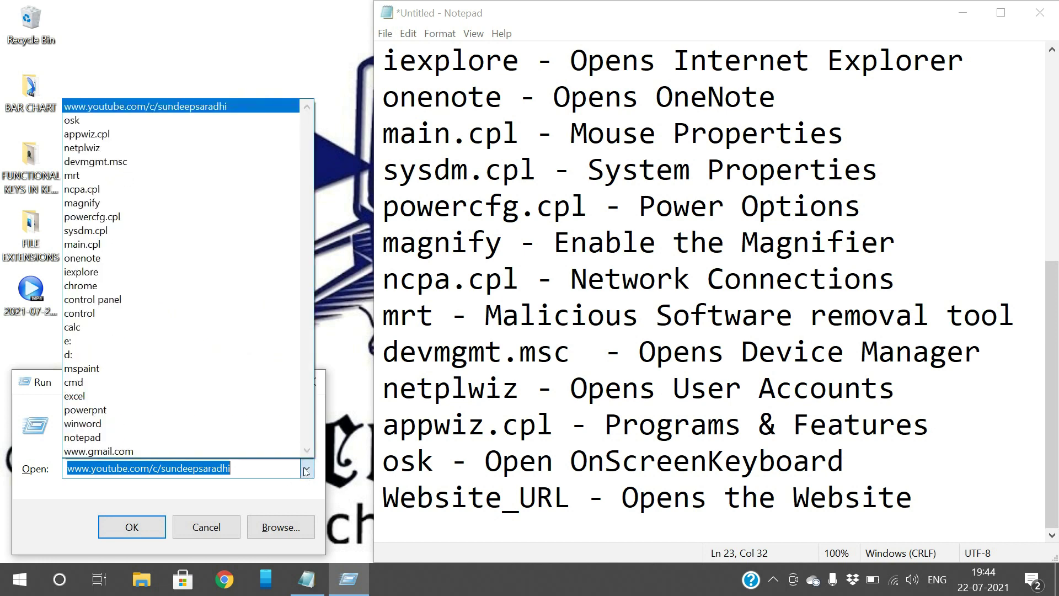
{"action": "left_click", "coordinate": [306, 468]}
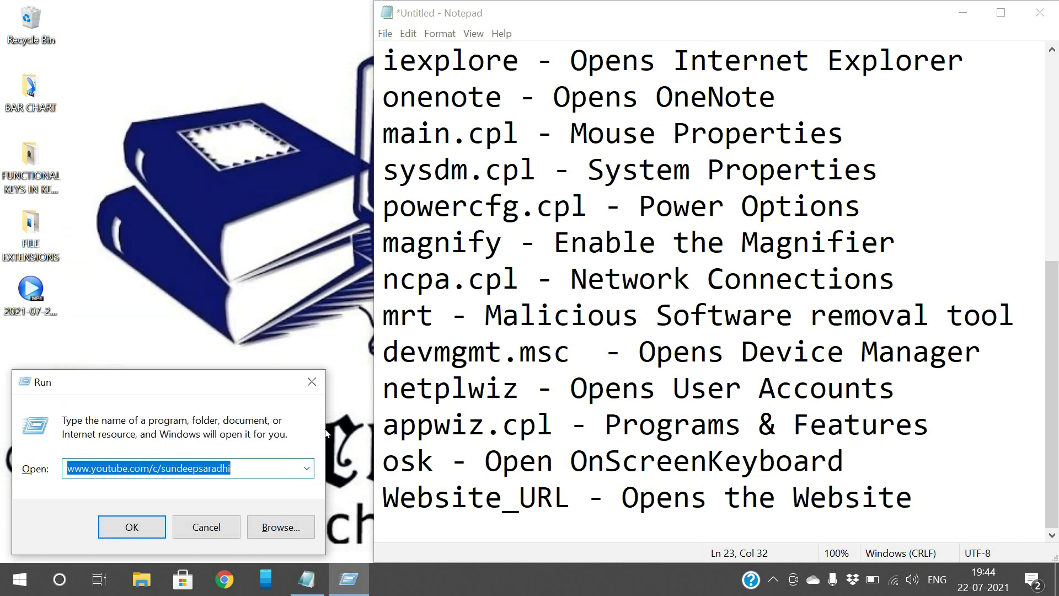
{"action": "left_click", "coordinate": [416, 352]}
{"action": "scroll", "coordinate": [709, 293], "scroll_direction": "up", "scroll_amount": 3}
{"action": "scroll", "coordinate": [709, 292], "scroll_direction": "down", "scroll_amount": 3}
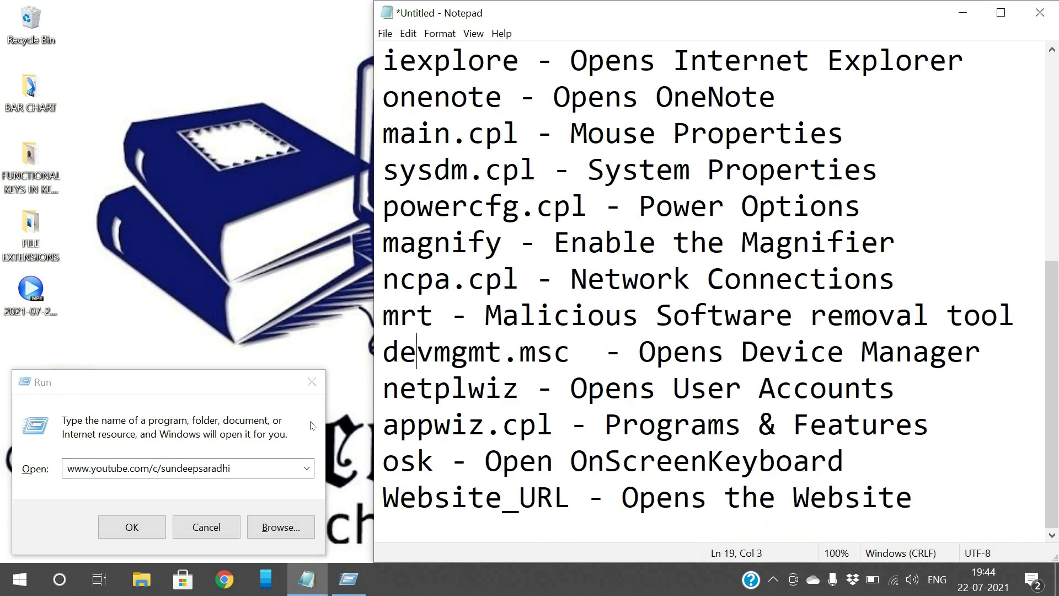
{"action": "key", "text": "Escape"}
- Maximize the note's window and review the whole list of Run commands from the notepad line to the Website_URL line
{"action": "scroll", "coordinate": [709, 293], "scroll_direction": "up", "scroll_amount": 2}
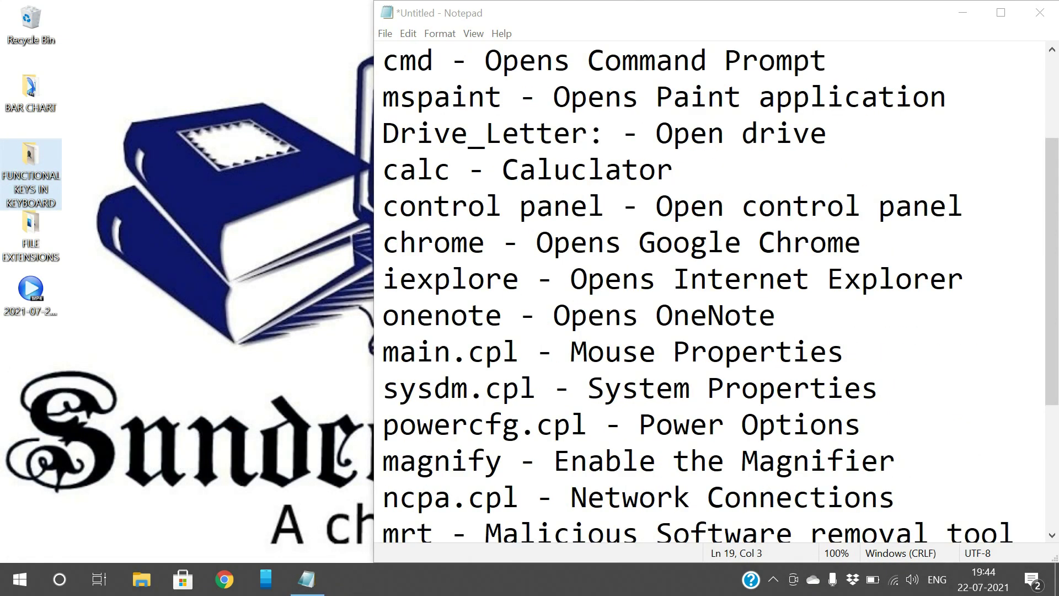
{"action": "scroll", "coordinate": [634, 55], "scroll_direction": "up", "scroll_amount": 2}
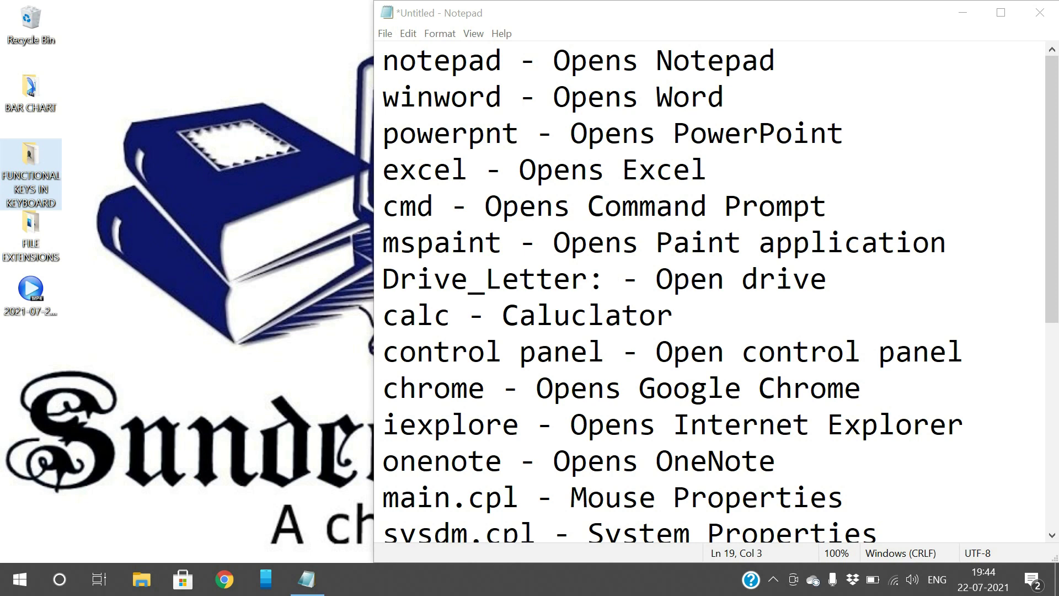
{"action": "left_click_drag", "start_coordinate": [551, 22], "coordinate": [551, 17]}
{"action": "double_click", "coordinate": [550, 16]}
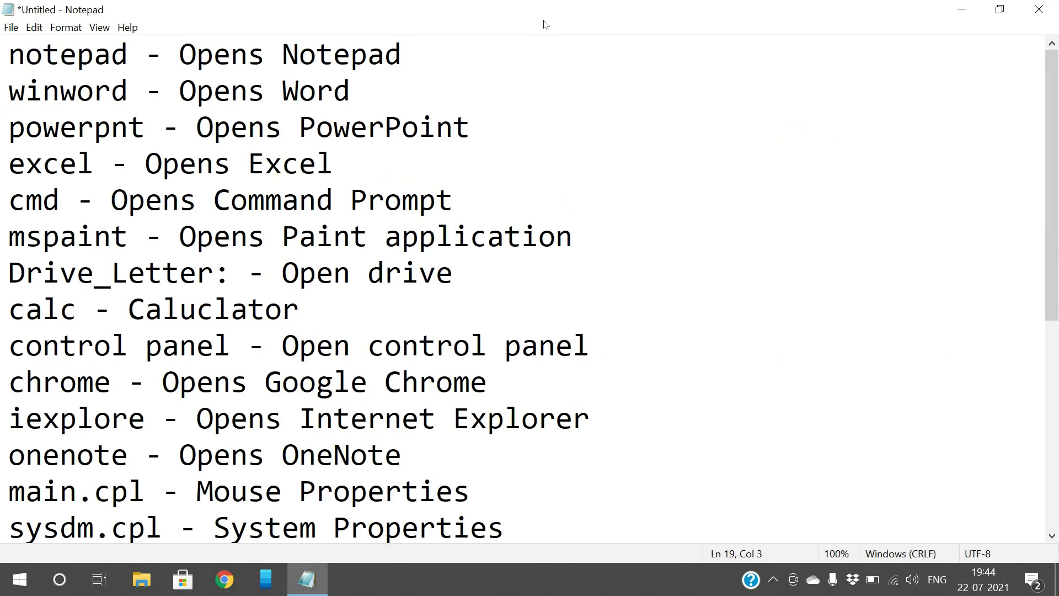
{"action": "scroll", "coordinate": [524, 287], "scroll_direction": "down", "scroll_amount": 3}
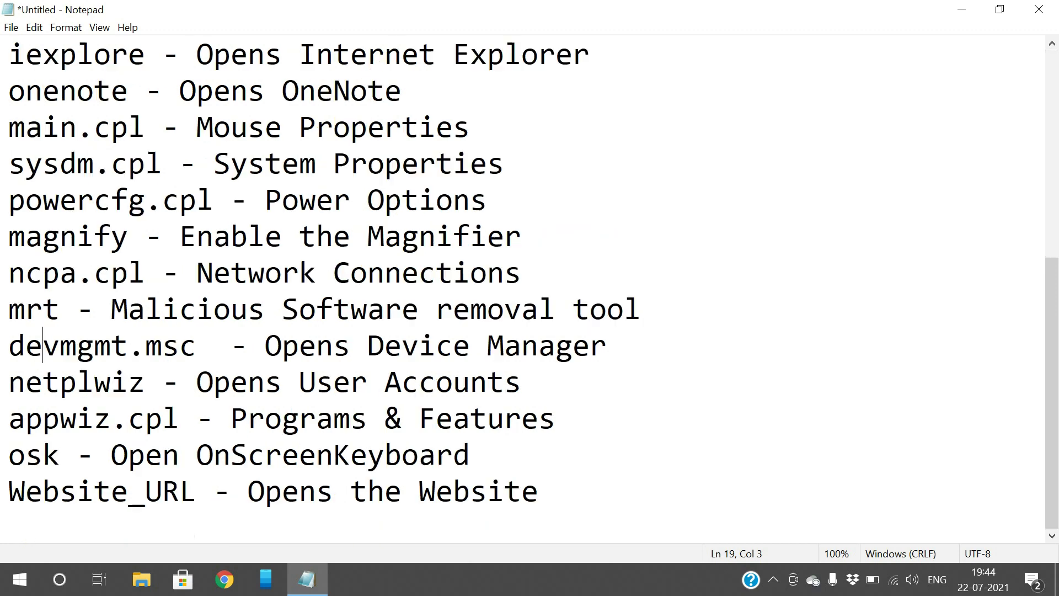
{"action": "scroll", "coordinate": [524, 287], "scroll_direction": "up", "scroll_amount": 3}
{"action": "scroll", "coordinate": [524, 287], "scroll_direction": "up", "scroll_amount": 1}
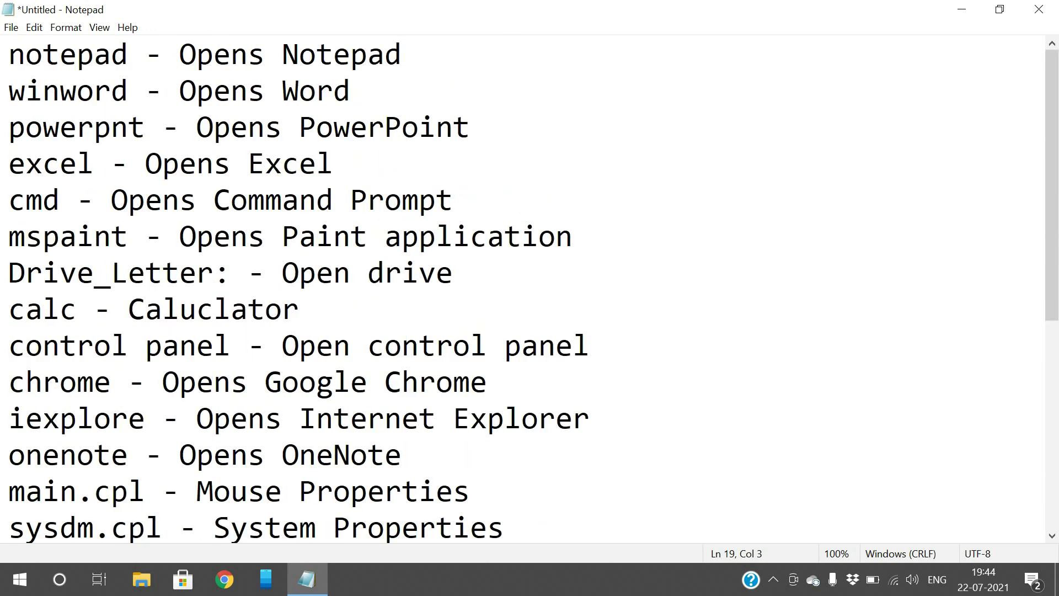